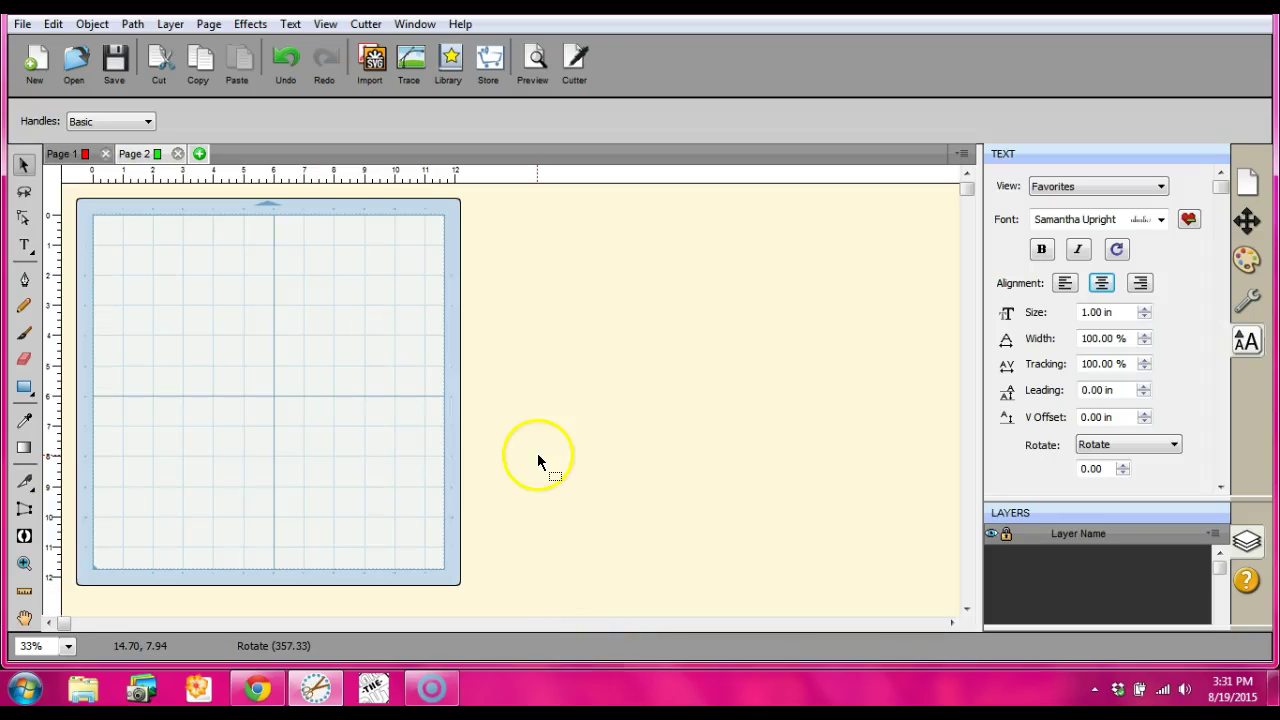
- Show Page 1 with the dragonfly and keep the document mat size on ScanNCut
click(84, 153)
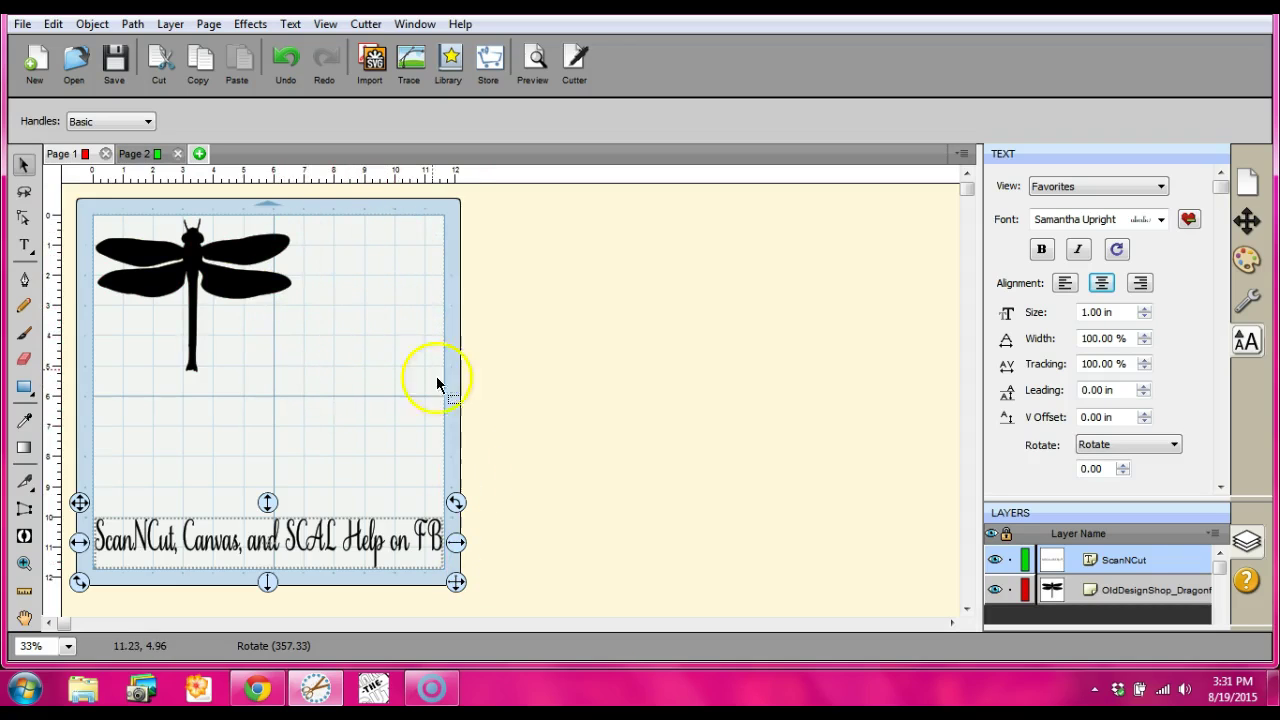
click(1248, 183)
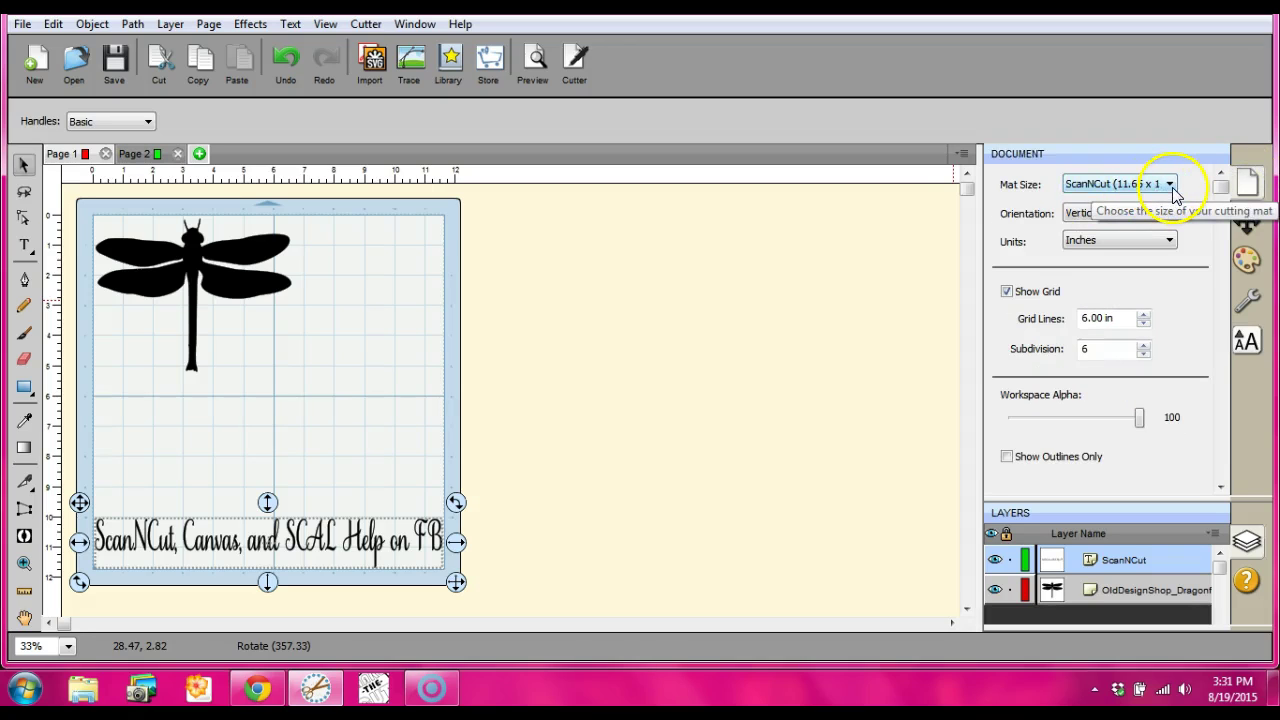
click(1168, 185)
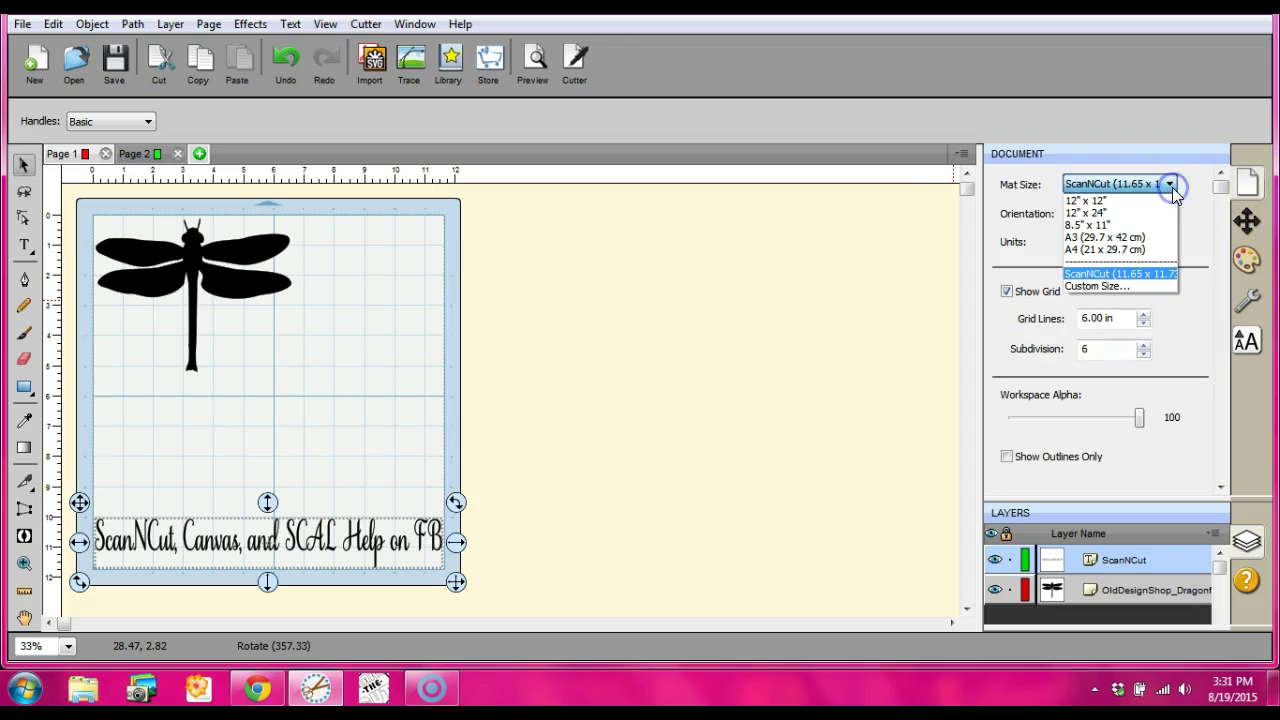
click(1166, 273)
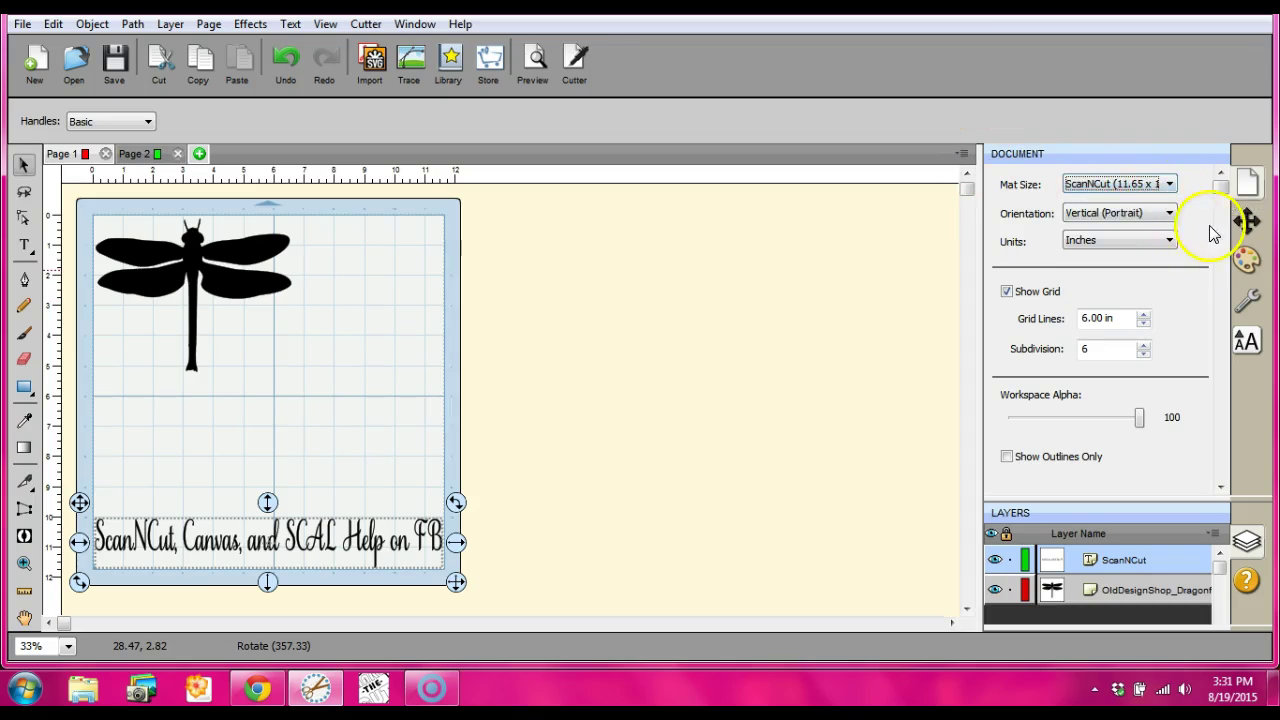
click(1077, 150)
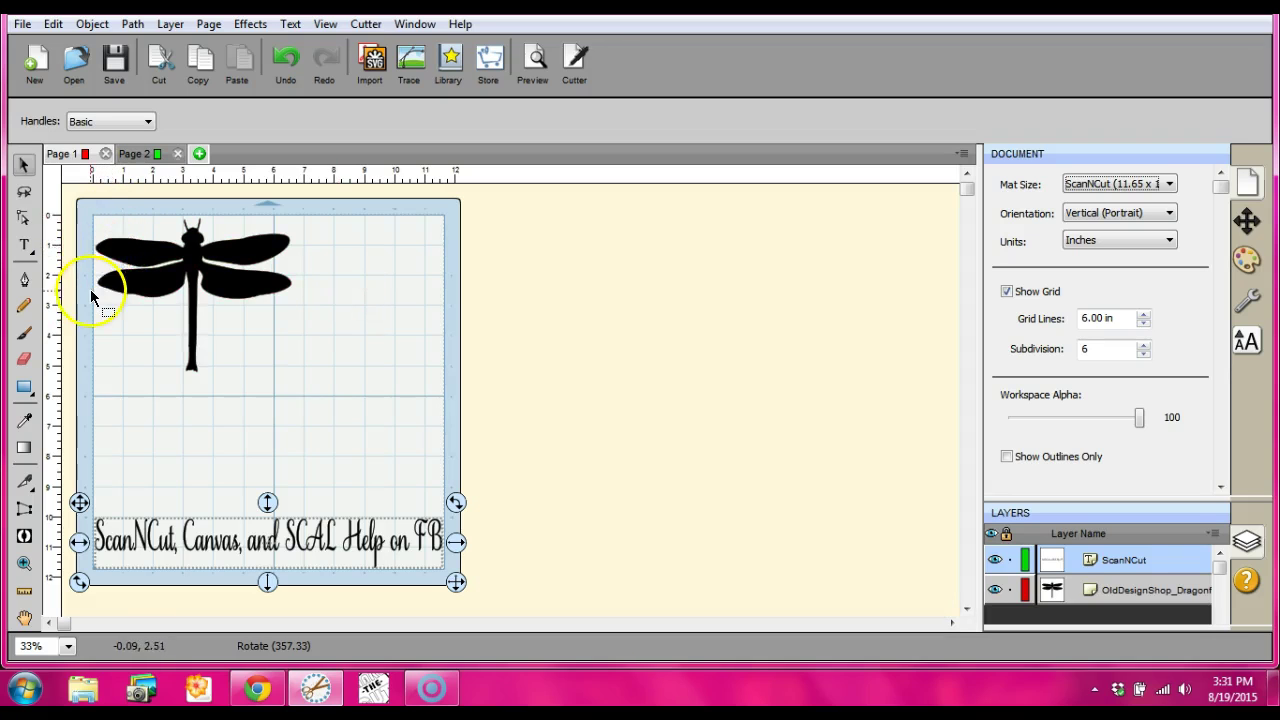
- Keep the script text along the mat bottom and enlarge the dragonfly to fill the mat above it
click(149, 250)
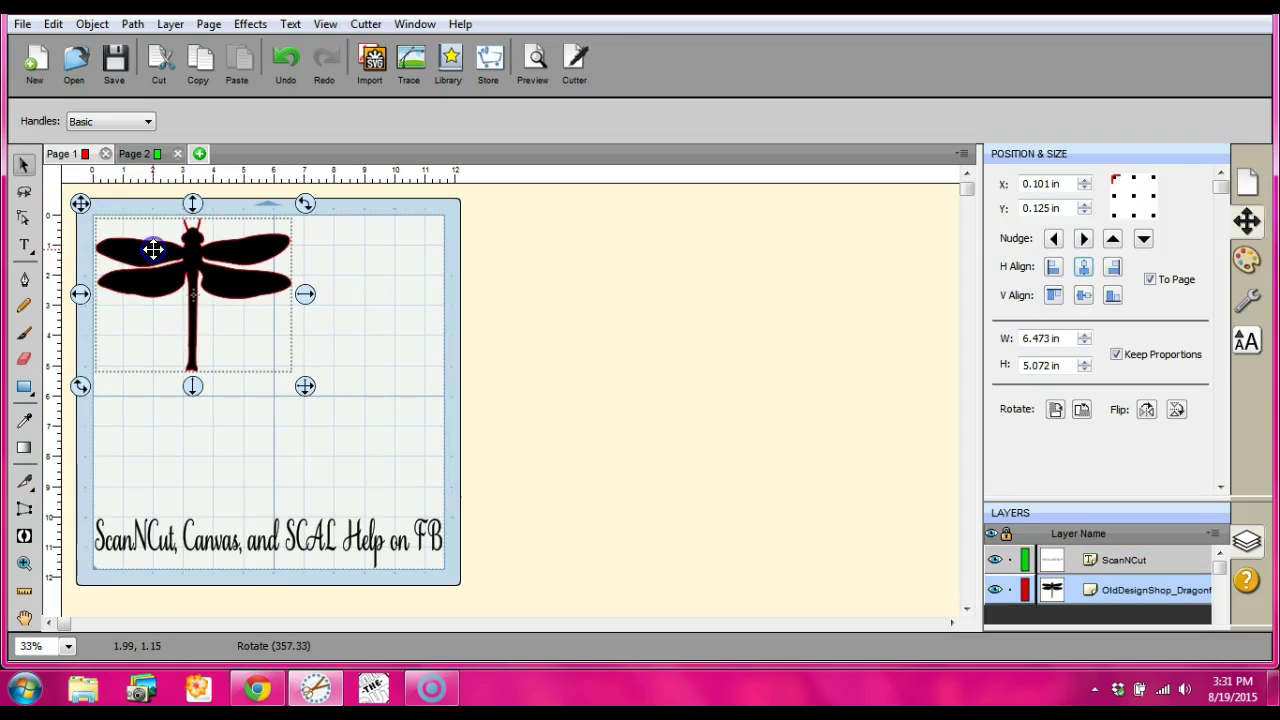
click(277, 541)
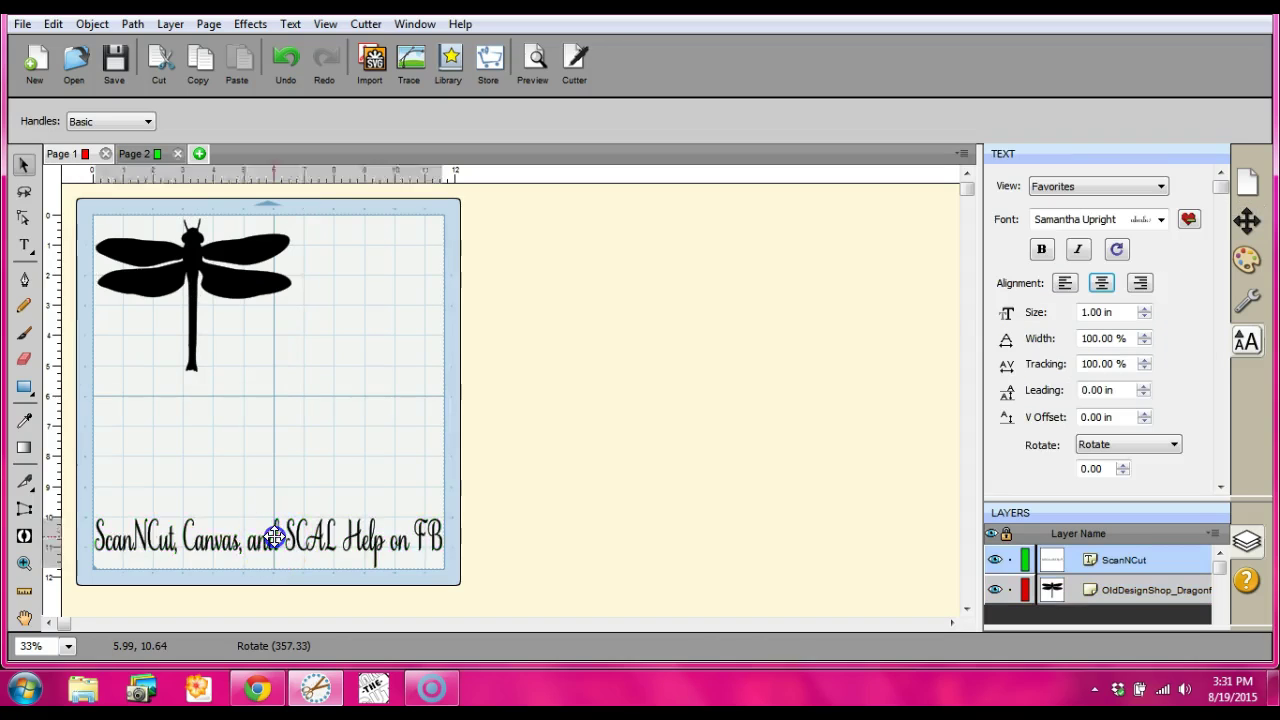
drag(275, 537, 272, 409)
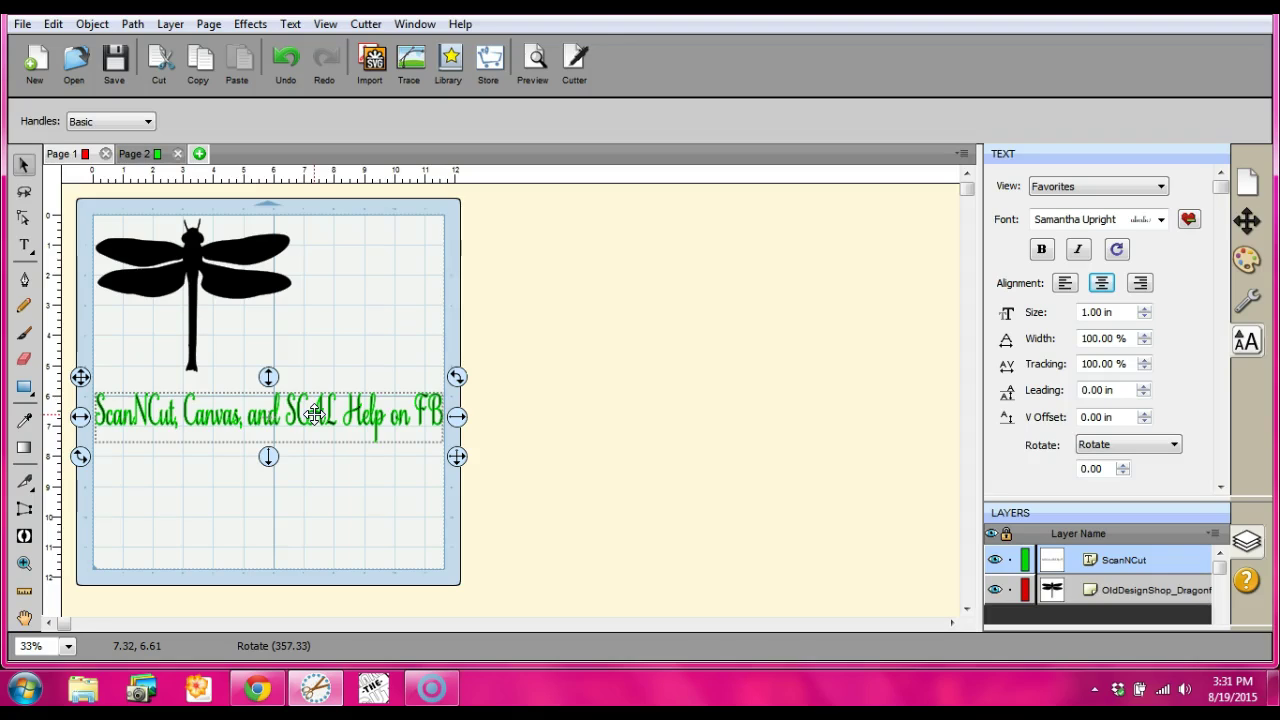
click(249, 286)
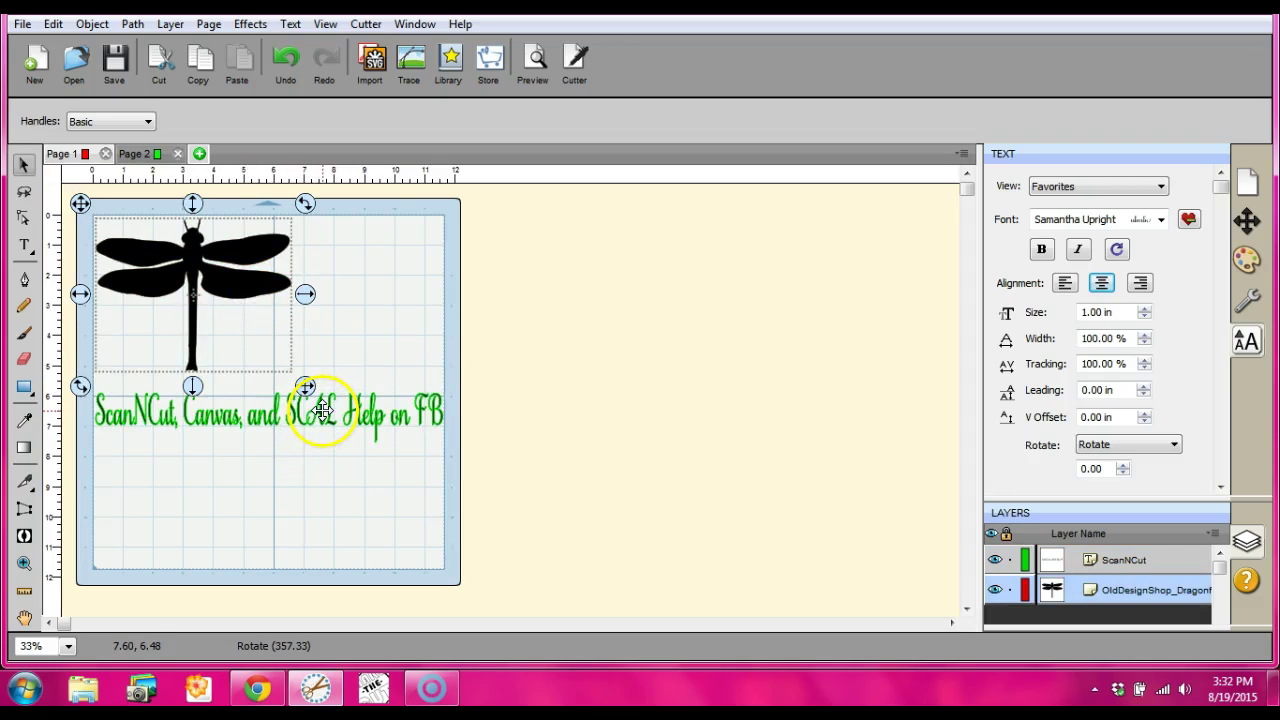
drag(322, 410, 333, 556)
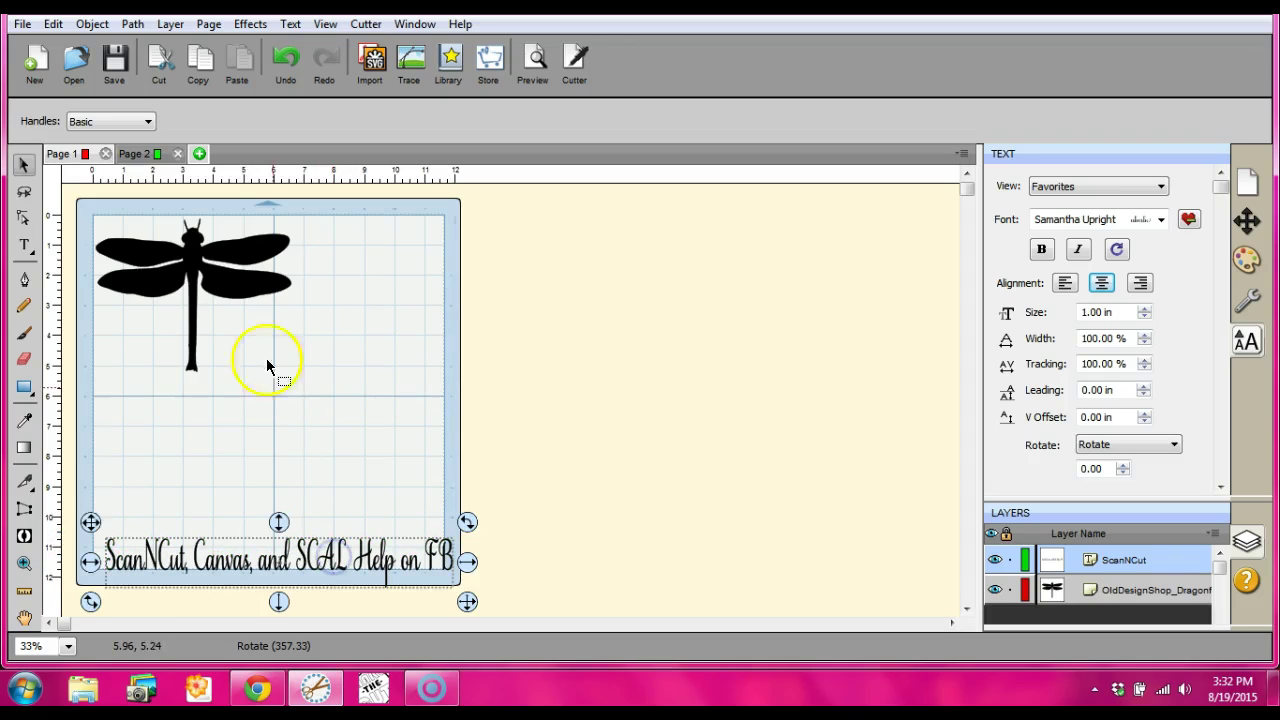
click(239, 288)
drag(305, 385, 461, 547)
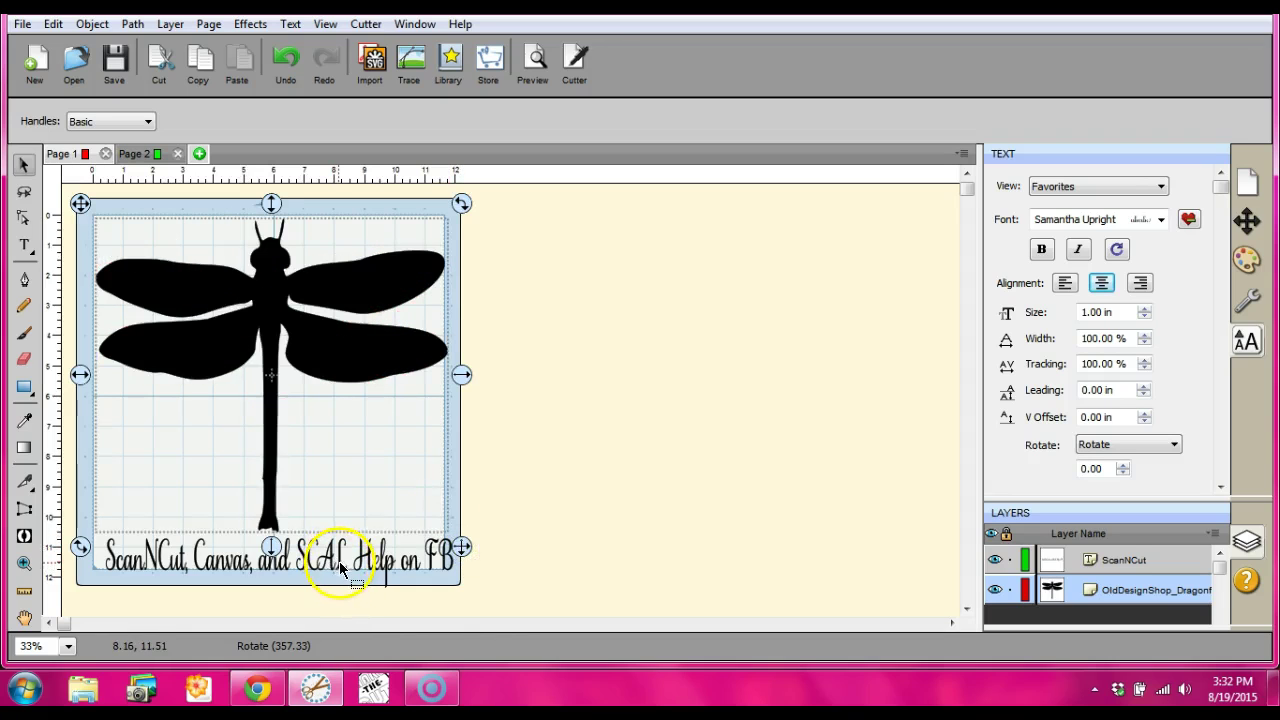
- Add a new Page 3 to the project
click(338, 565)
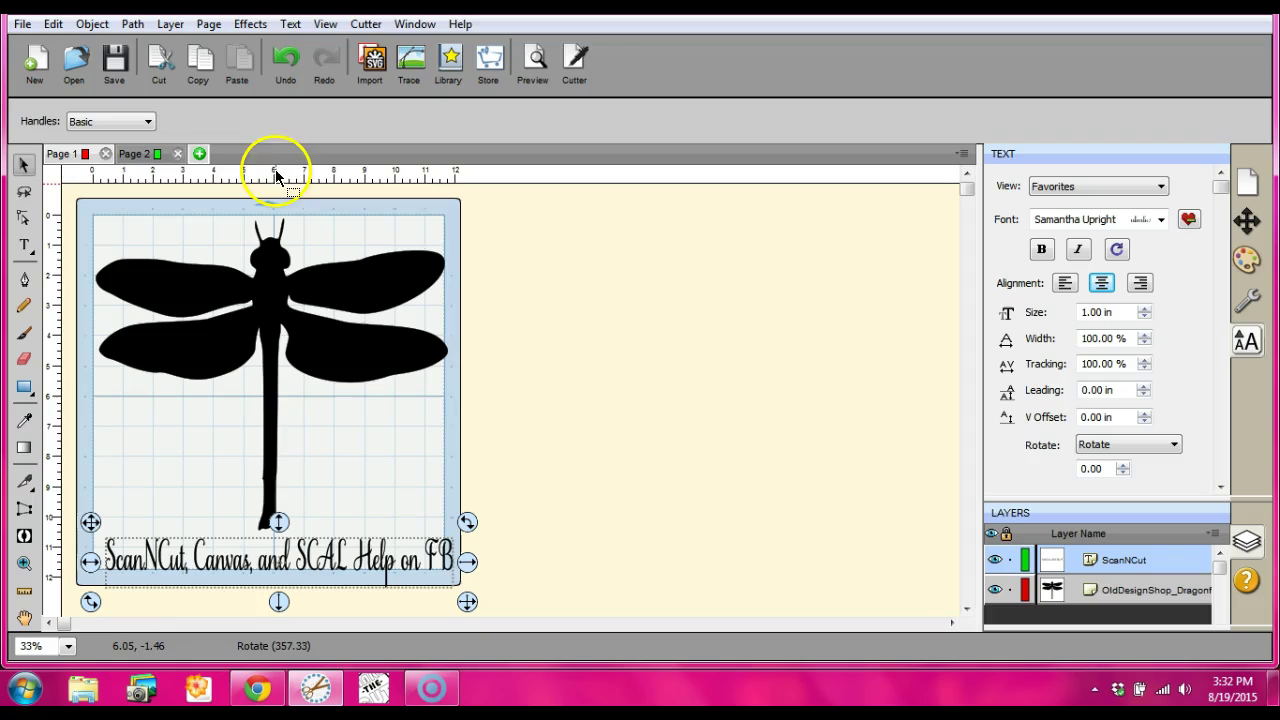
click(200, 154)
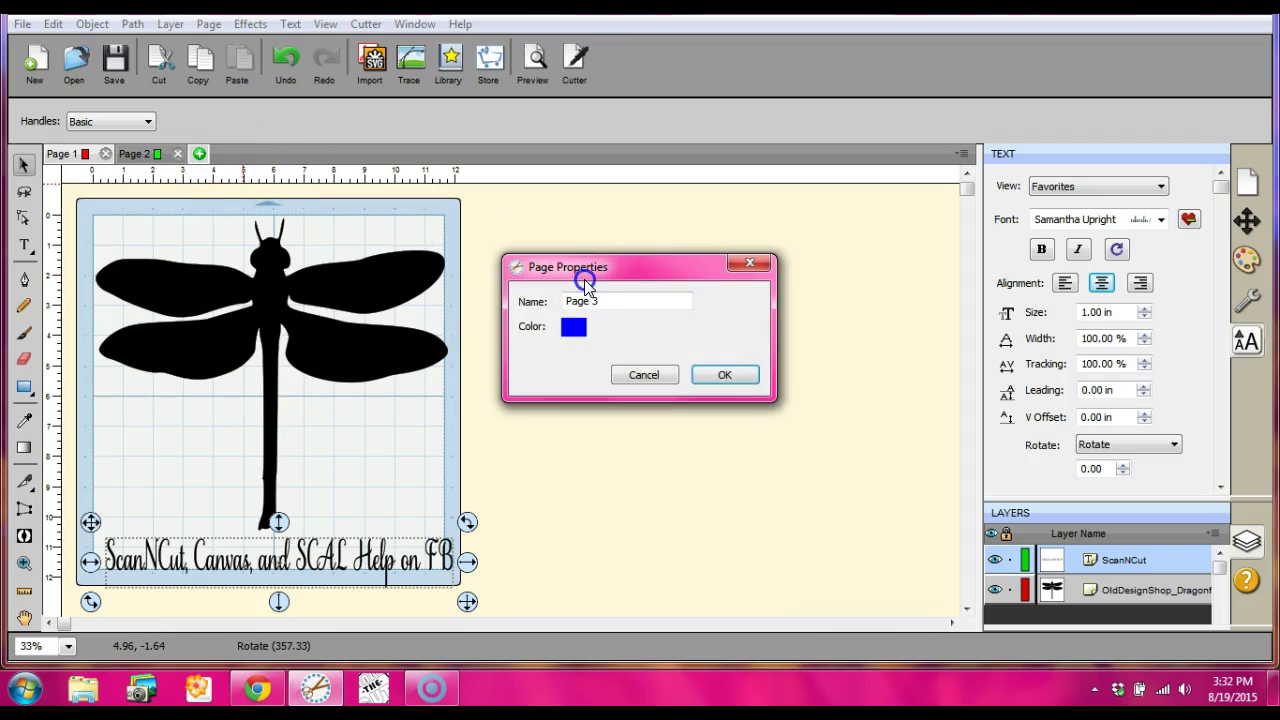
click(737, 377)
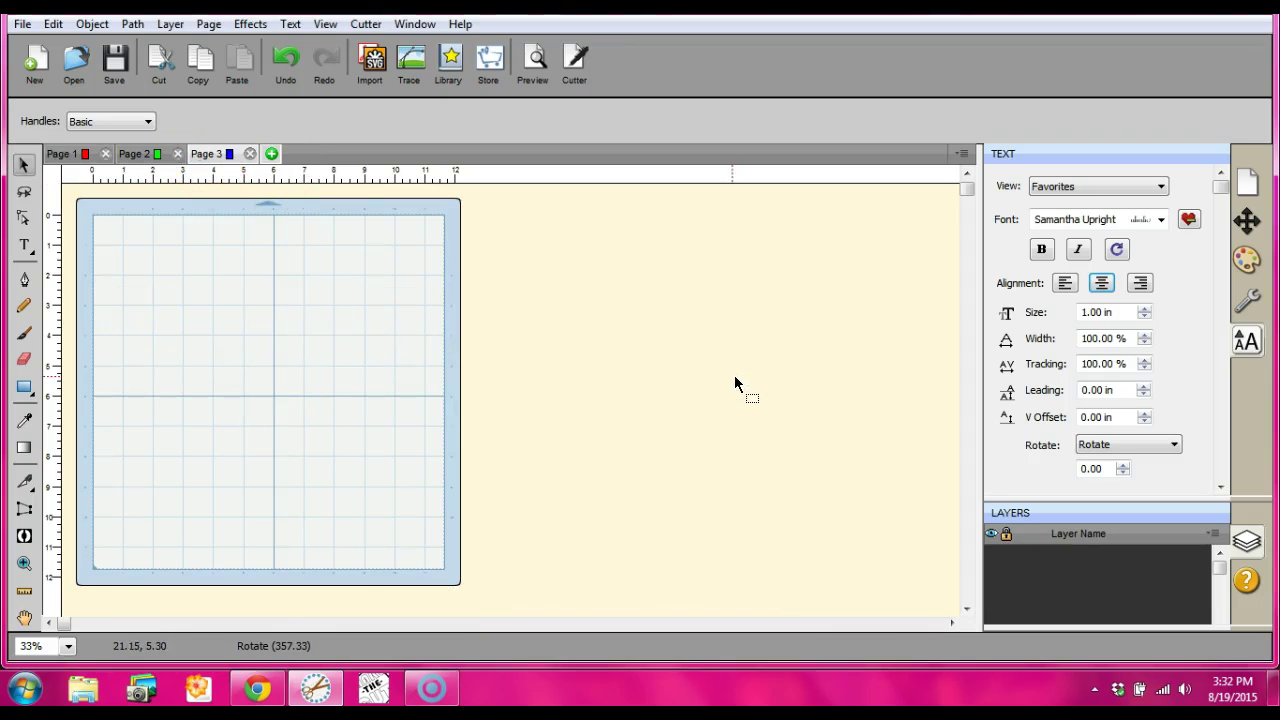
- Send the script text layer from Page 1 to Page 3, leaving the dragonfly
click(83, 163)
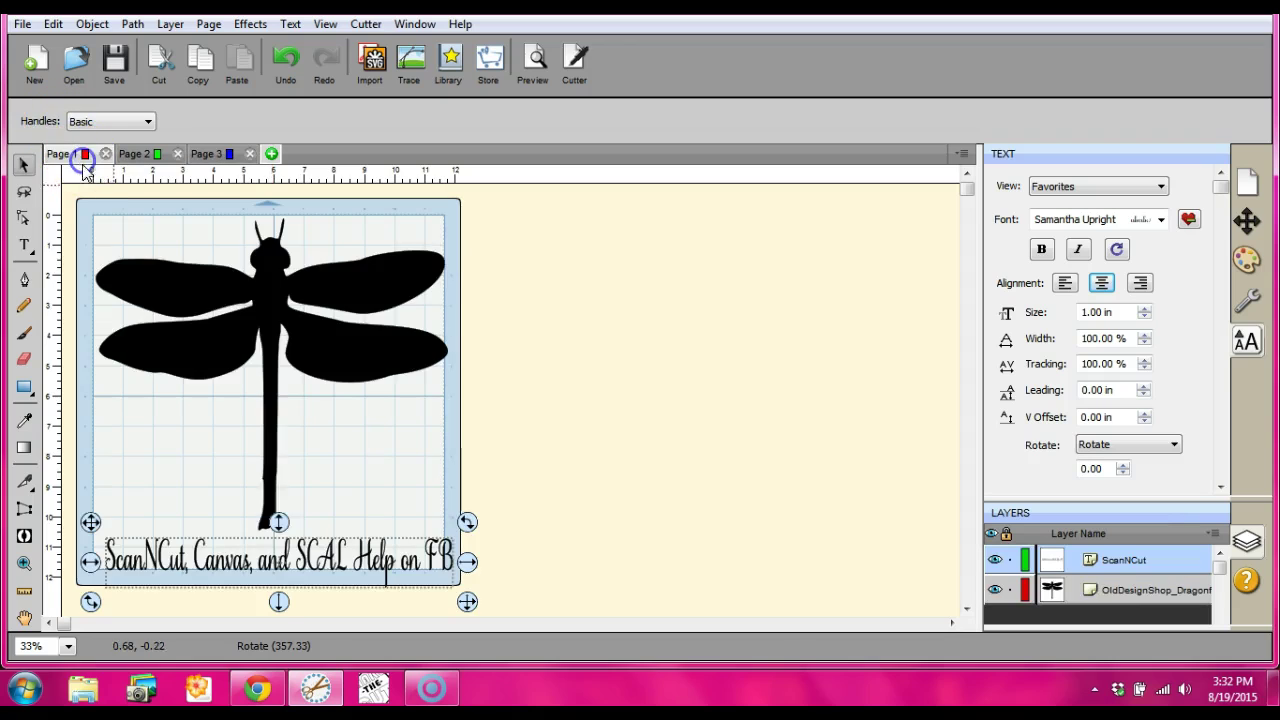
click(1214, 536)
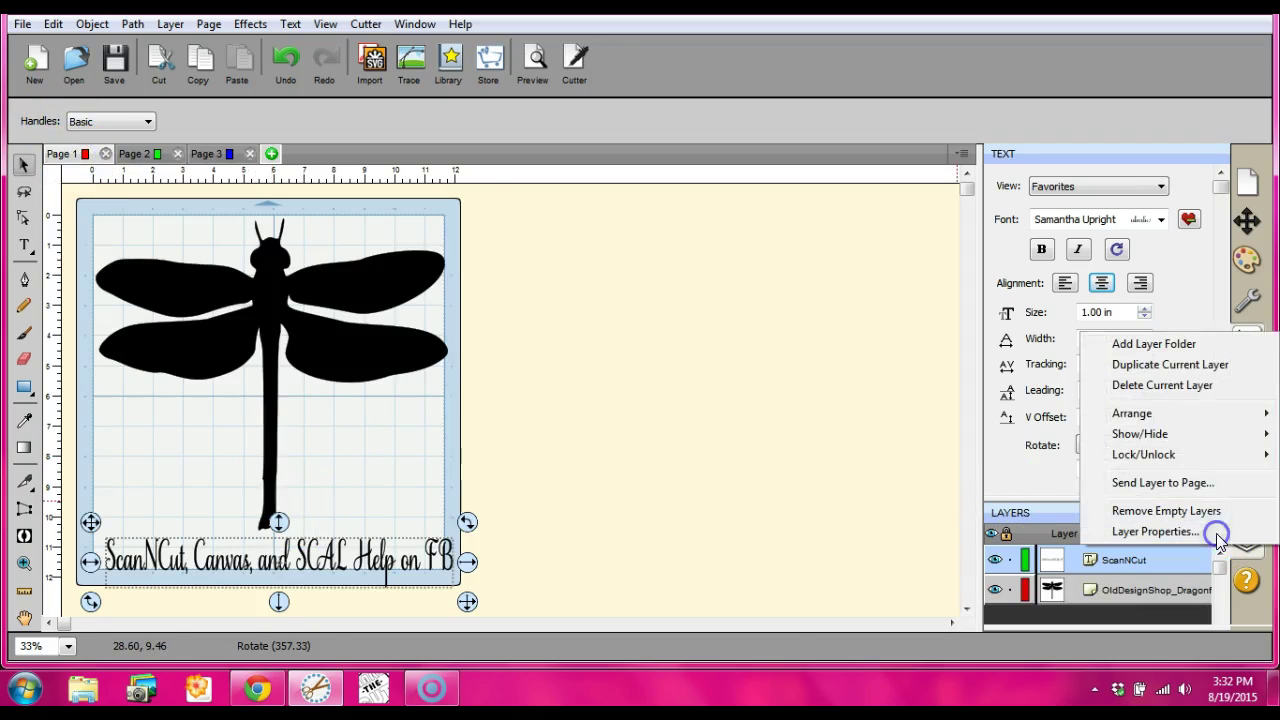
click(1204, 484)
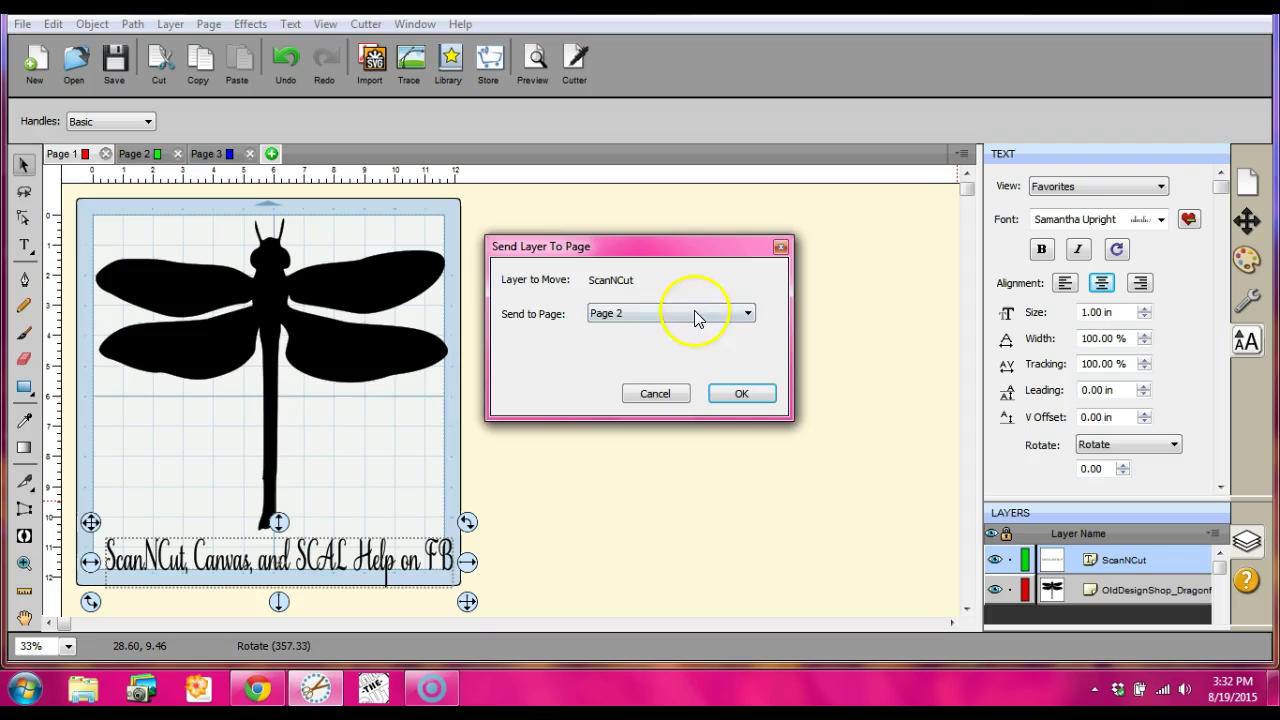
click(748, 314)
click(742, 342)
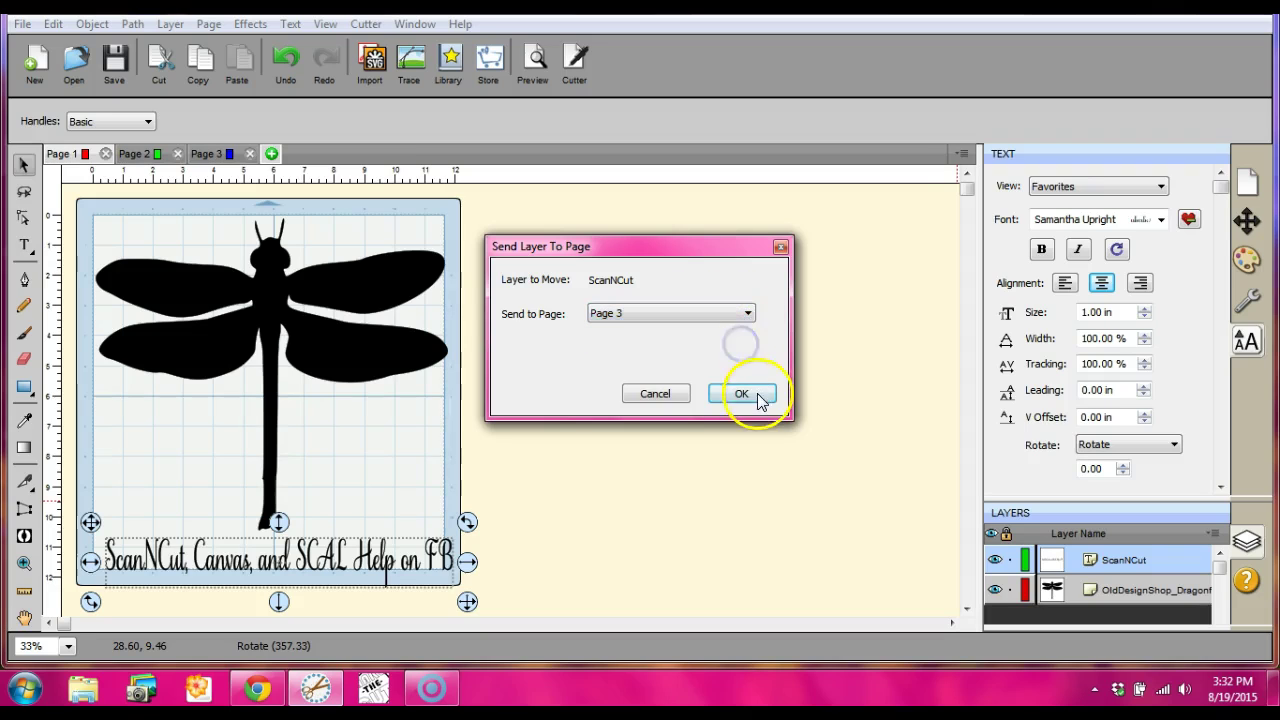
click(745, 393)
click(268, 309)
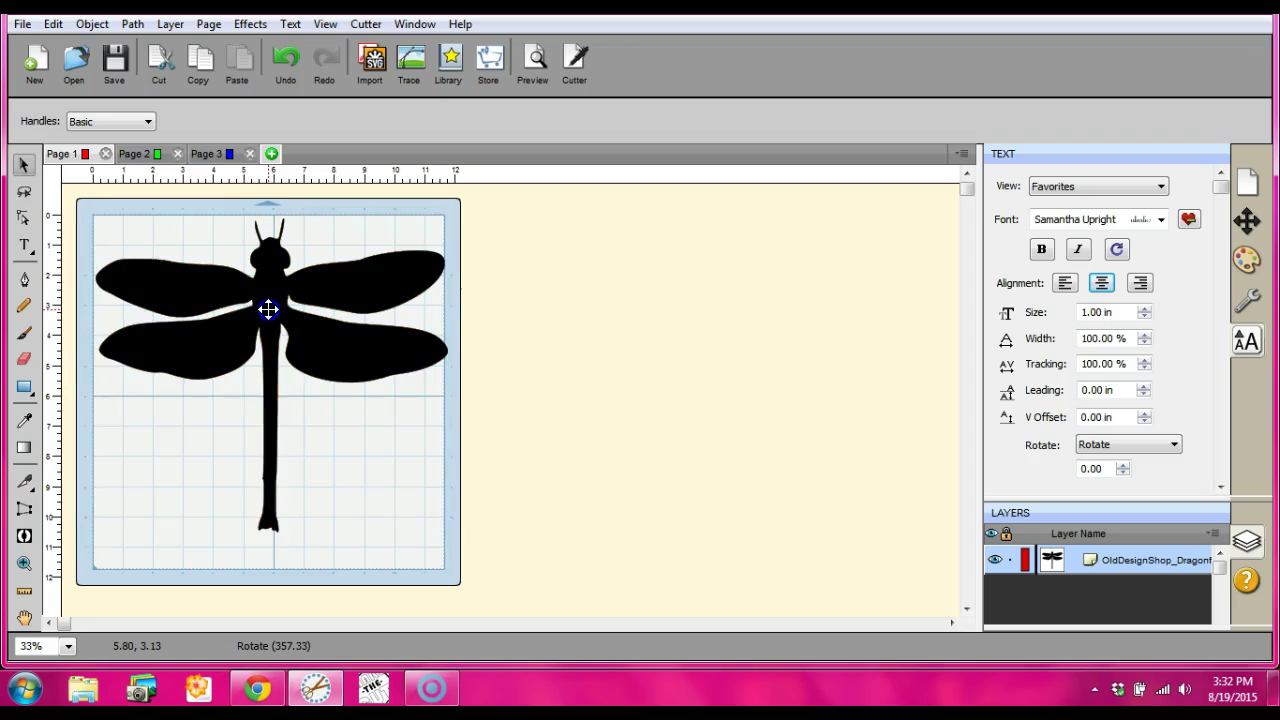
- Stretch the dragonfly to 14.010 × 11.462 in, past the mat's right edge
click(267, 309)
drag(268, 309, 269, 310)
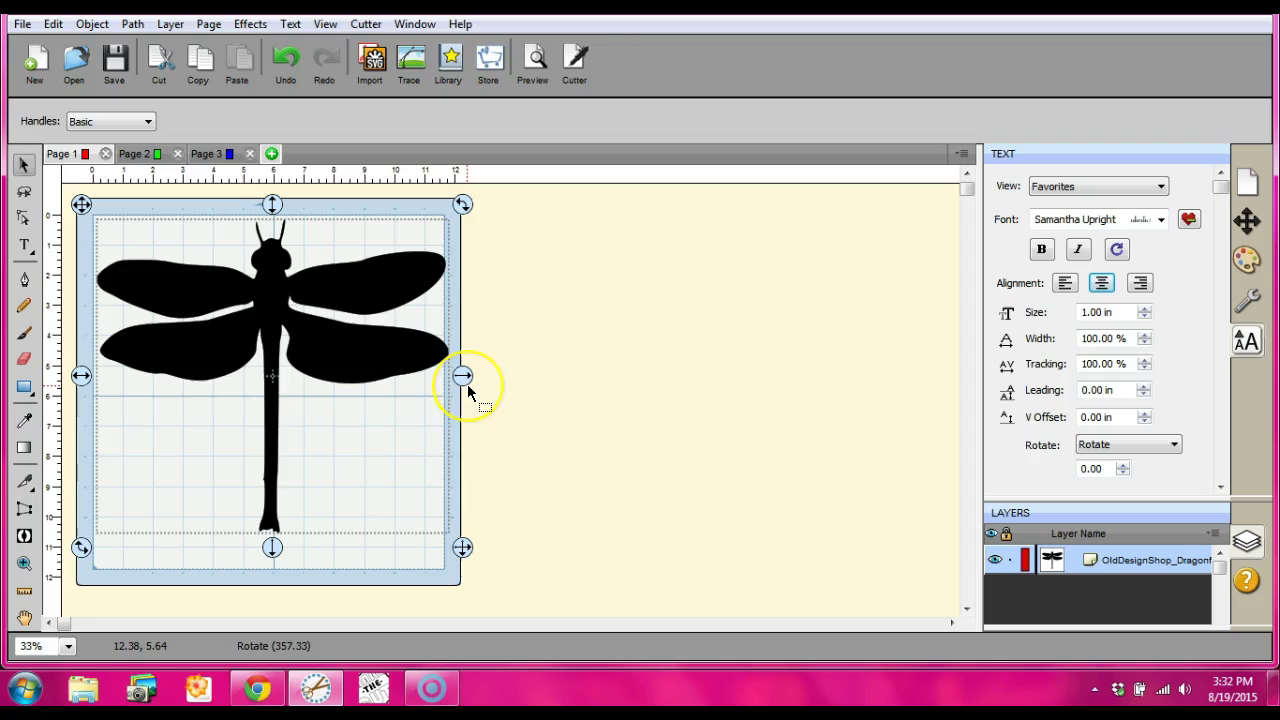
click(1247, 220)
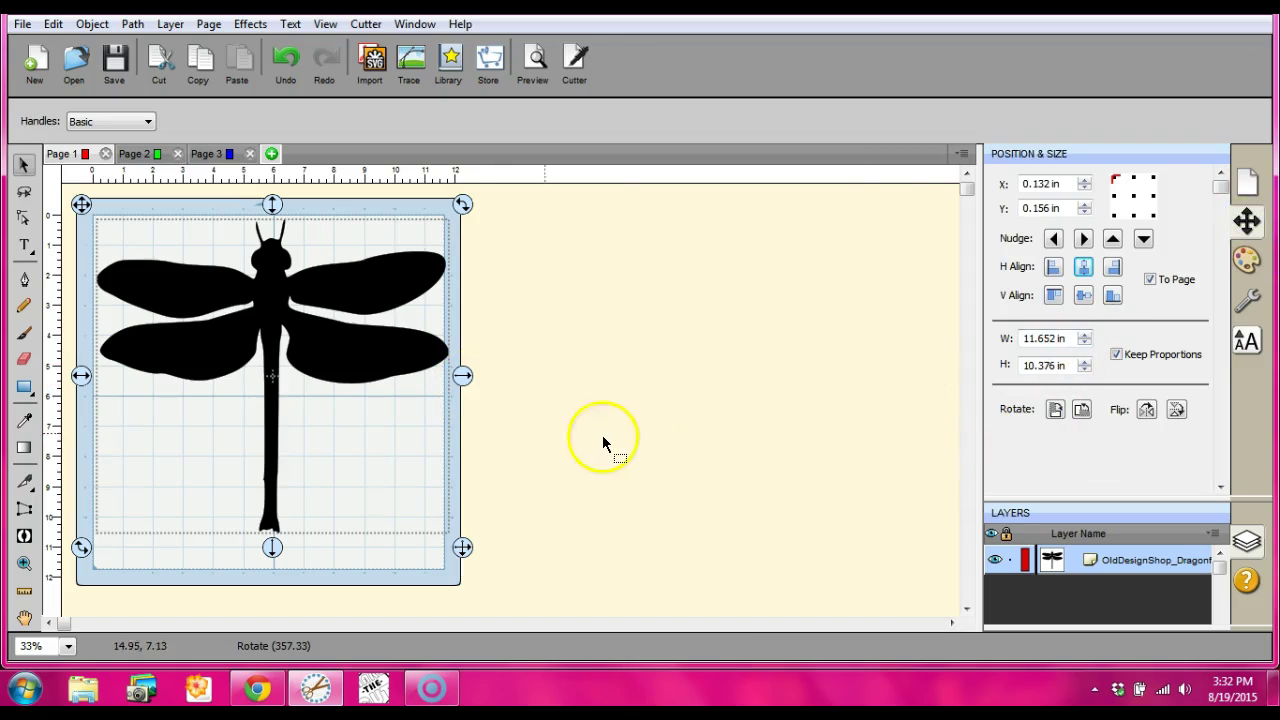
drag(462, 379, 532, 385)
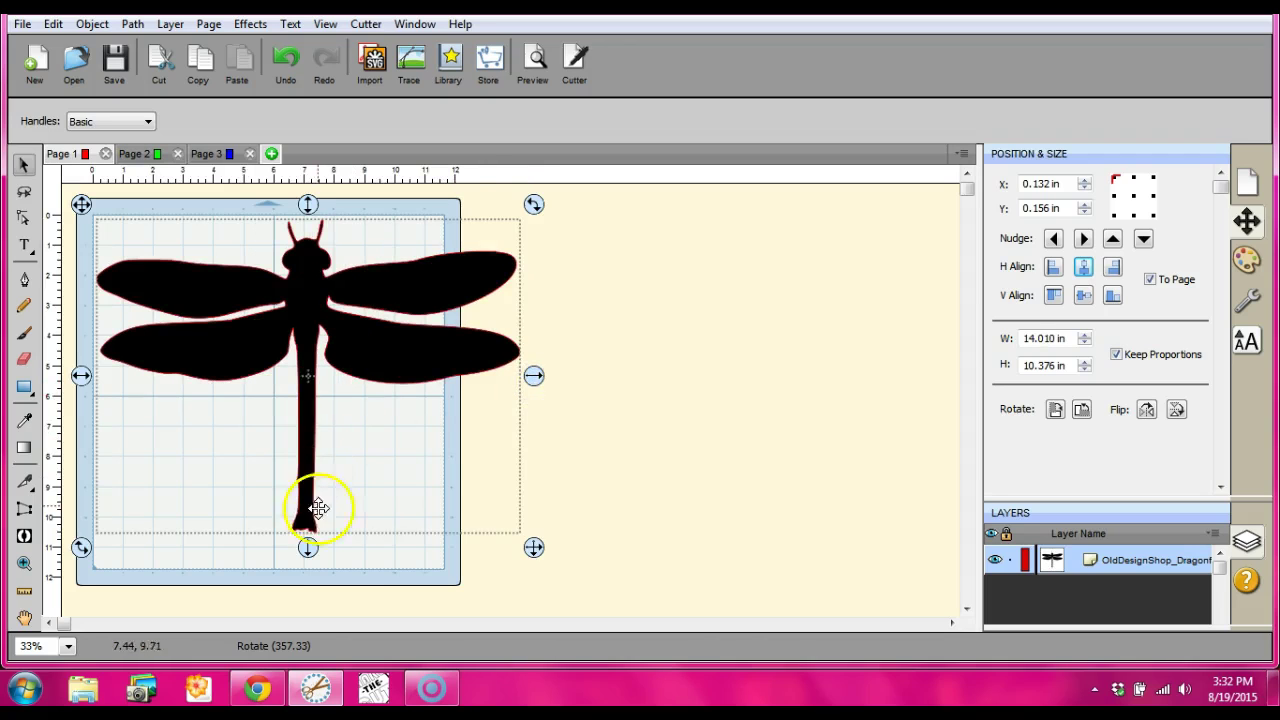
drag(307, 547, 302, 583)
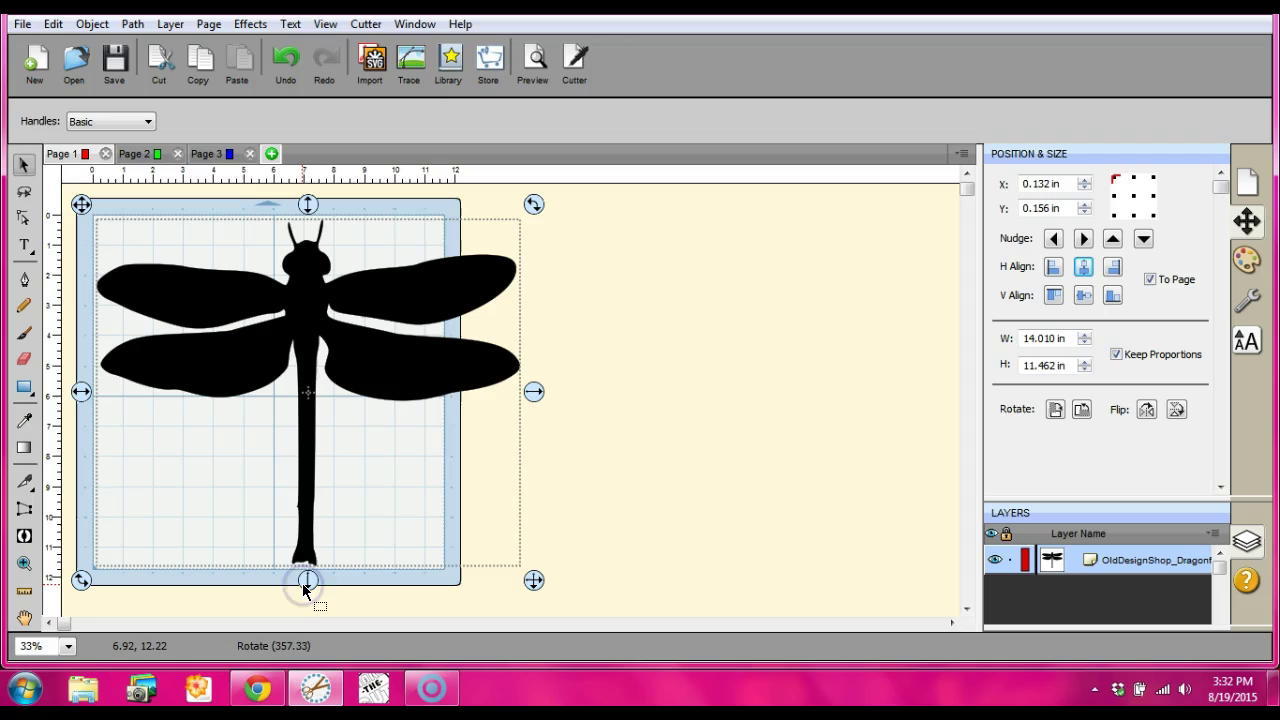
click(340, 582)
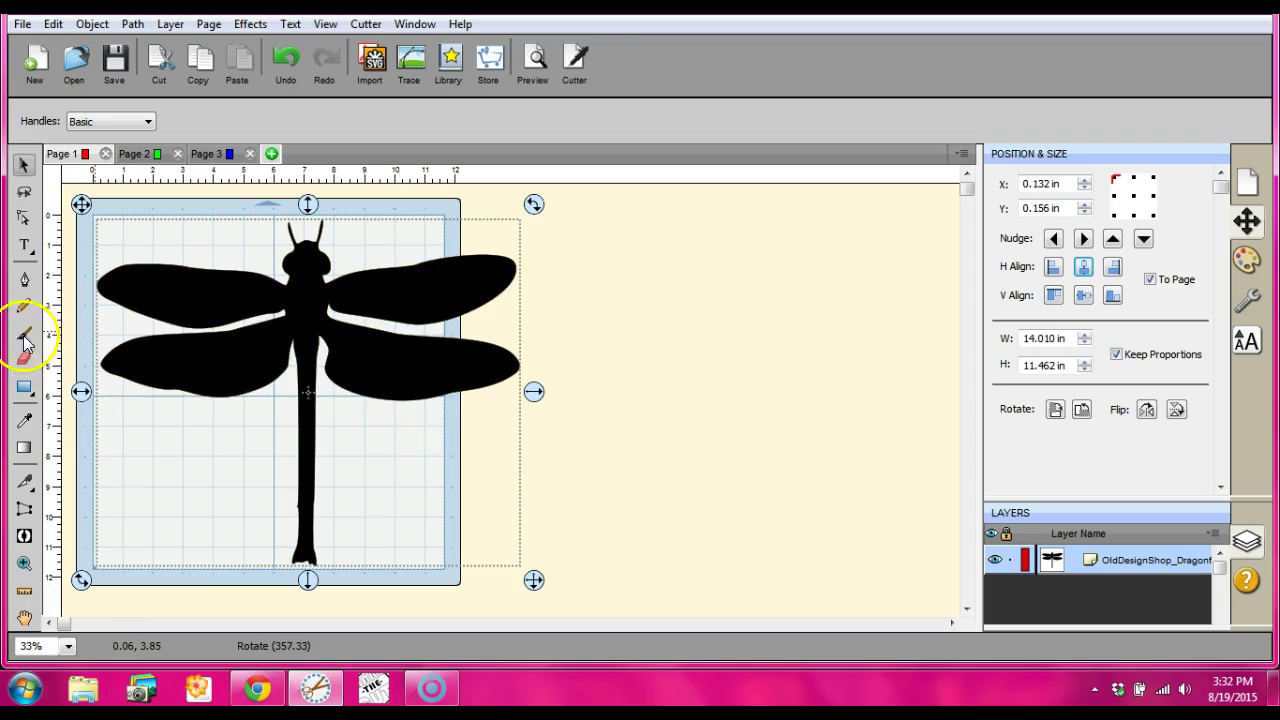
- Cut the dragonfly with a vertical Knife line through the right wings at the mat edge
click(25, 484)
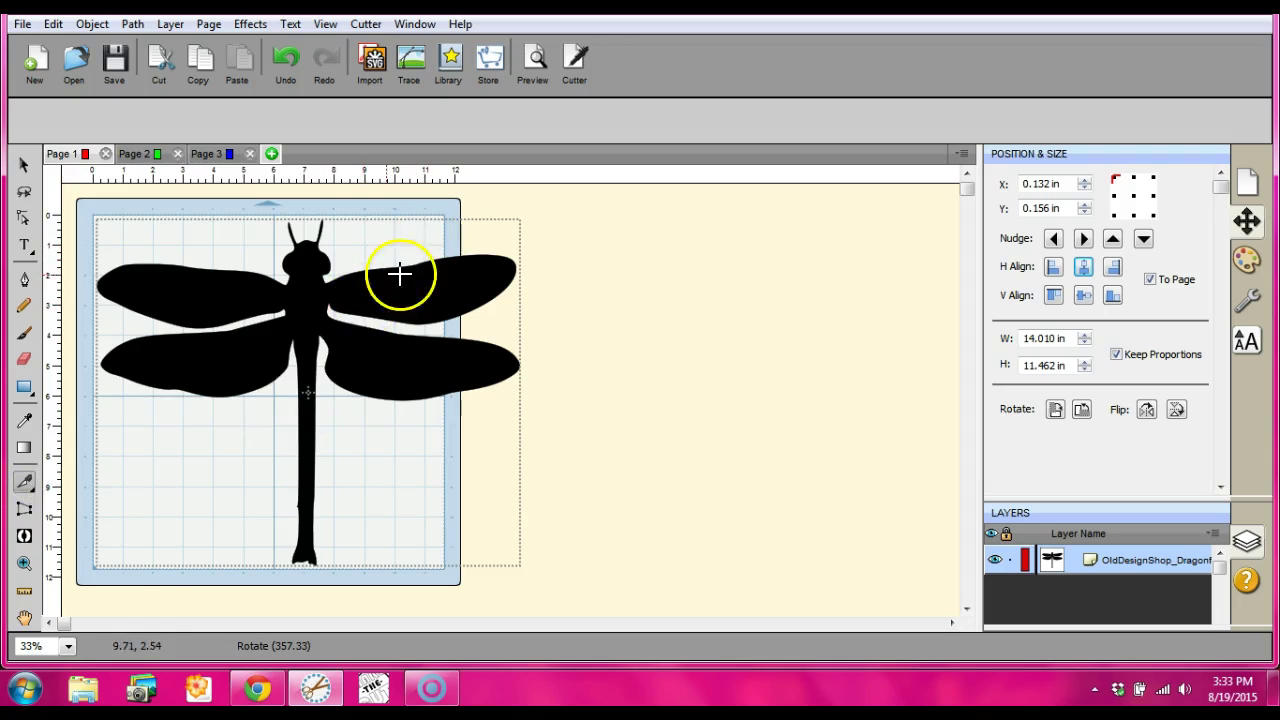
click(67, 647)
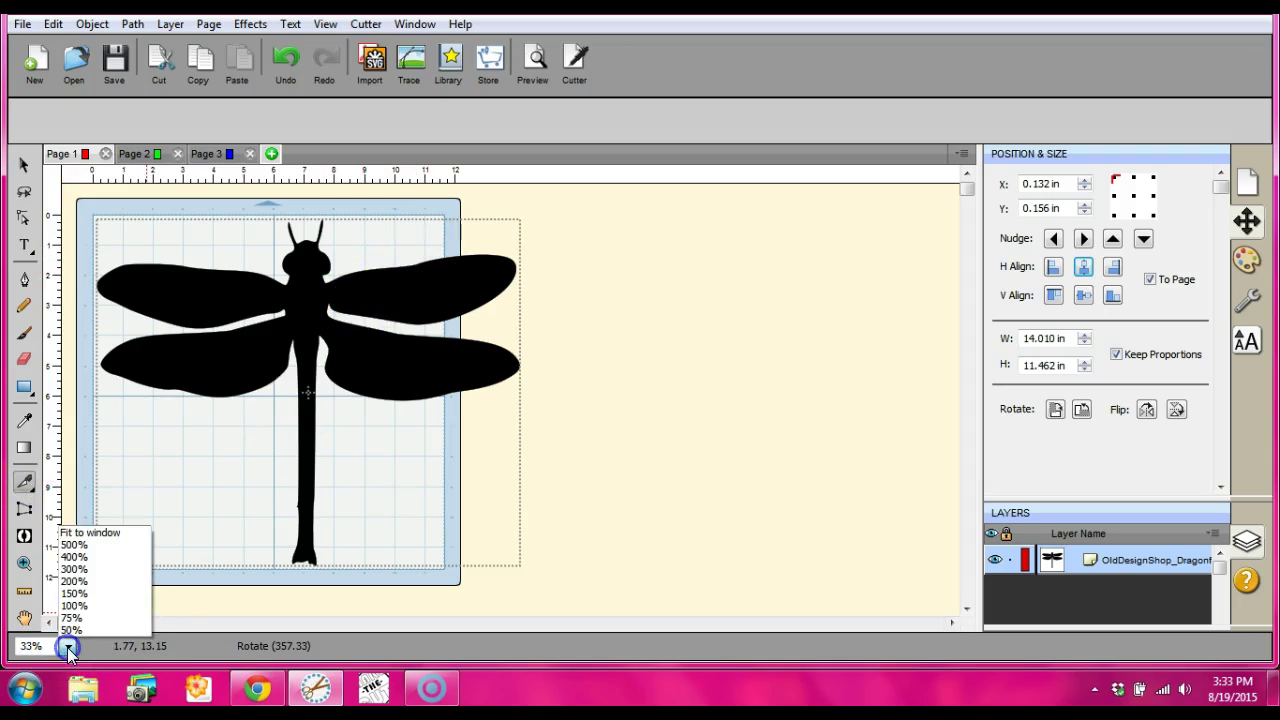
click(364, 594)
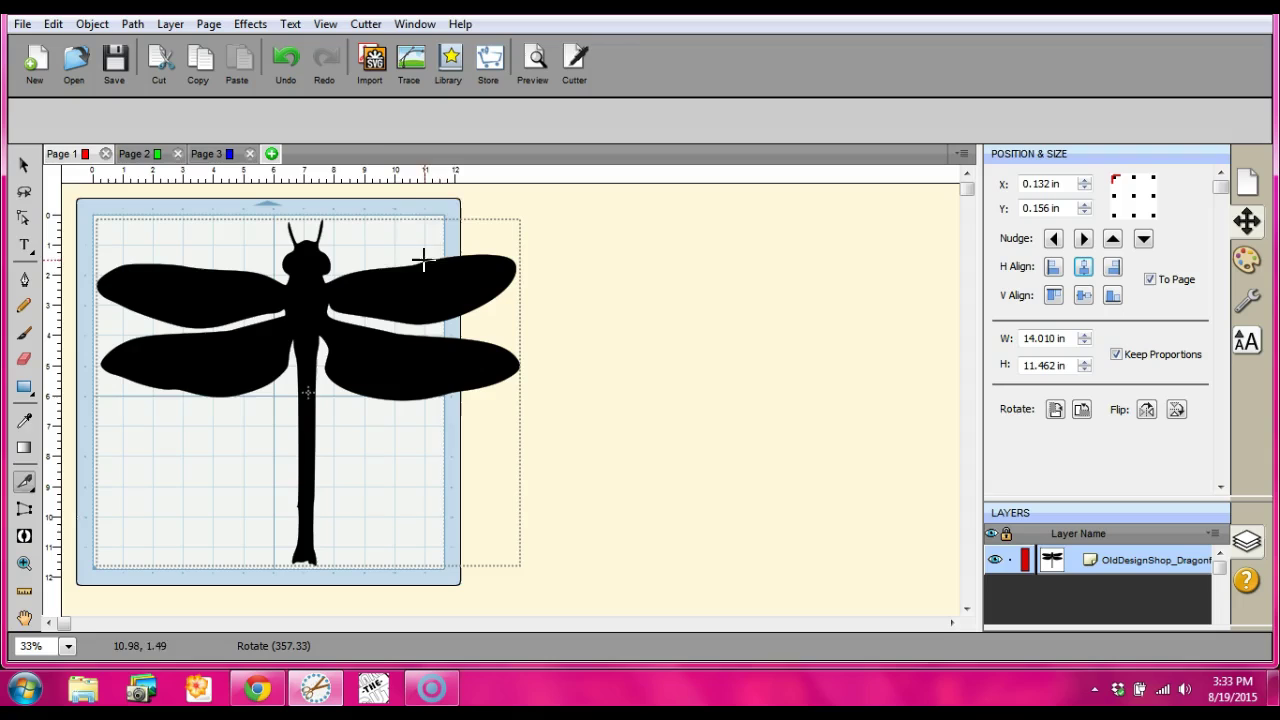
click(429, 174)
drag(429, 174, 424, 258)
click(424, 259)
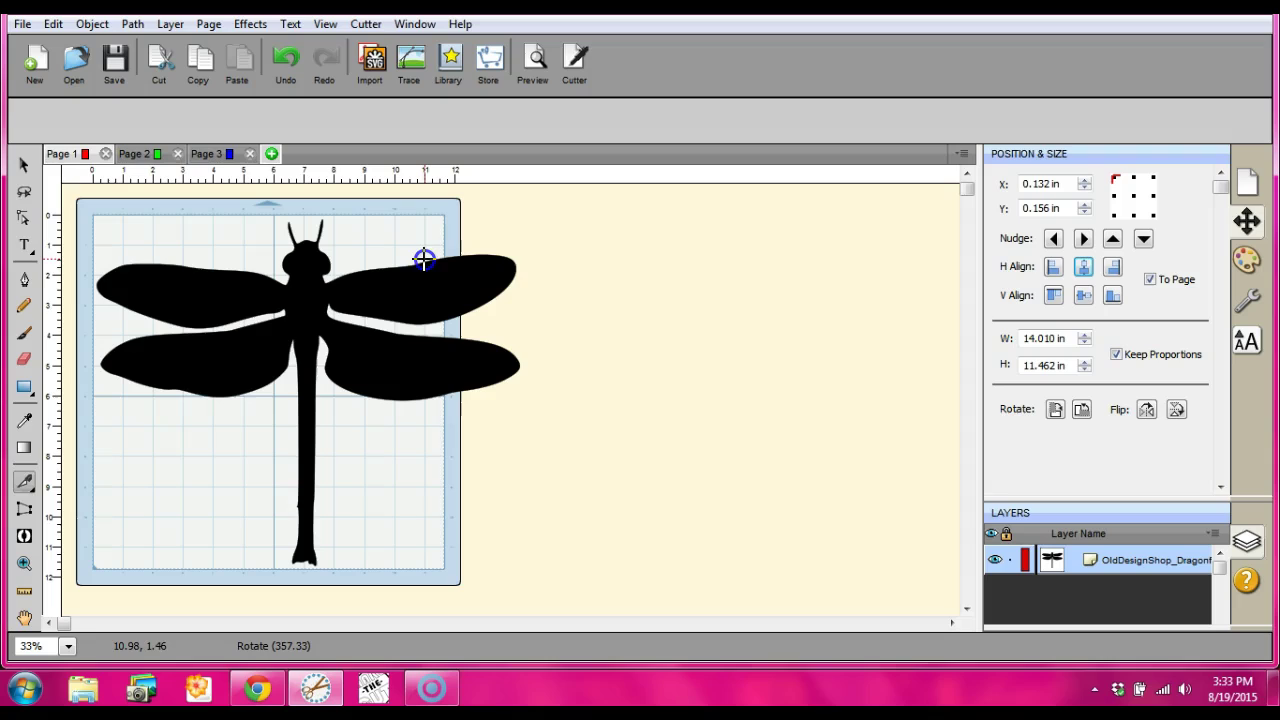
drag(424, 259, 424, 427)
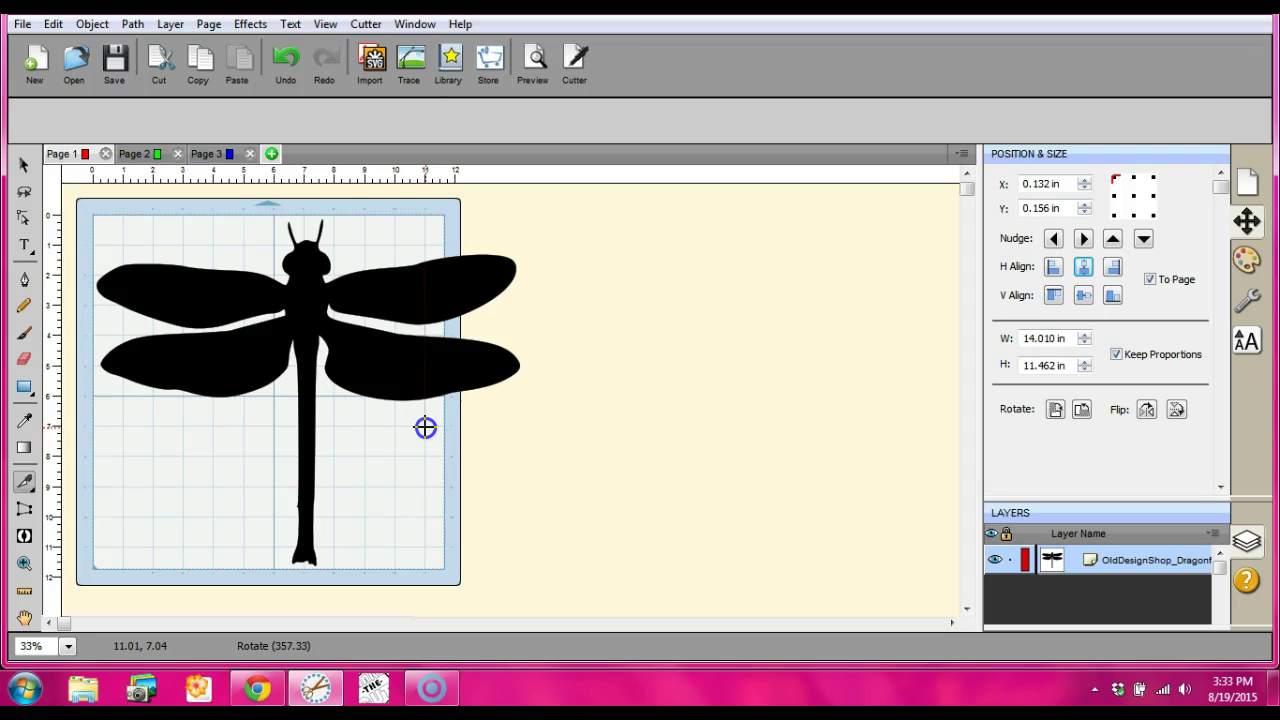
drag(425, 427, 425, 427)
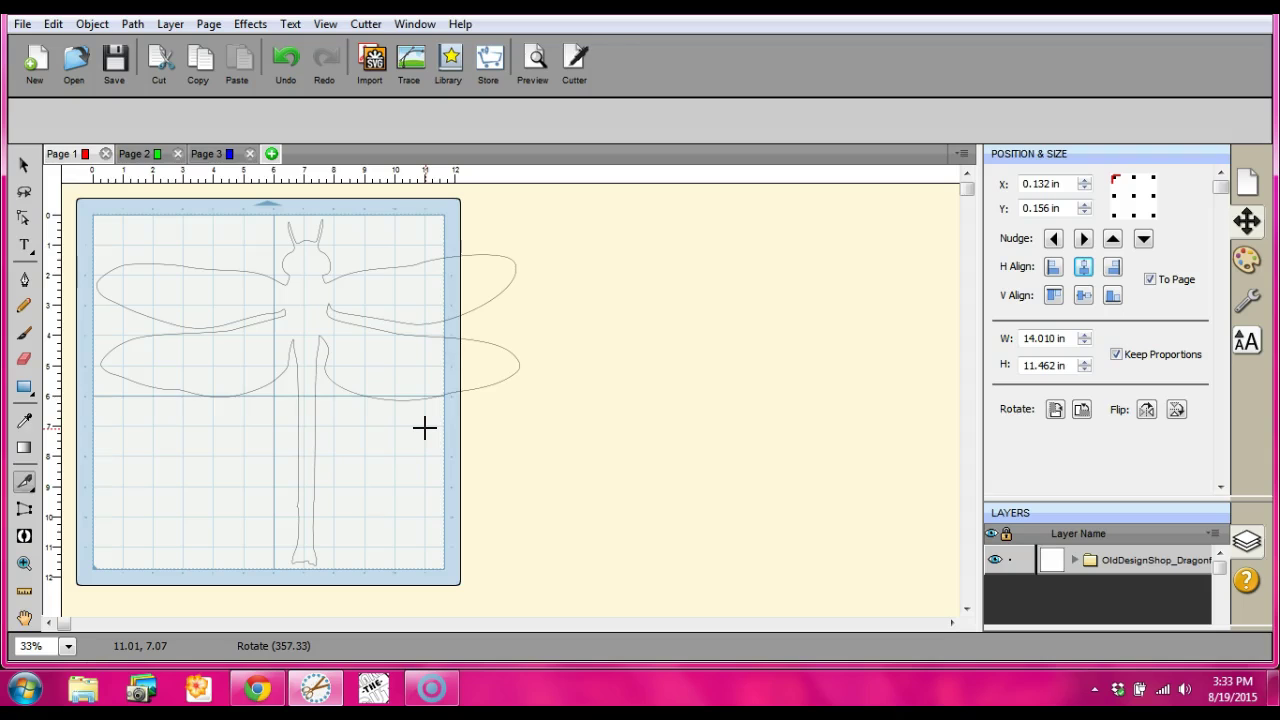
- Select the wing tips beyond the mat's right edge and send them to Page 2
click(24, 163)
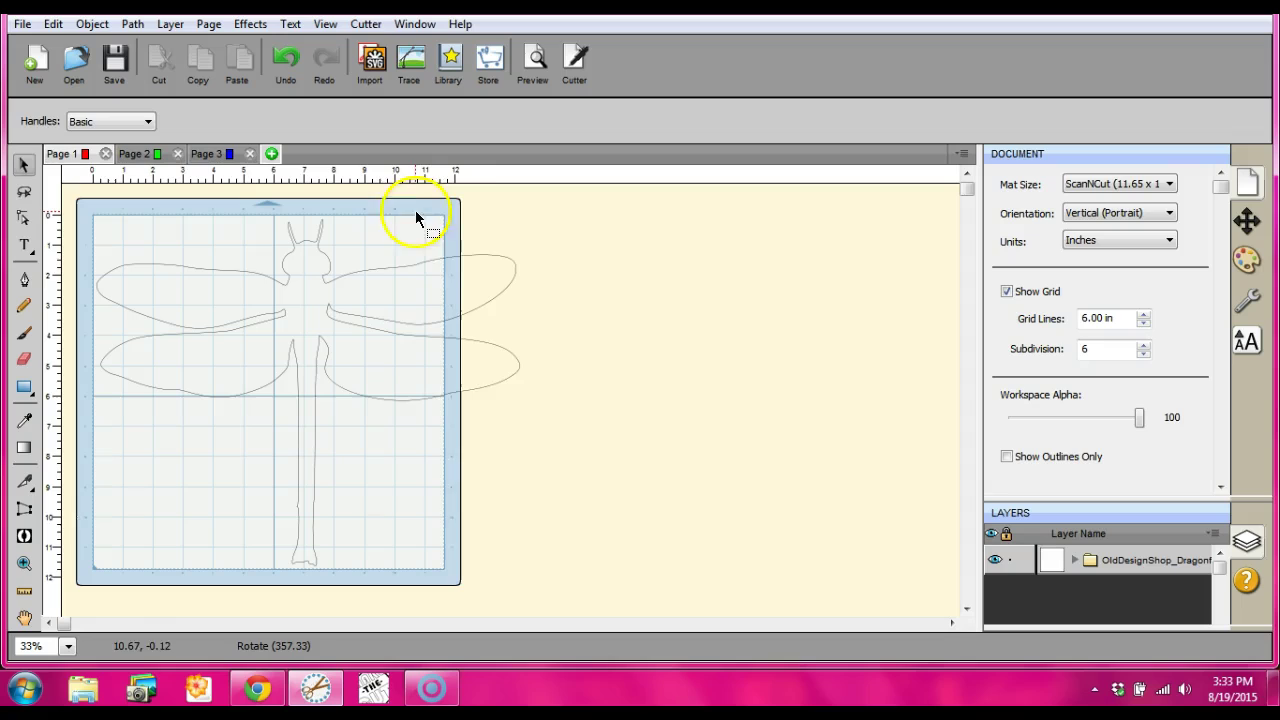
drag(415, 211, 594, 528)
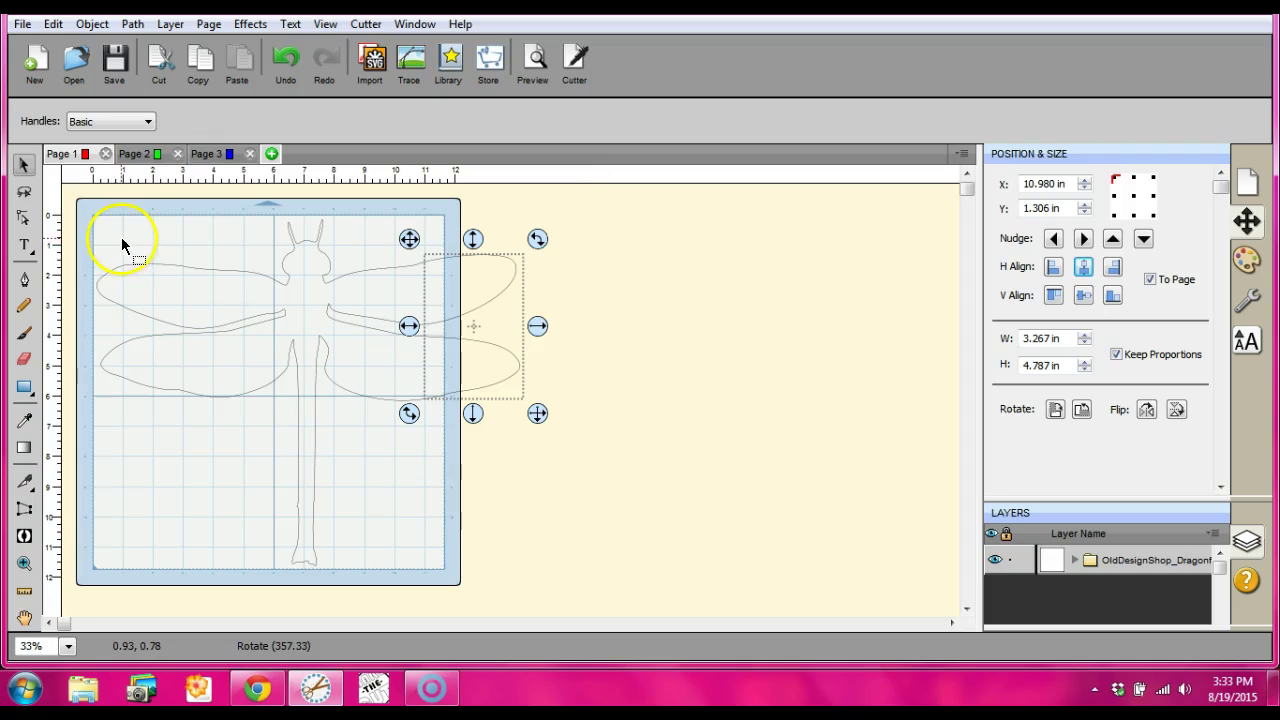
click(154, 149)
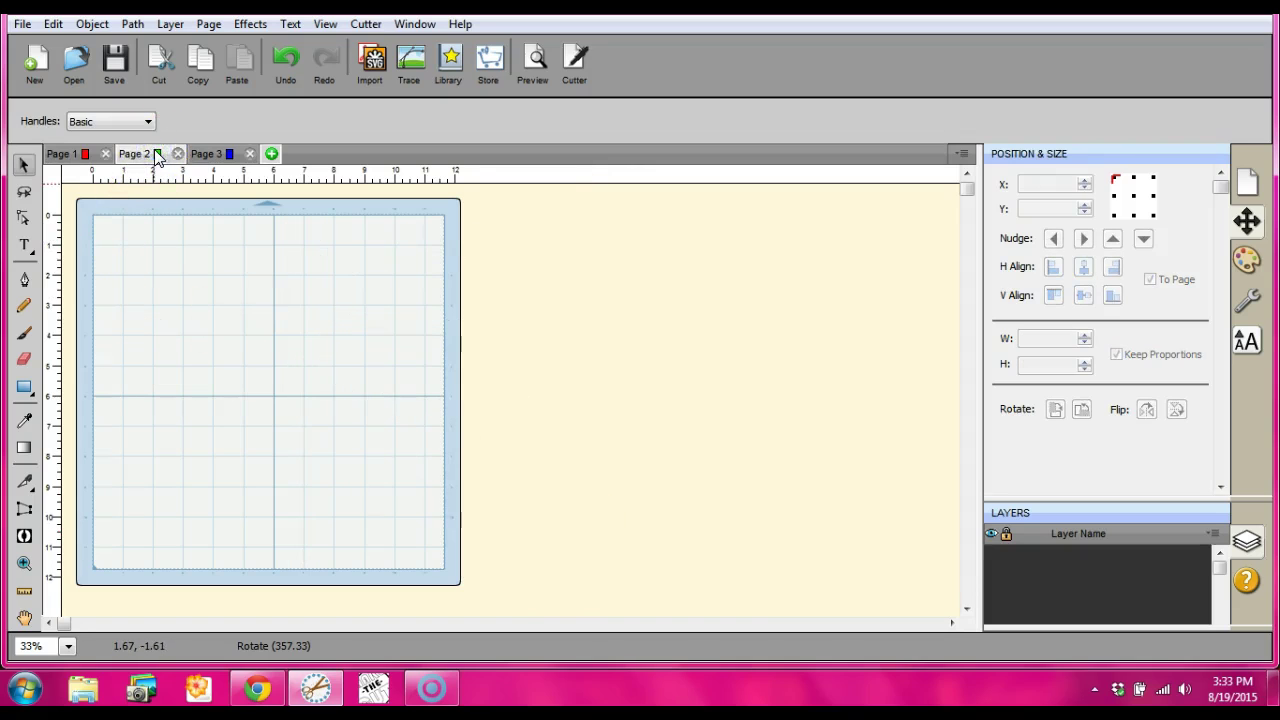
click(66, 155)
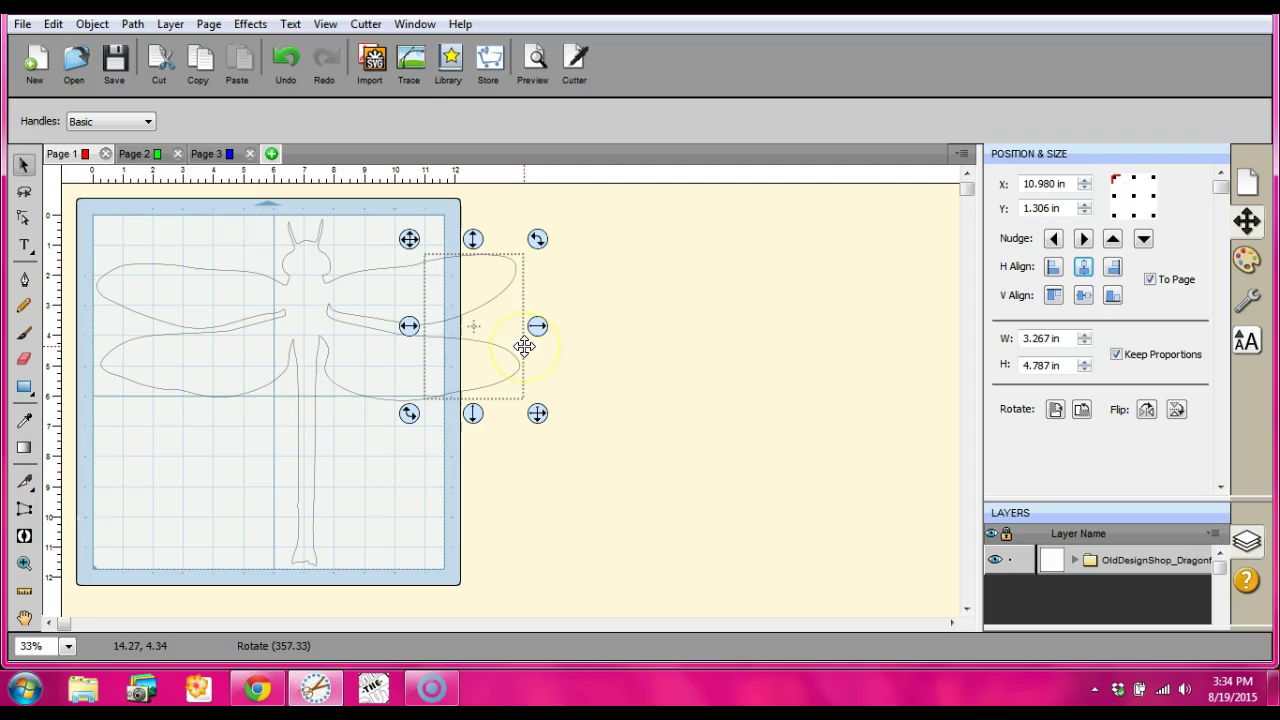
click(1213, 533)
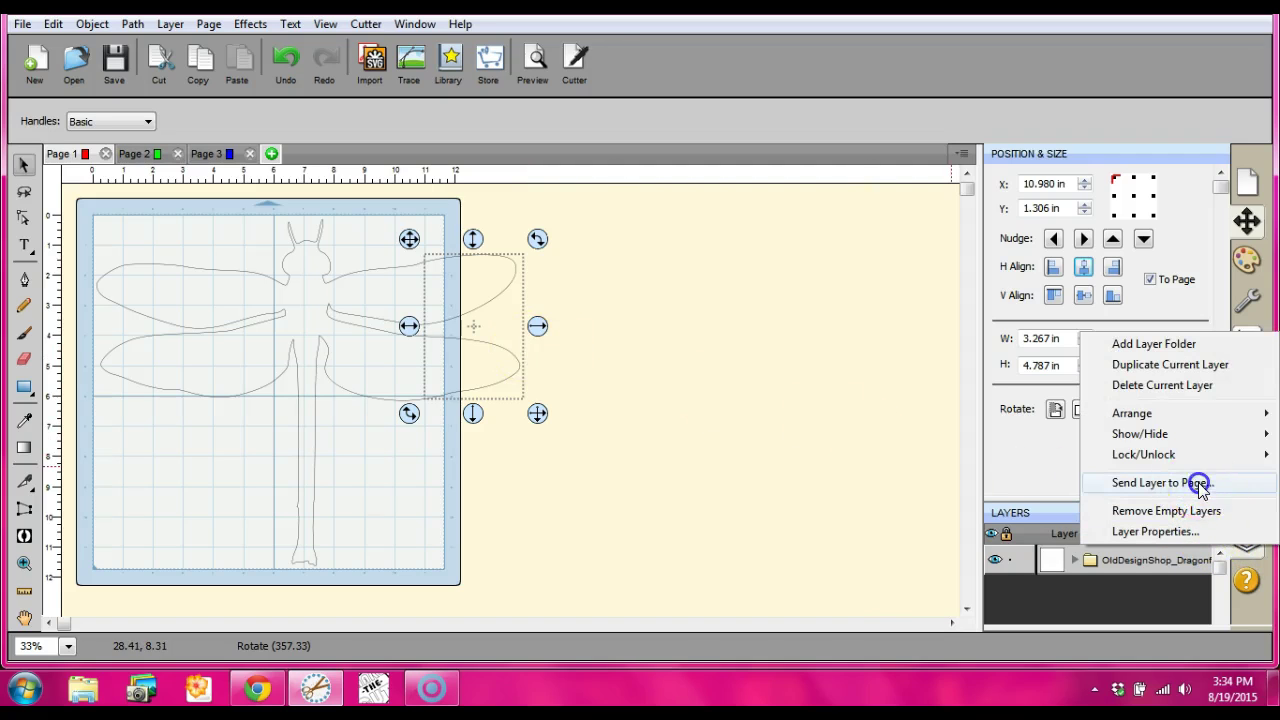
click(1199, 485)
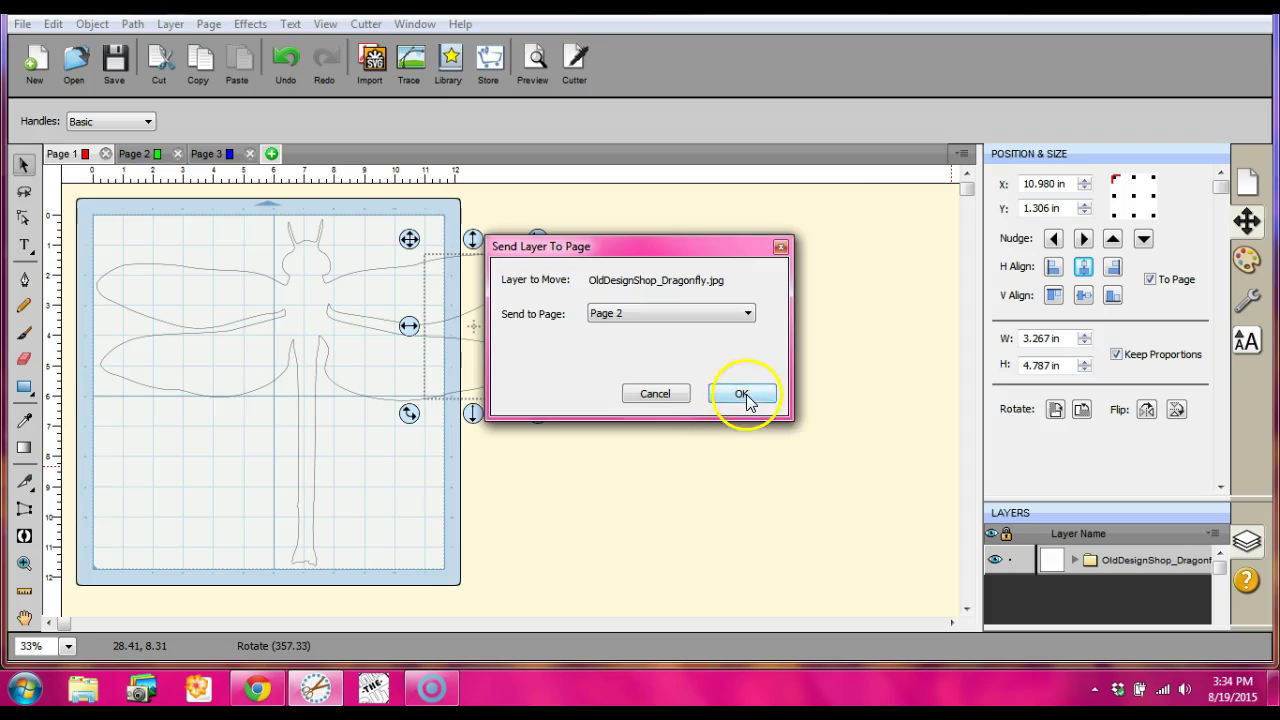
click(746, 394)
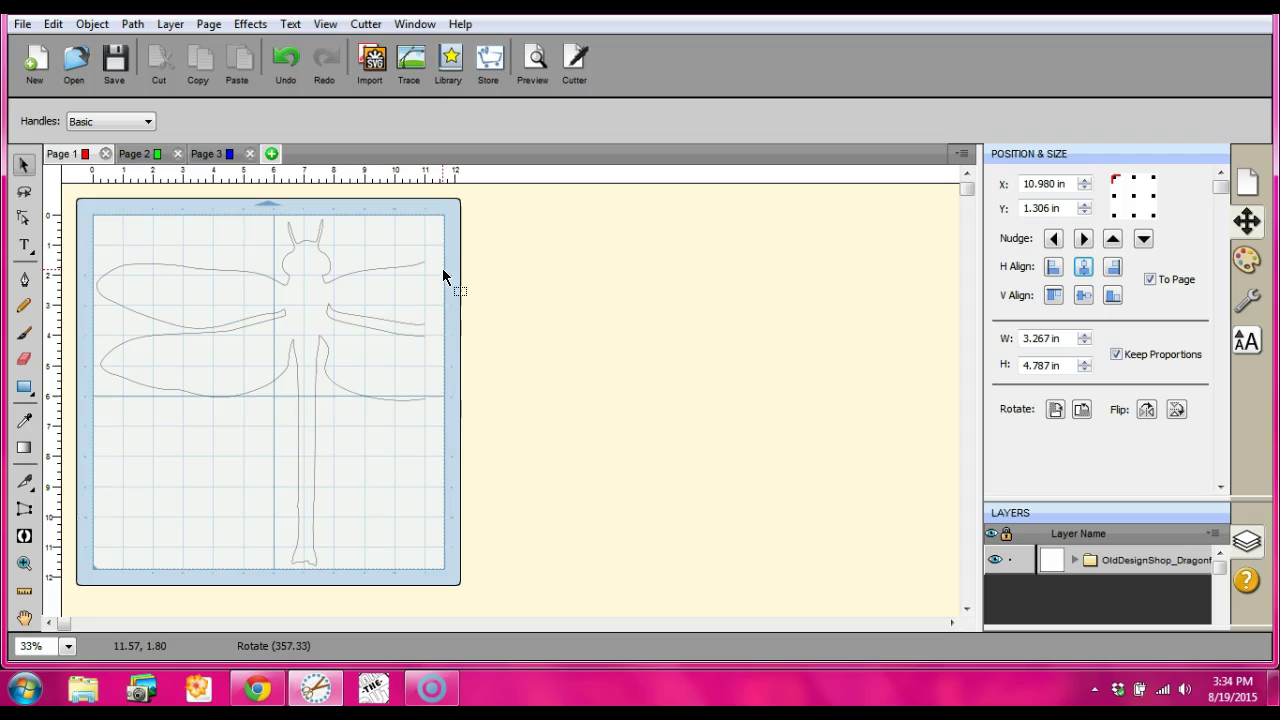
- On Page 2, move the wing tip pieces left onto the mat, to X 8.282 in
mouse_move(443, 276)
mouse_down()
mouse_move(432, 276)
mouse_move(451, 372)
mouse_up()
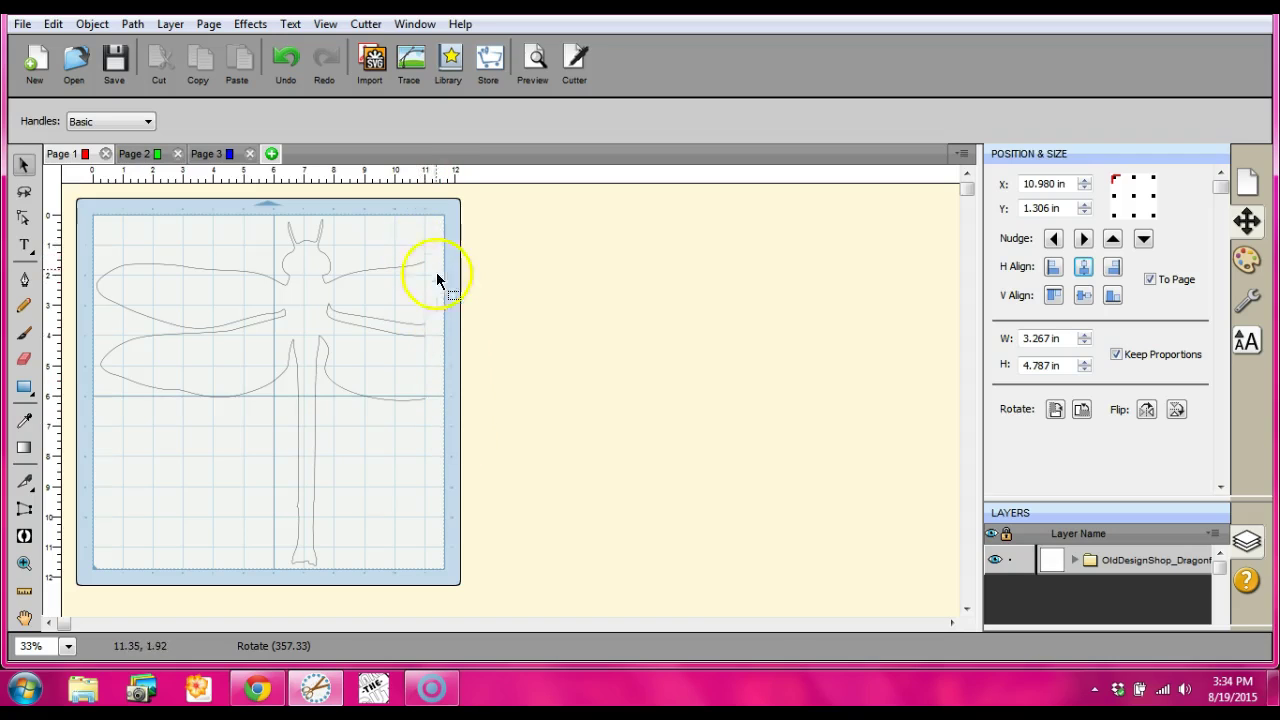
click(155, 154)
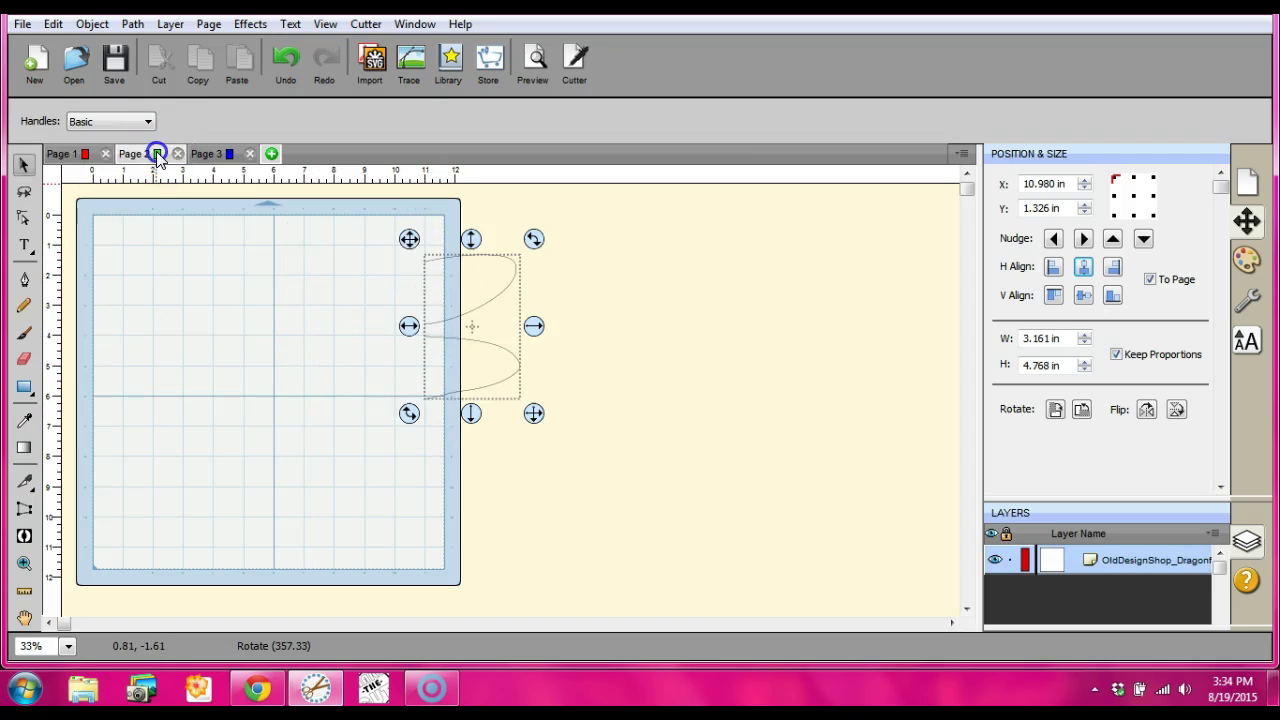
mouse_move(434, 294)
mouse_down()
mouse_move(401, 354)
mouse_move(410, 328)
mouse_up()
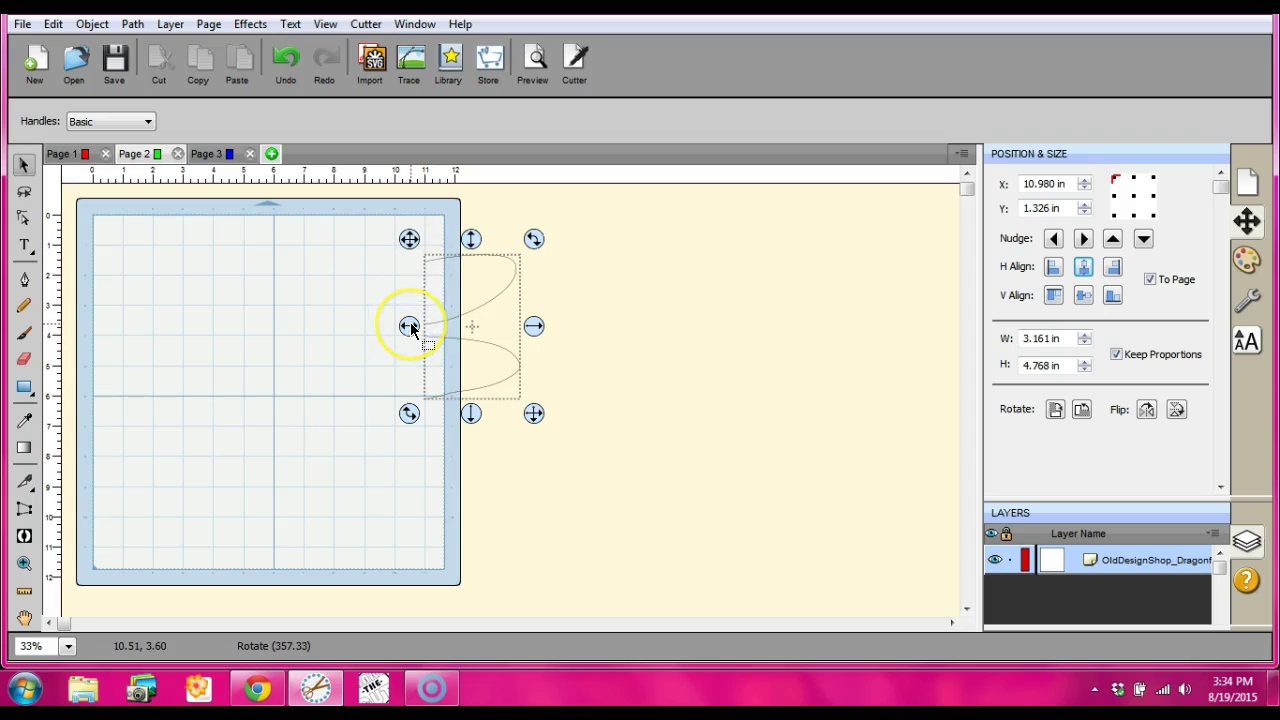
click(410, 325)
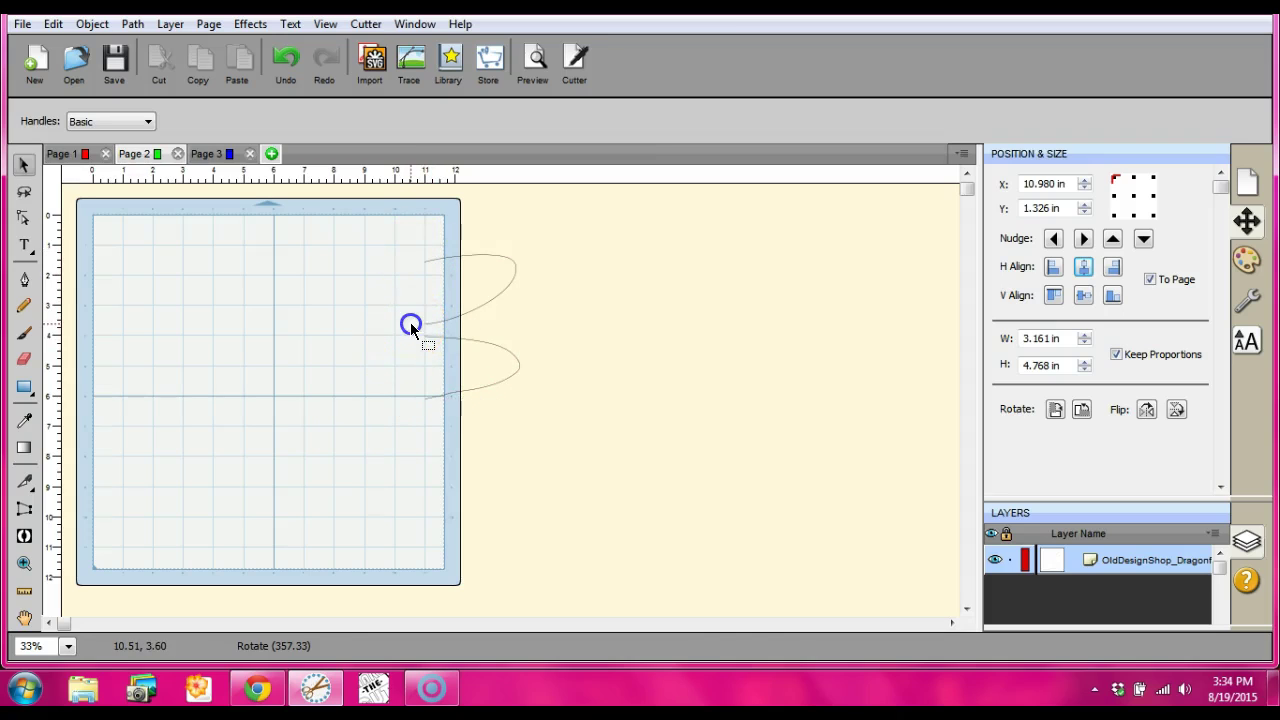
click(410, 323)
drag(410, 323, 396, 324)
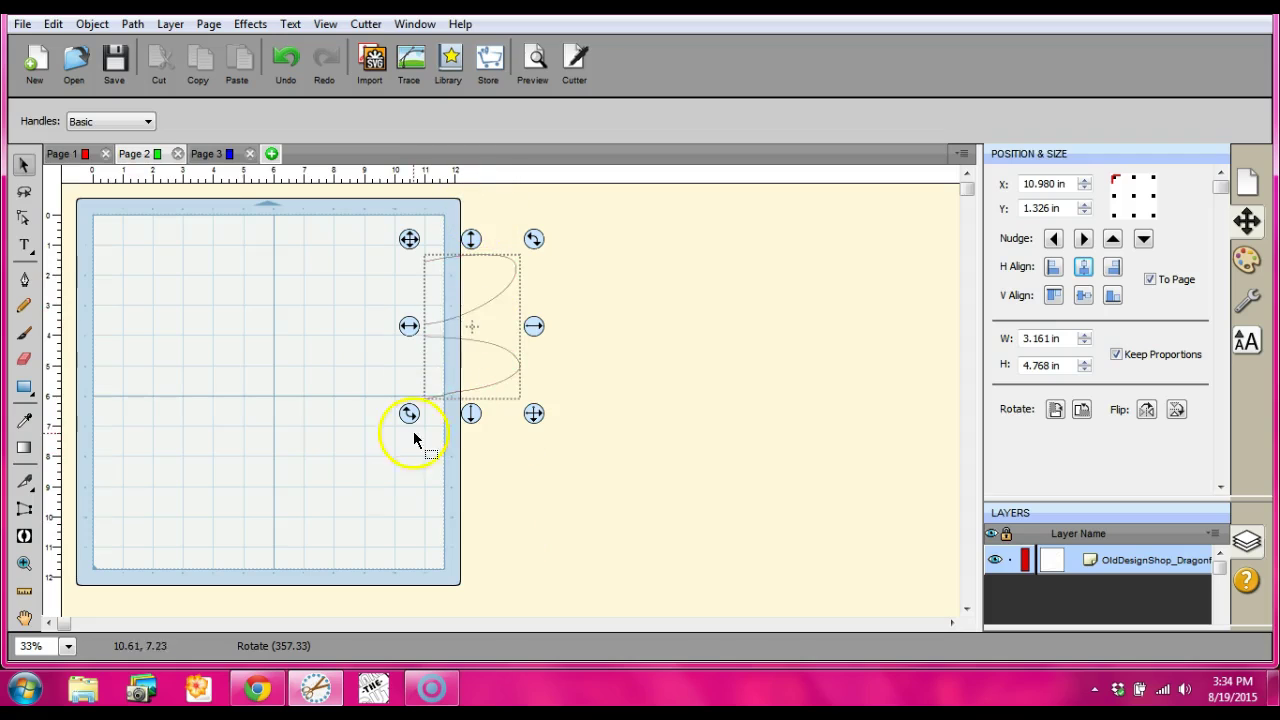
click(413, 328)
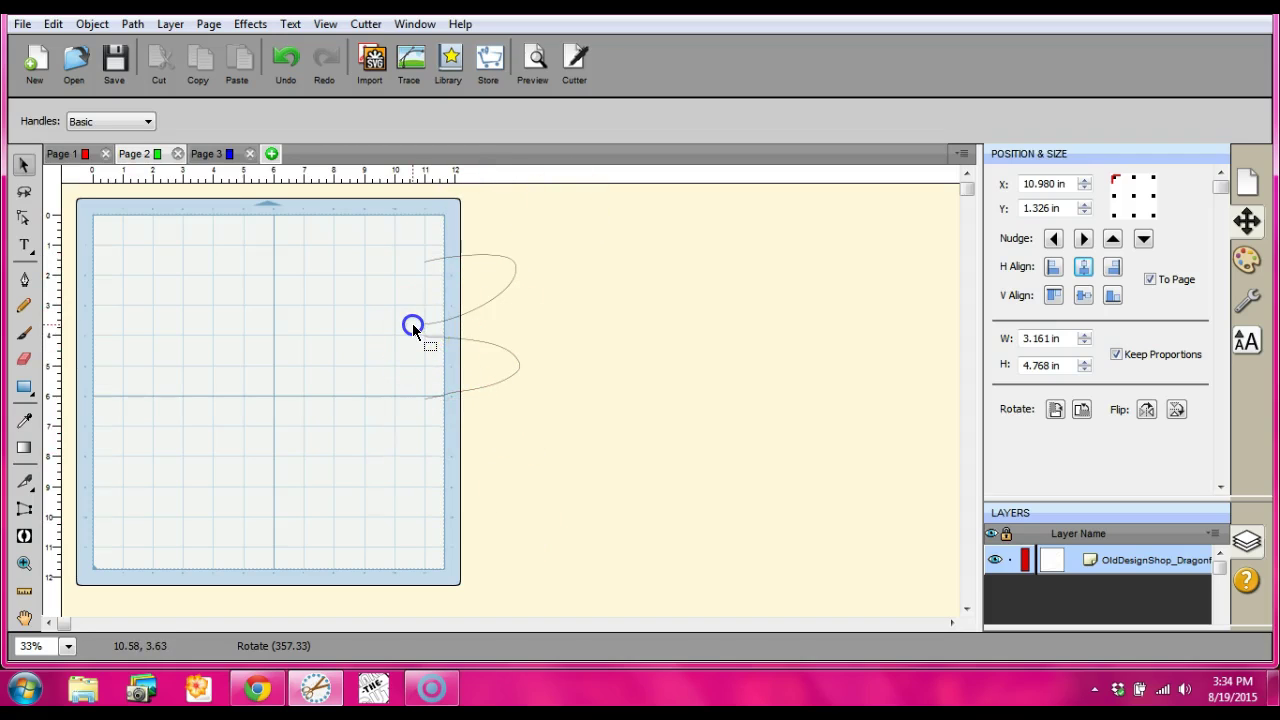
drag(413, 328, 332, 326)
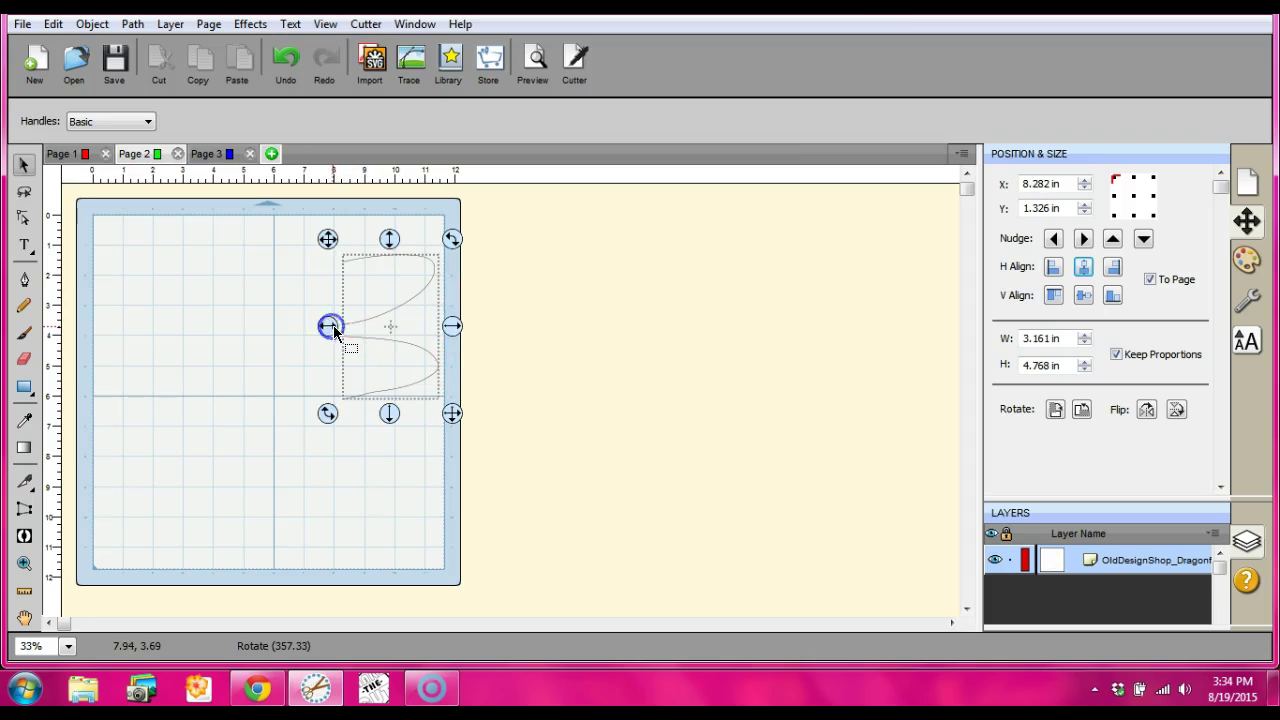
click(344, 480)
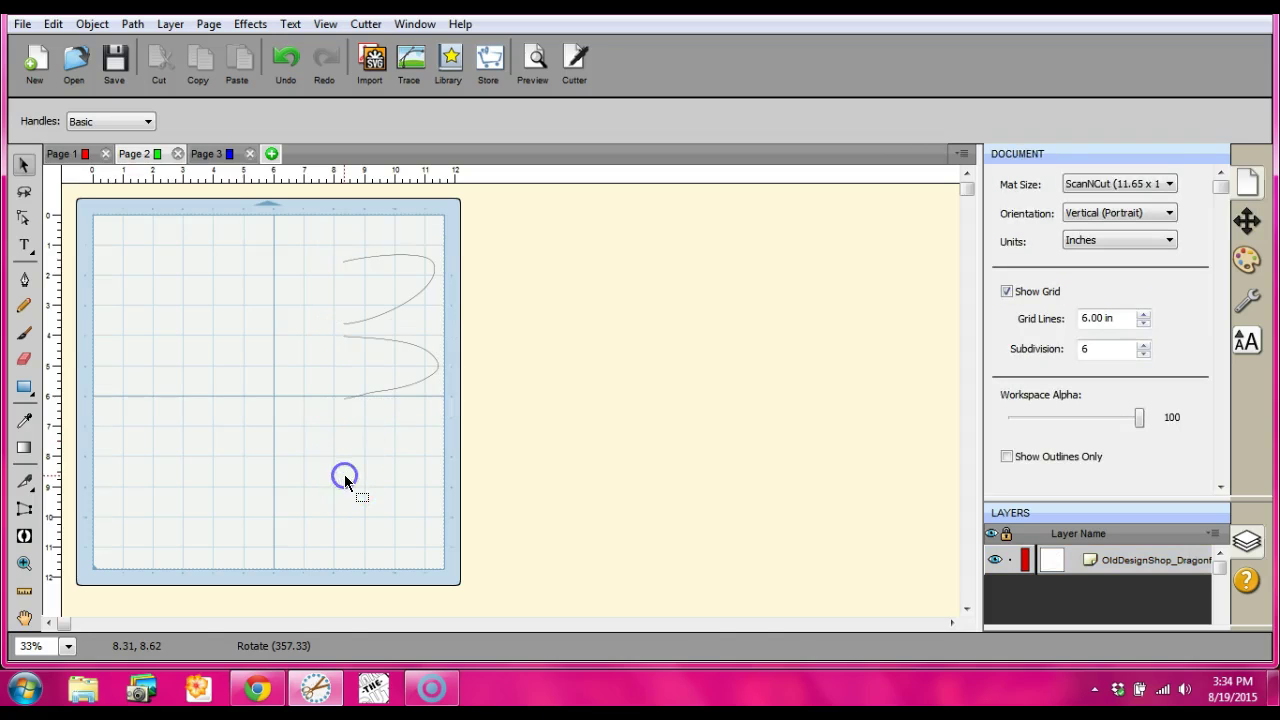
- On Page 3, raise the caption text and stretch it taller and wider, well past the mat's right edge
click(83, 157)
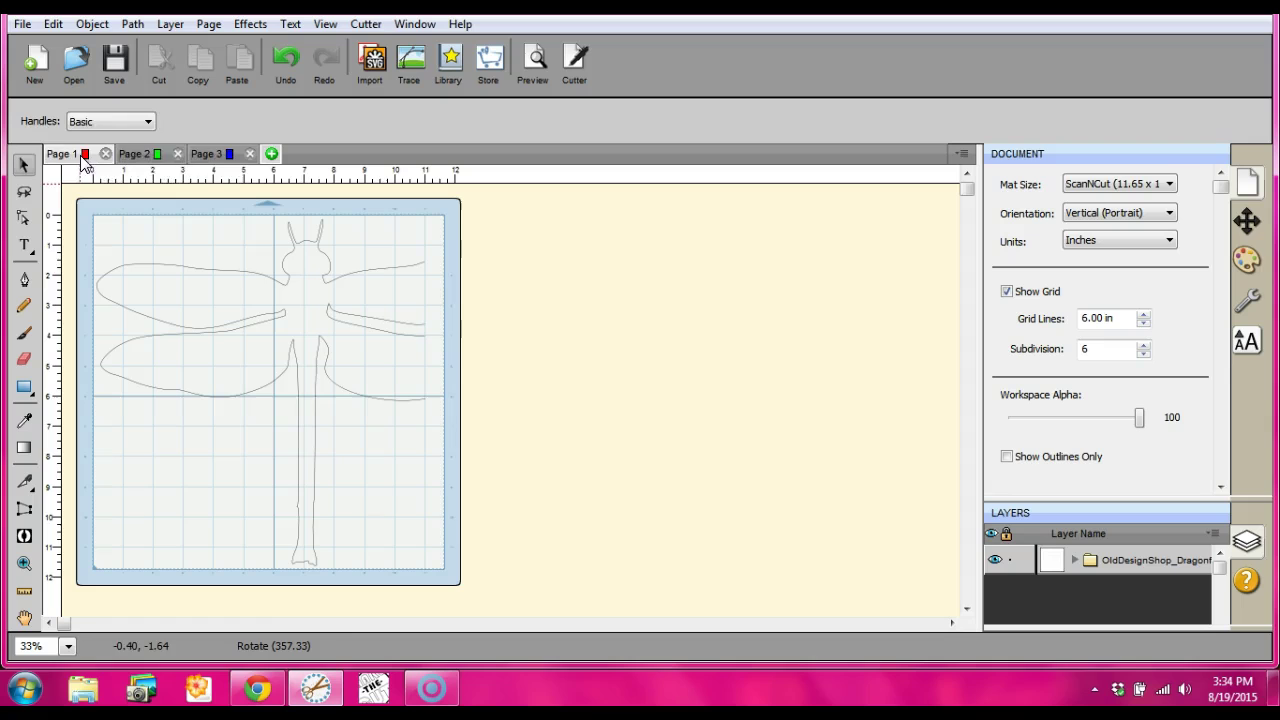
click(208, 156)
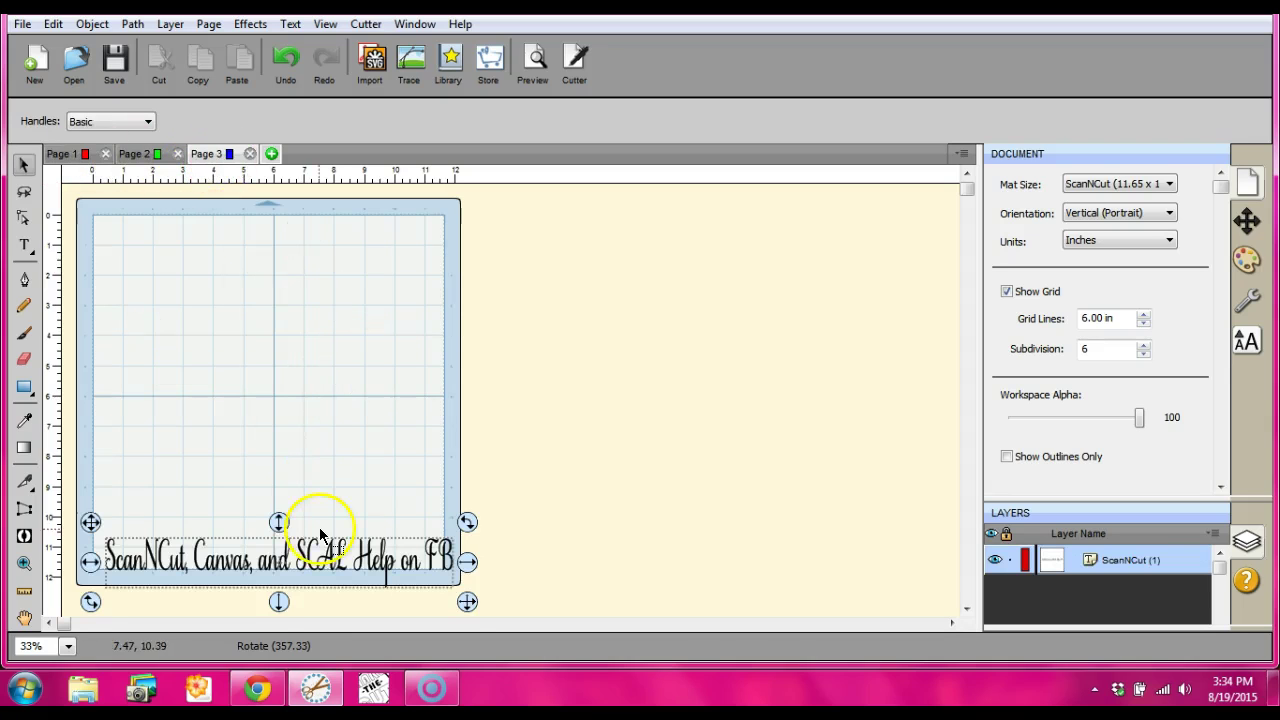
click(276, 532)
drag(276, 532, 267, 310)
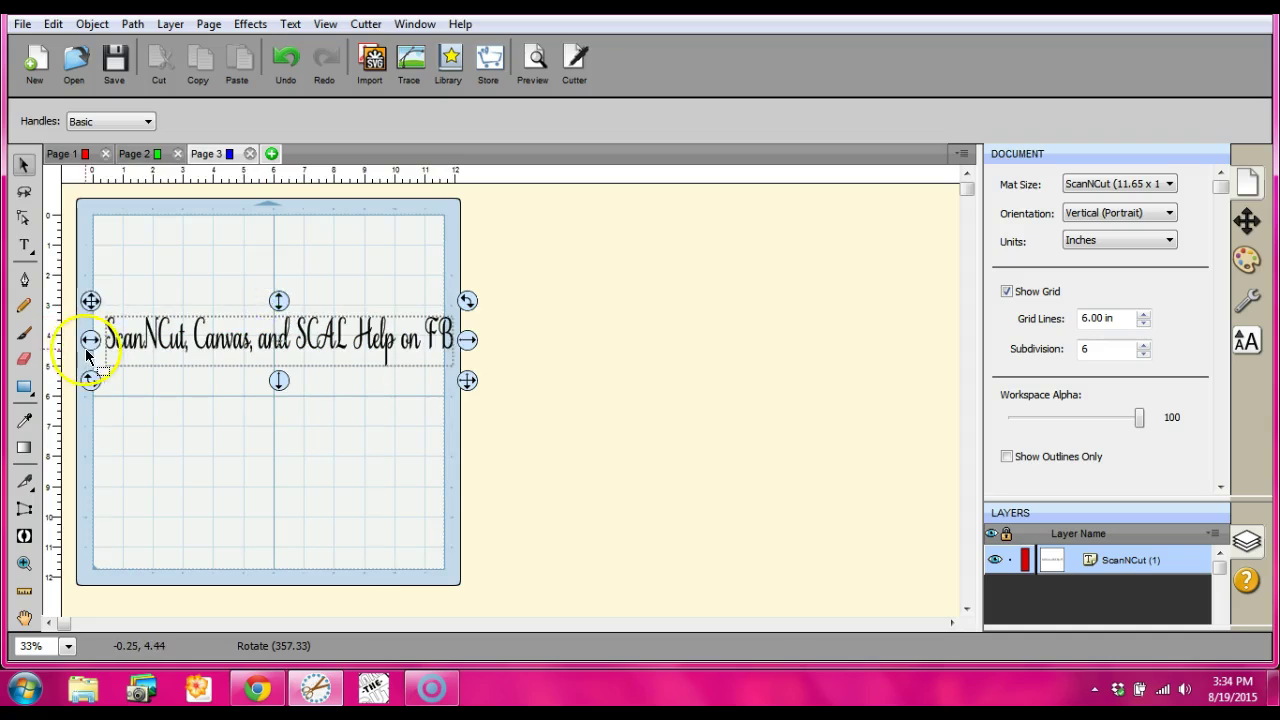
drag(88, 341, 79, 341)
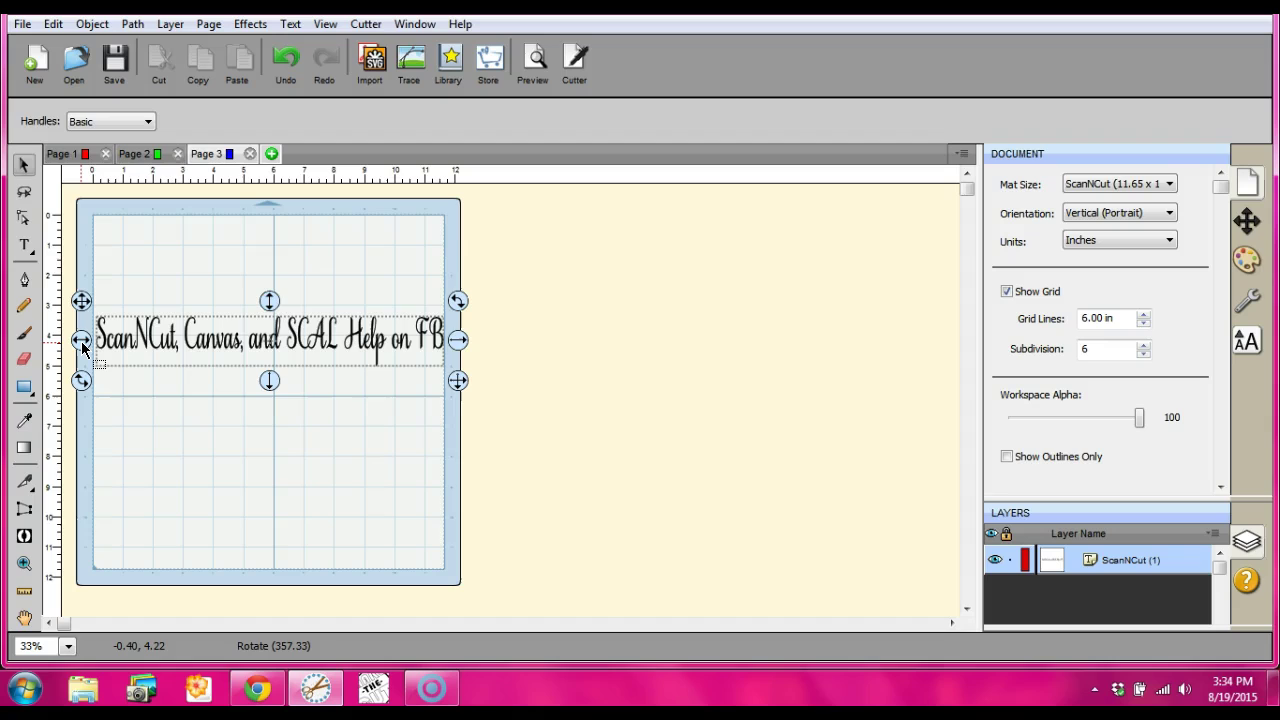
drag(81, 341, 81, 341)
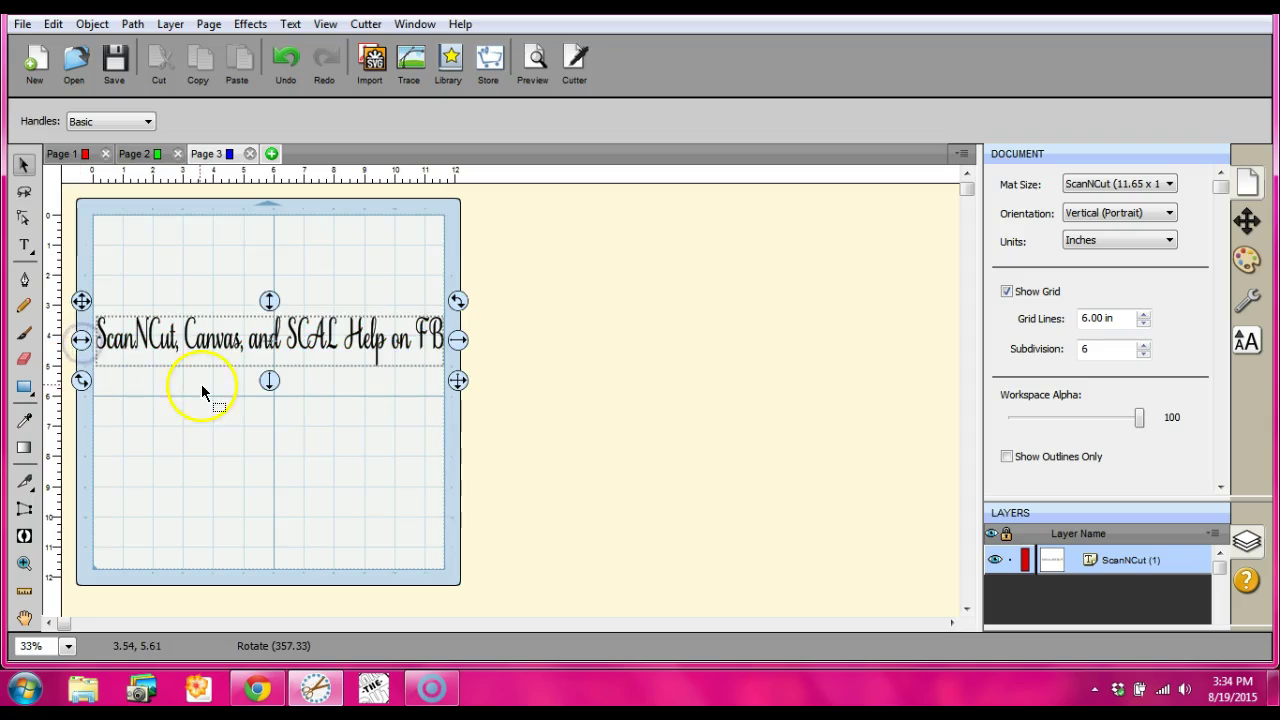
drag(269, 381, 269, 478)
drag(458, 388, 709, 400)
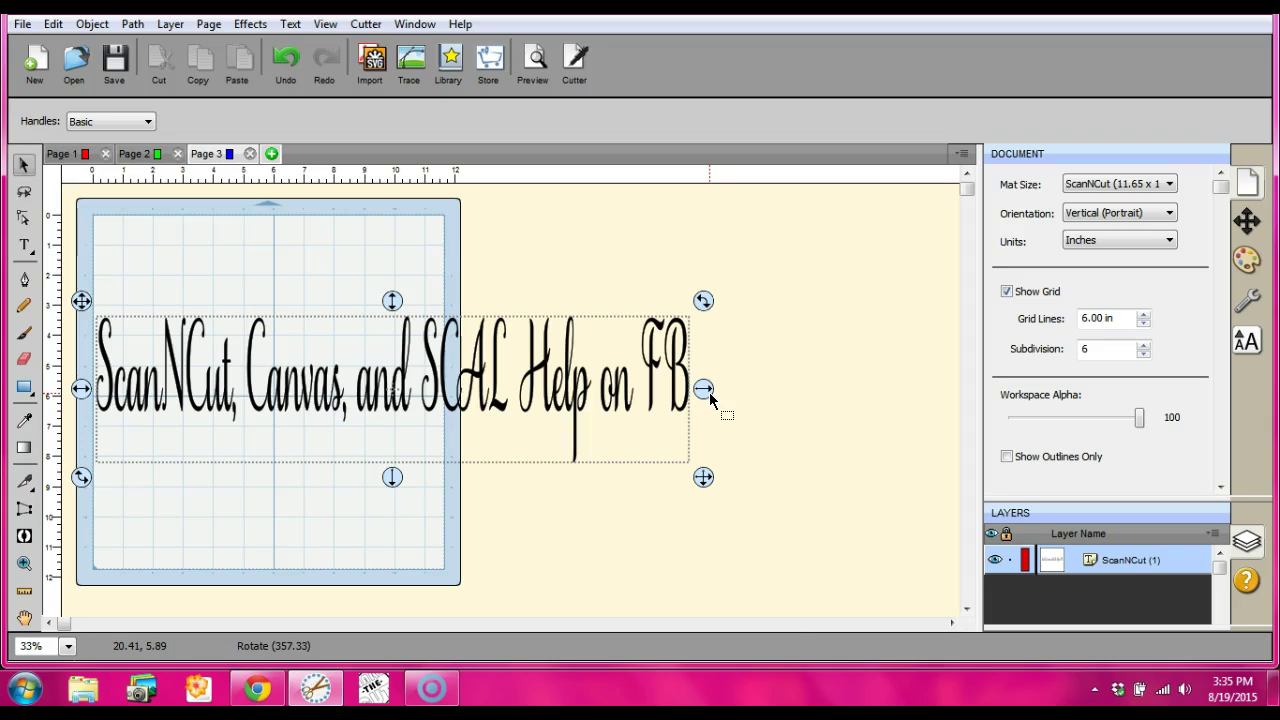
drag(705, 393, 754, 388)
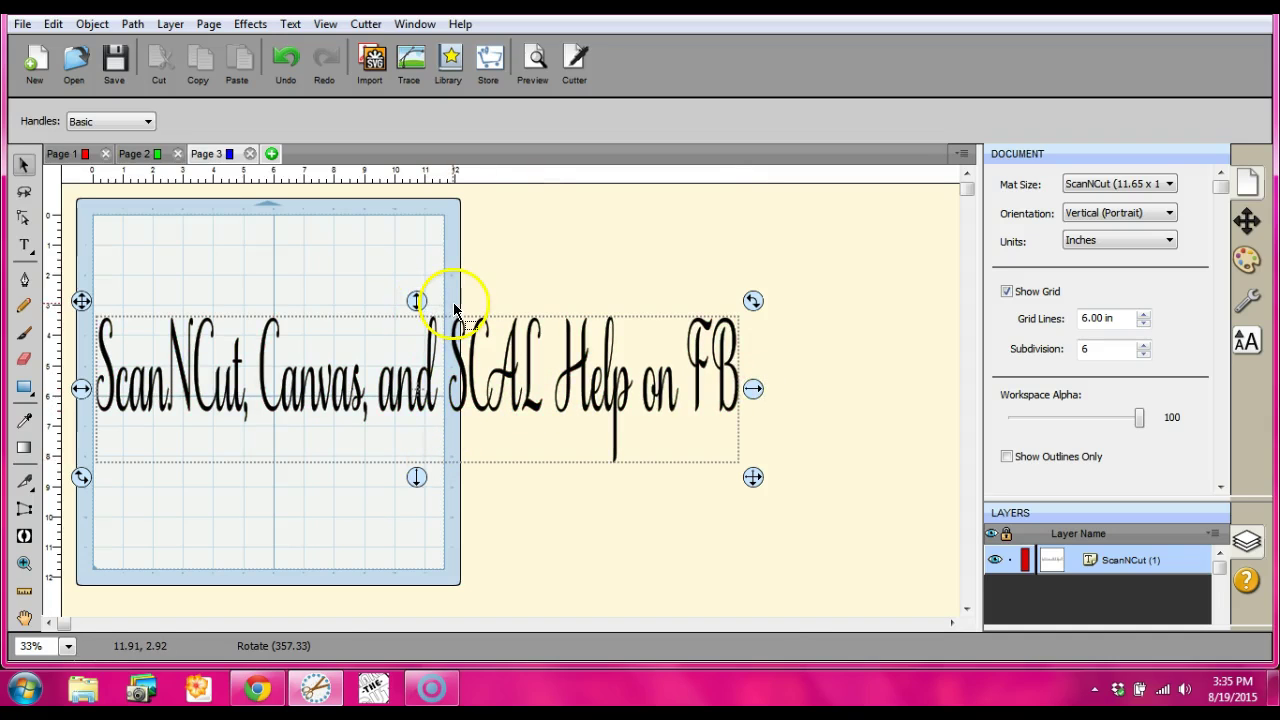
- Ungroup the long caption text into separate letters
click(92, 24)
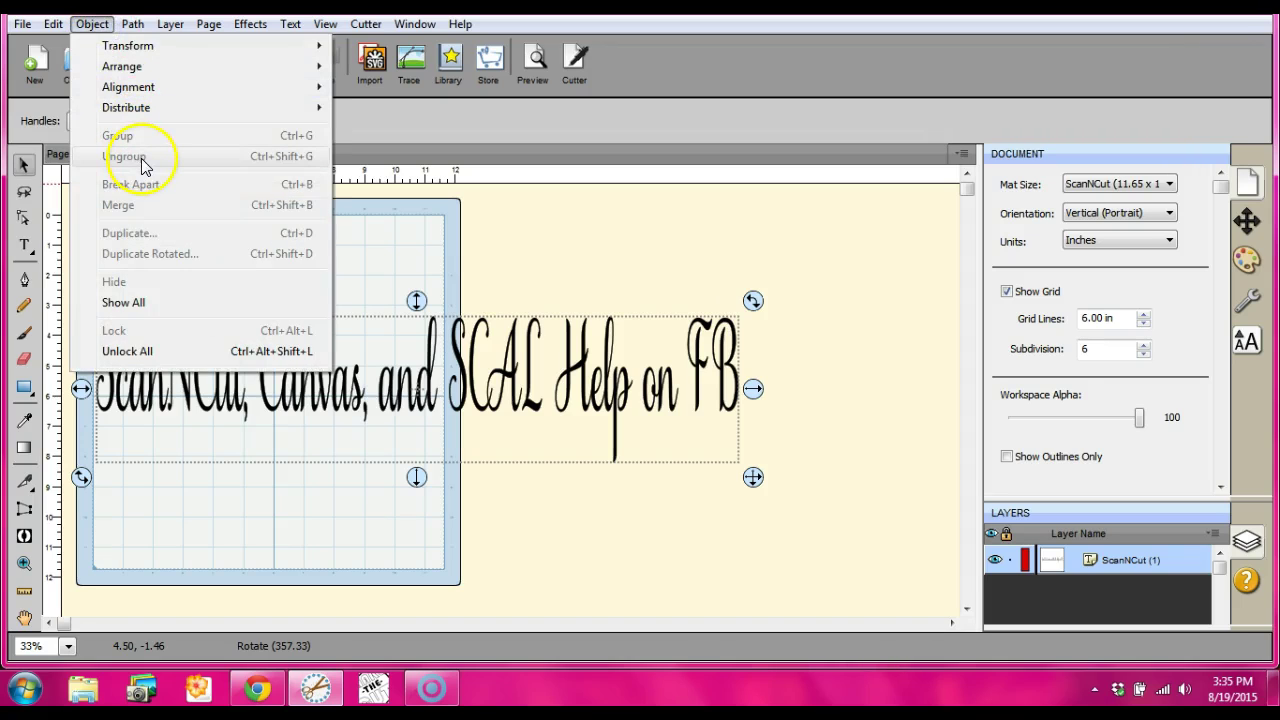
click(371, 200)
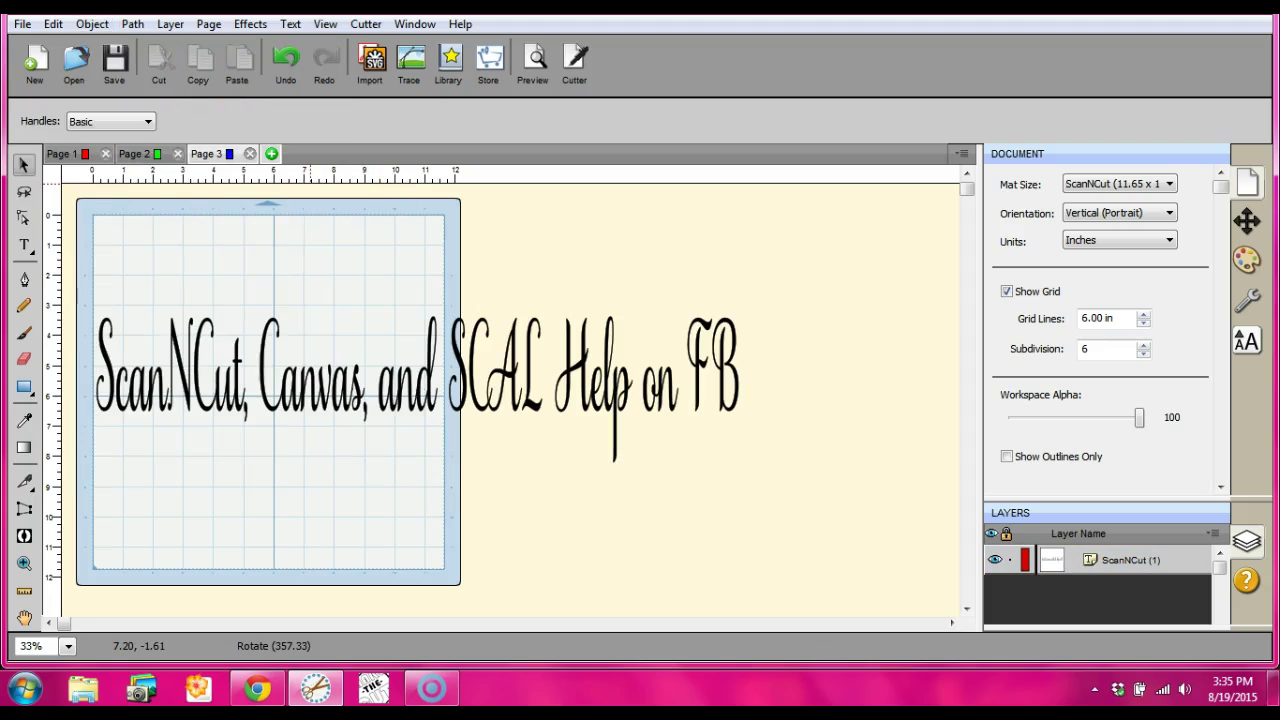
click(92, 24)
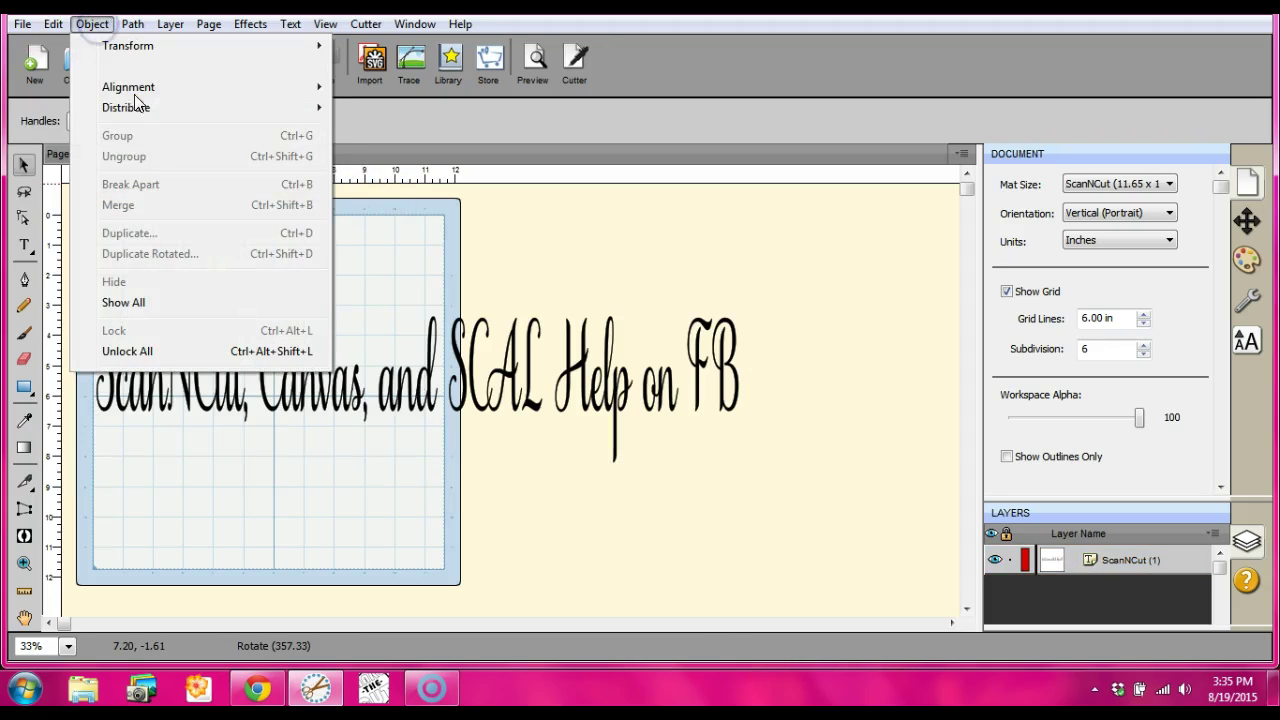
click(350, 318)
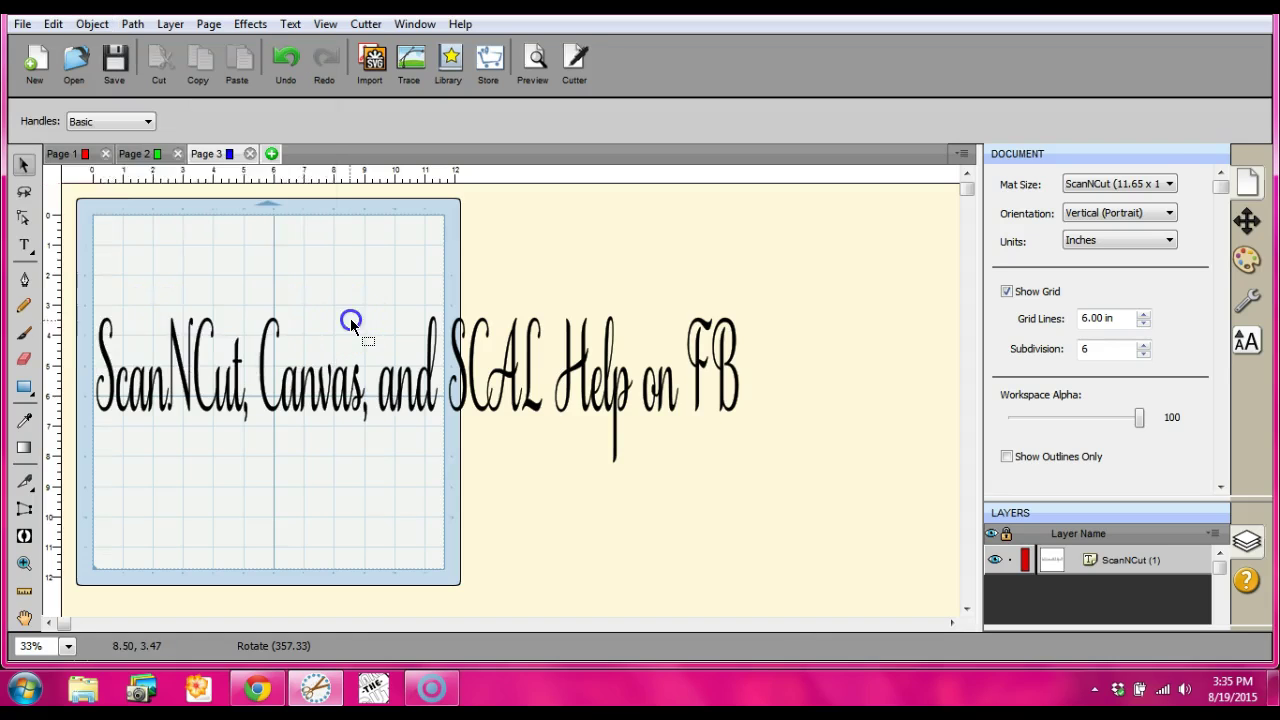
click(106, 356)
click(92, 24)
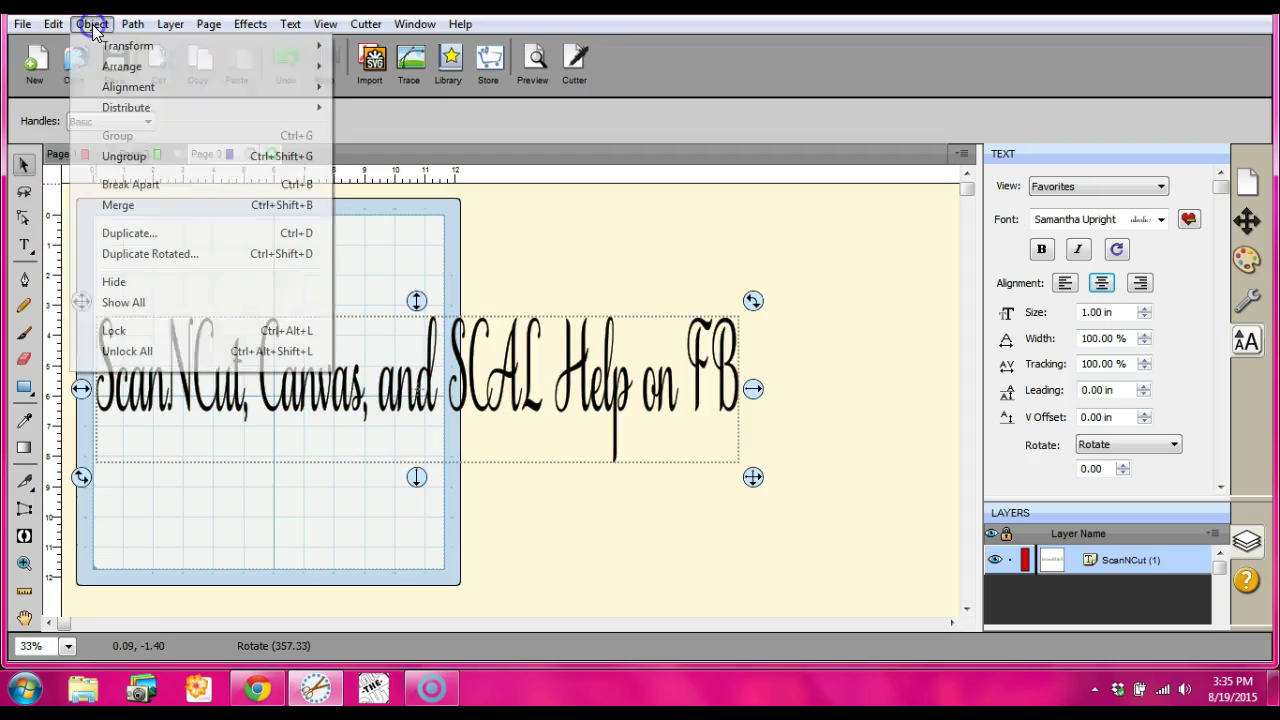
click(120, 157)
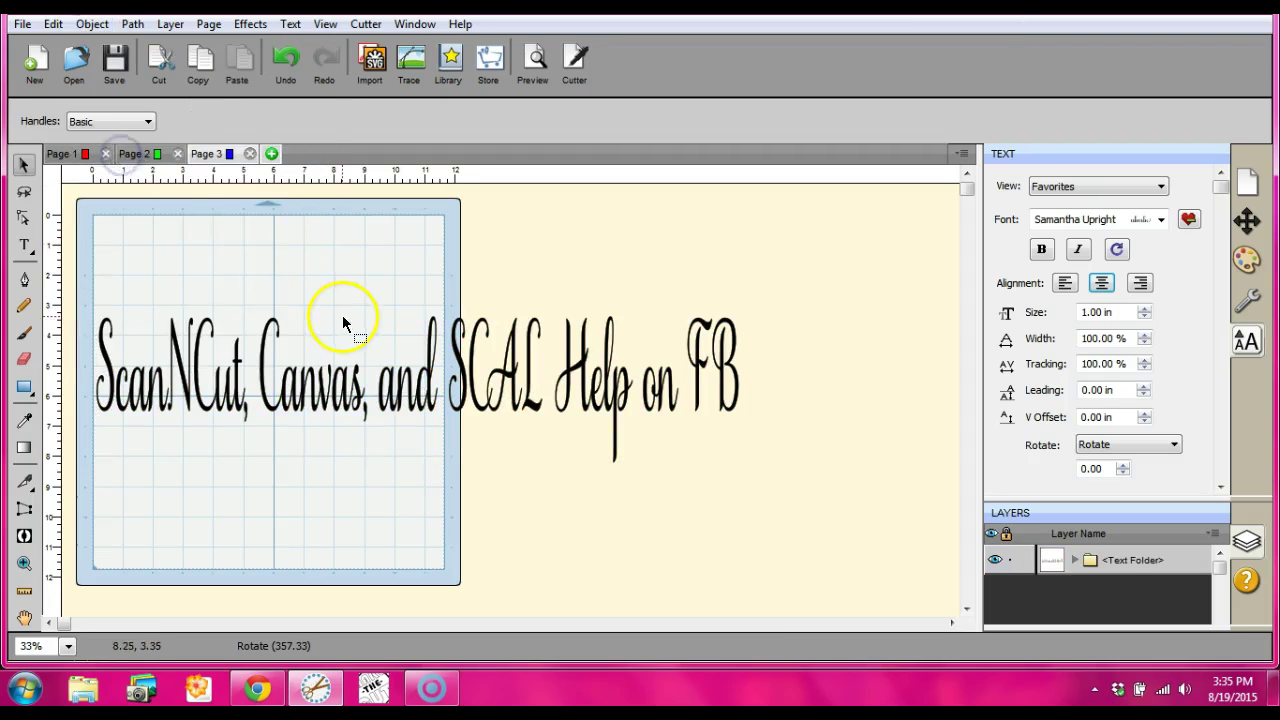
- Select the 'SCAL Help on FB' letters and add a new Page 4
drag(441, 286, 803, 528)
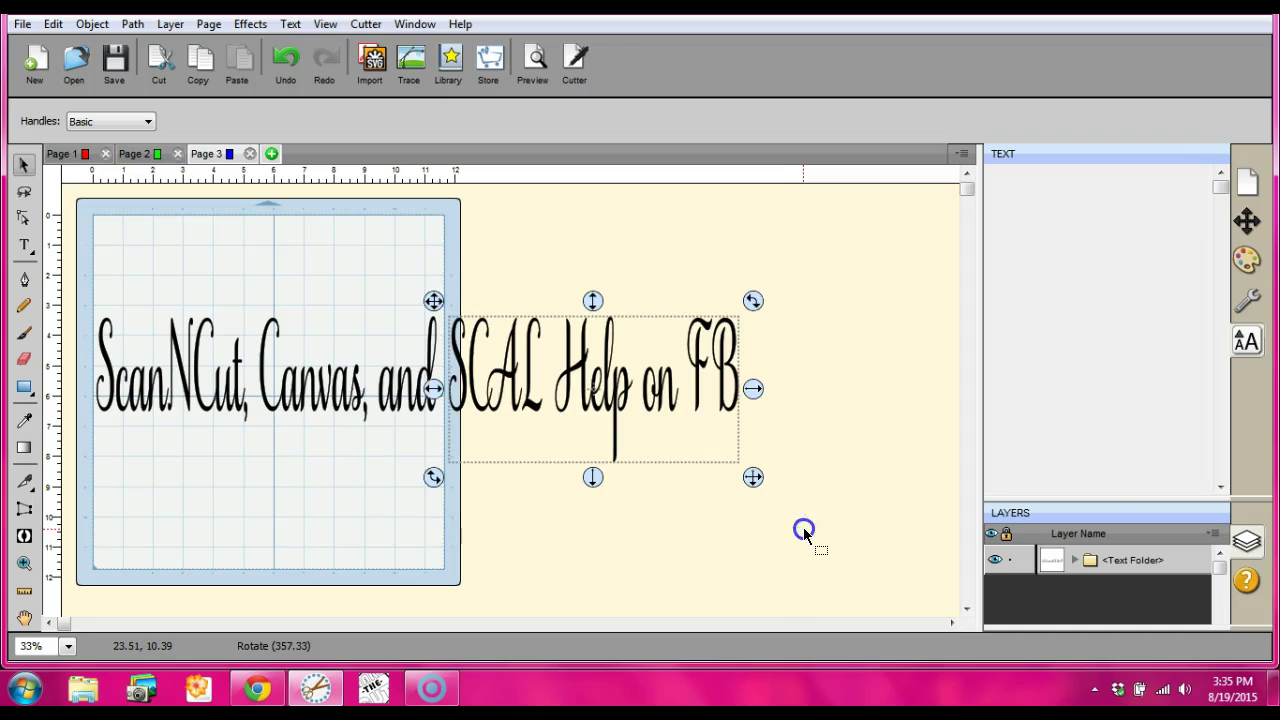
click(271, 153)
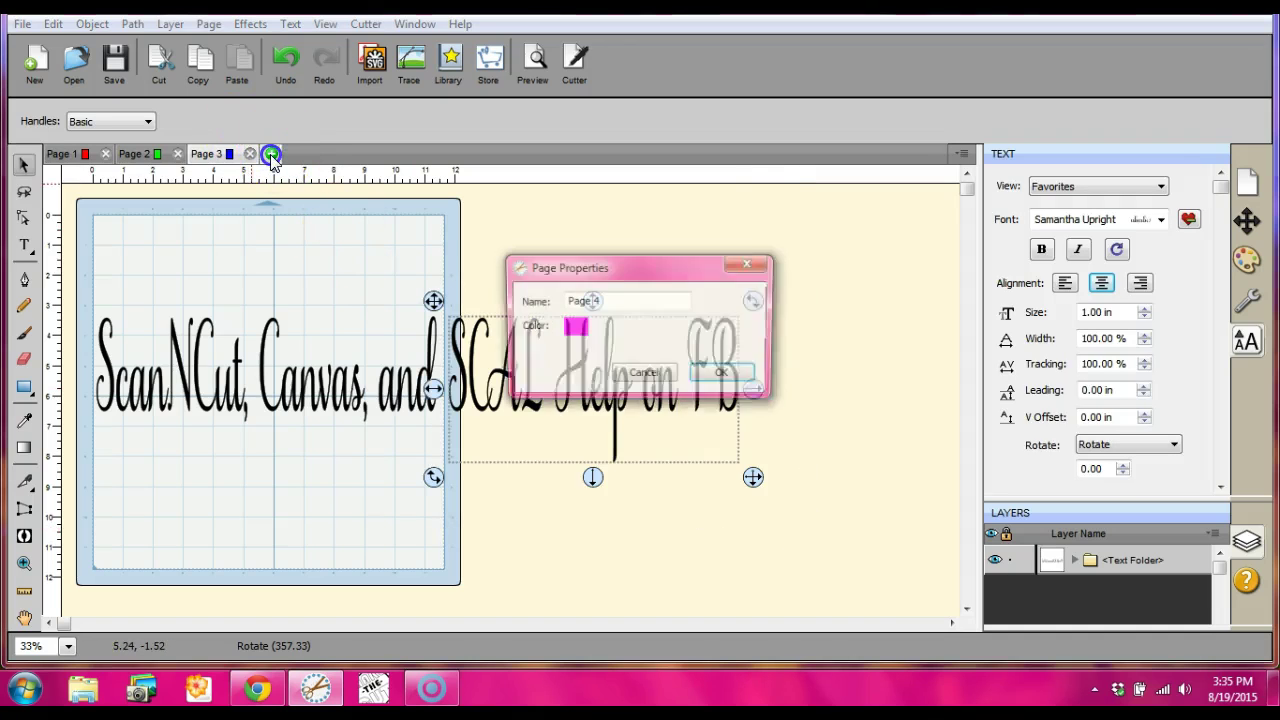
click(723, 375)
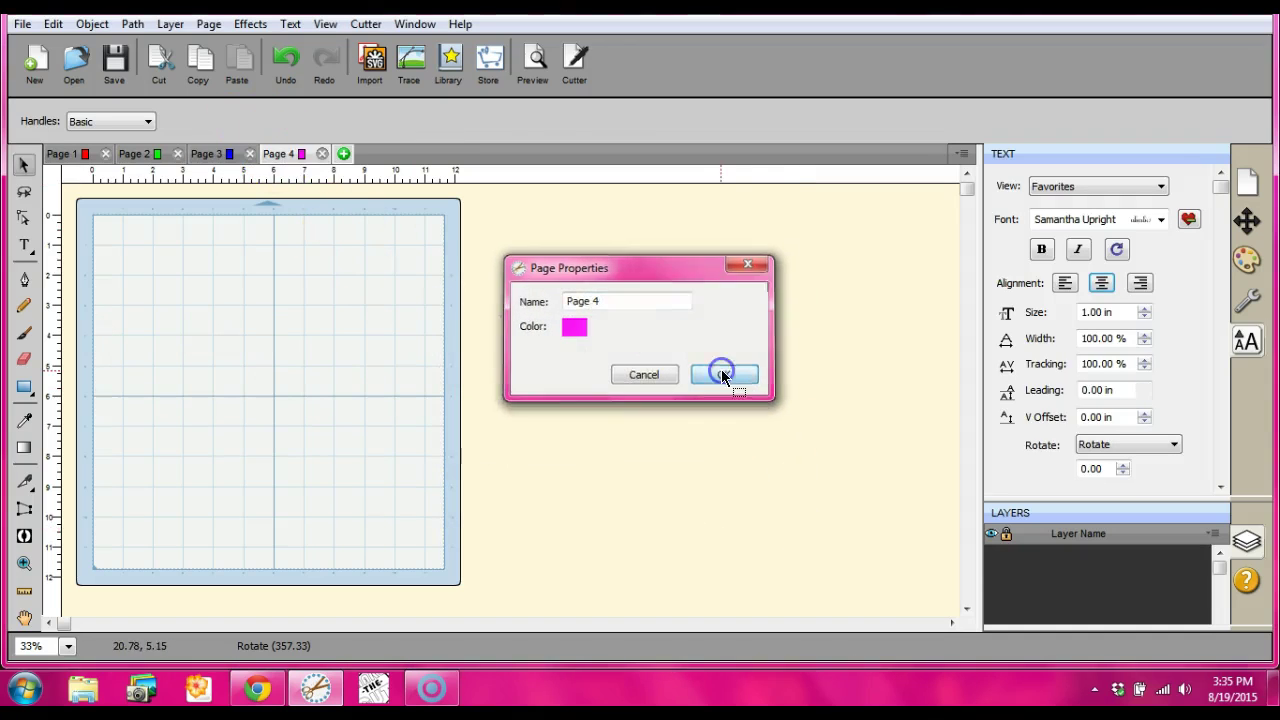
- Send the 'SCAL Help on FB' letters from Page 3 to Page 4
click(222, 158)
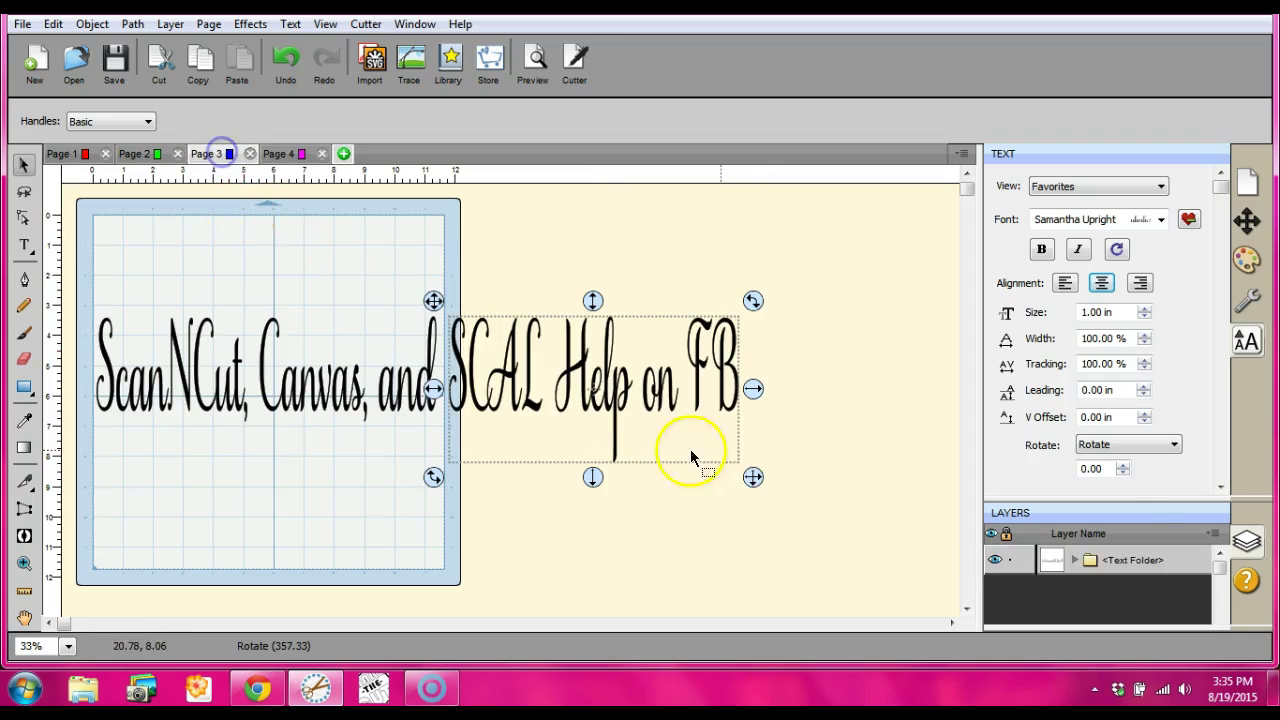
click(1213, 537)
click(1199, 486)
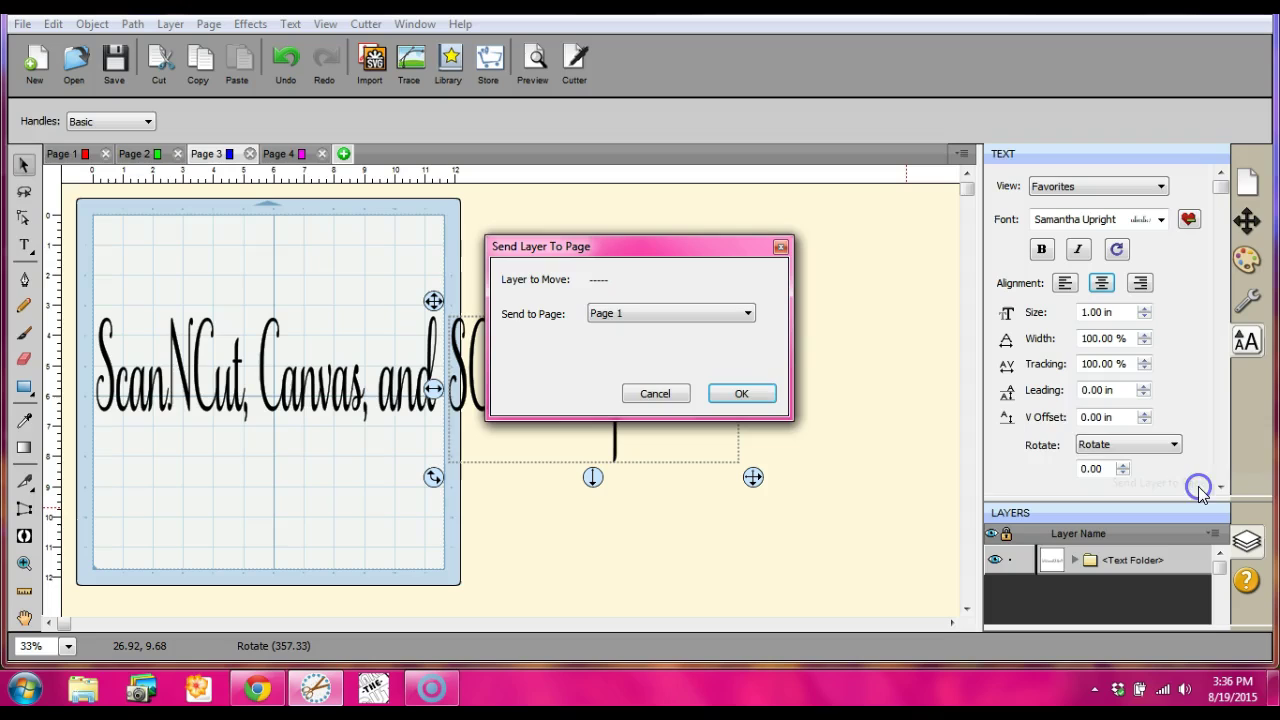
click(747, 316)
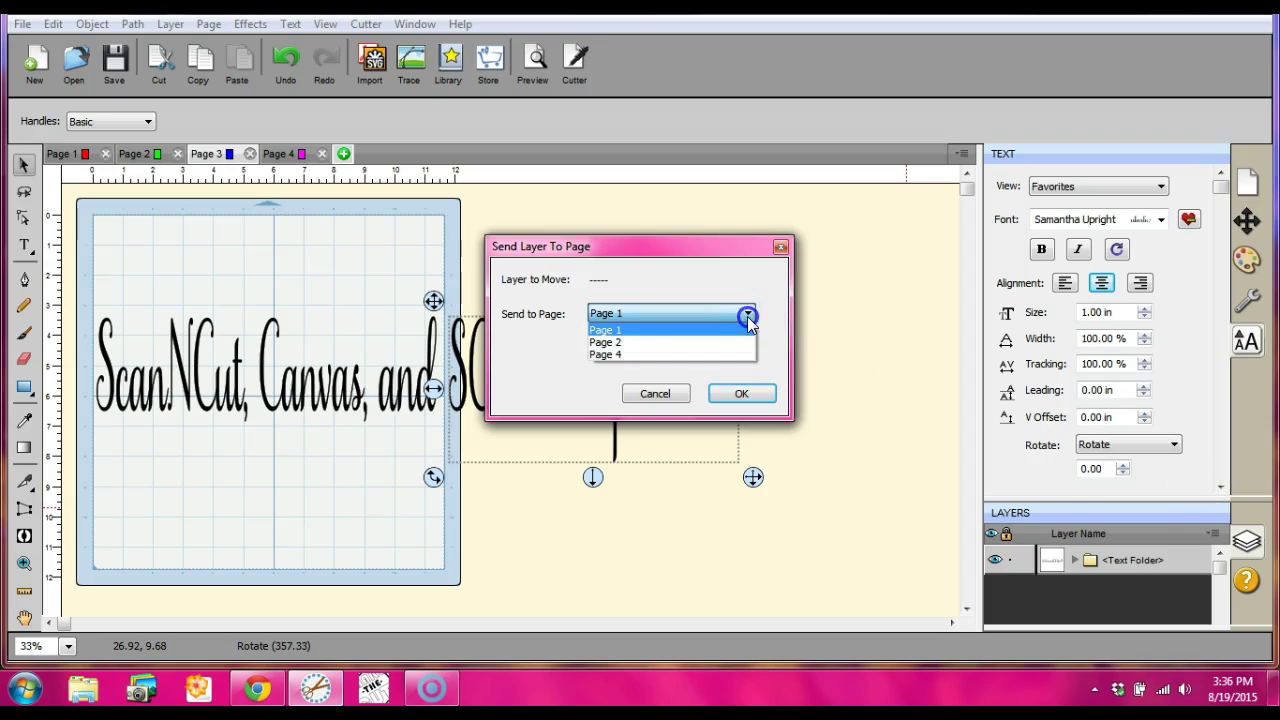
click(744, 360)
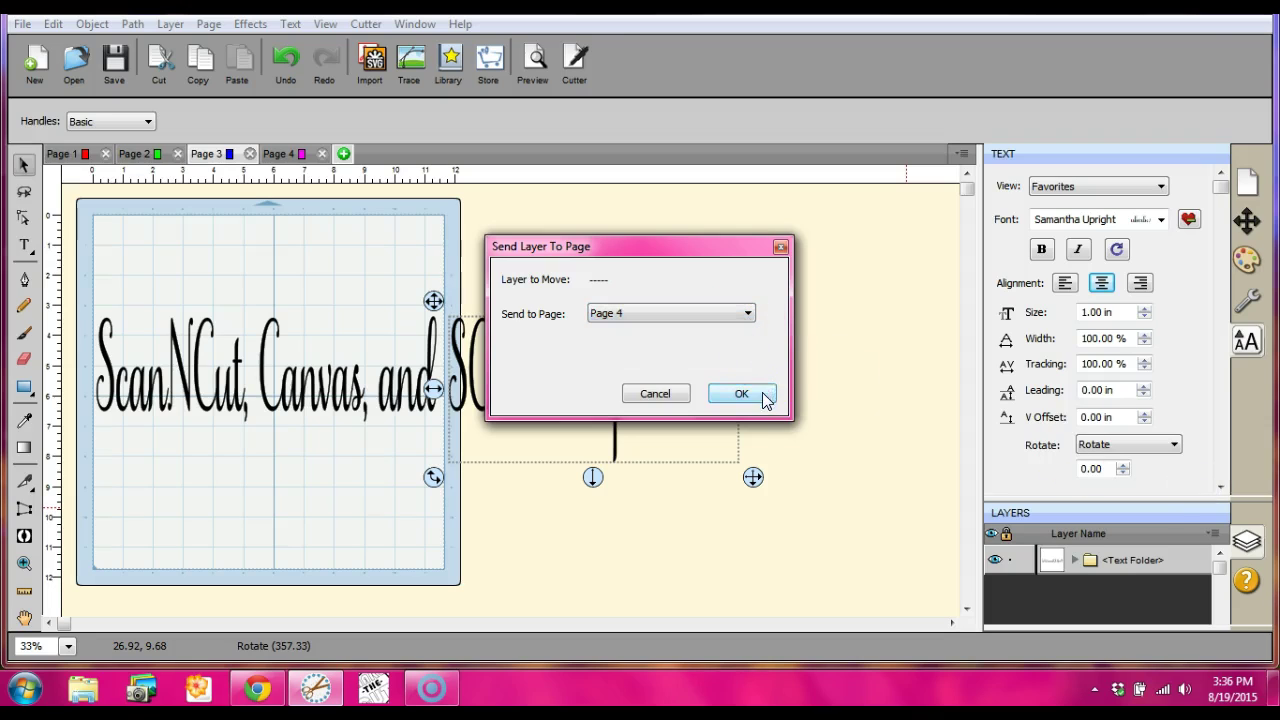
click(762, 393)
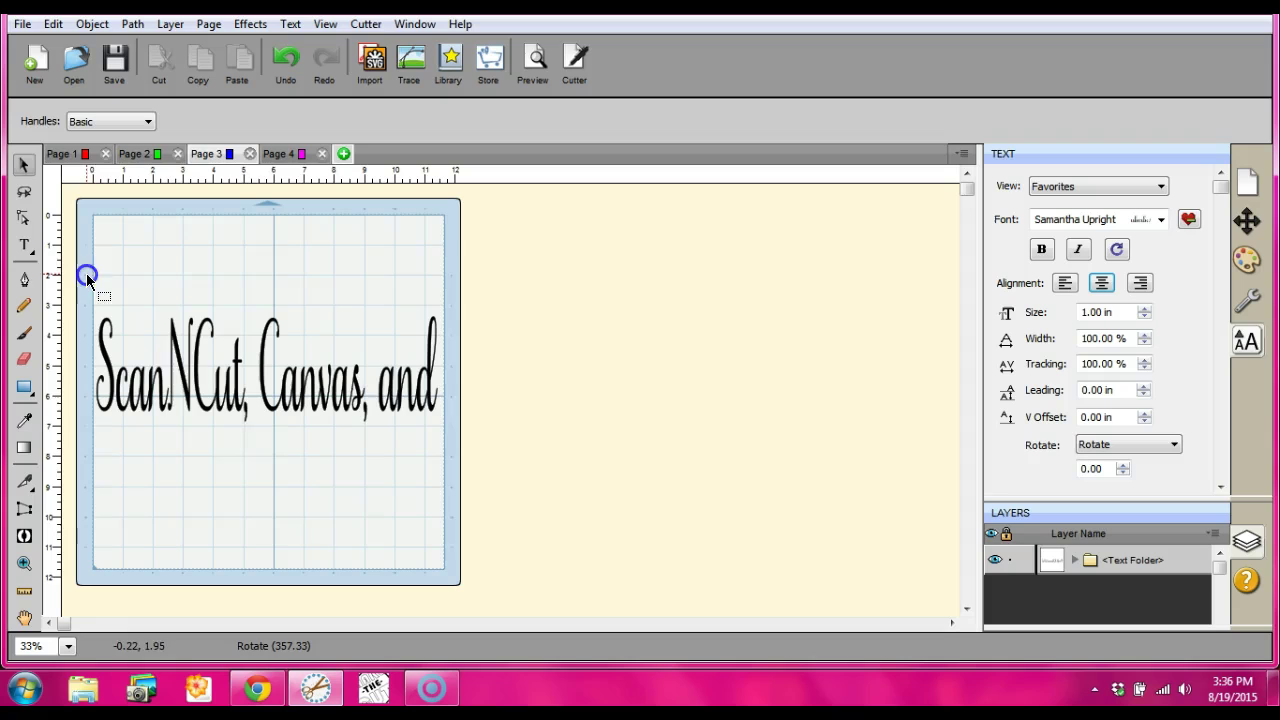
- Group the remaining 'ScanNCut, Canvas, and' letters on Page 3
drag(86, 273, 467, 515)
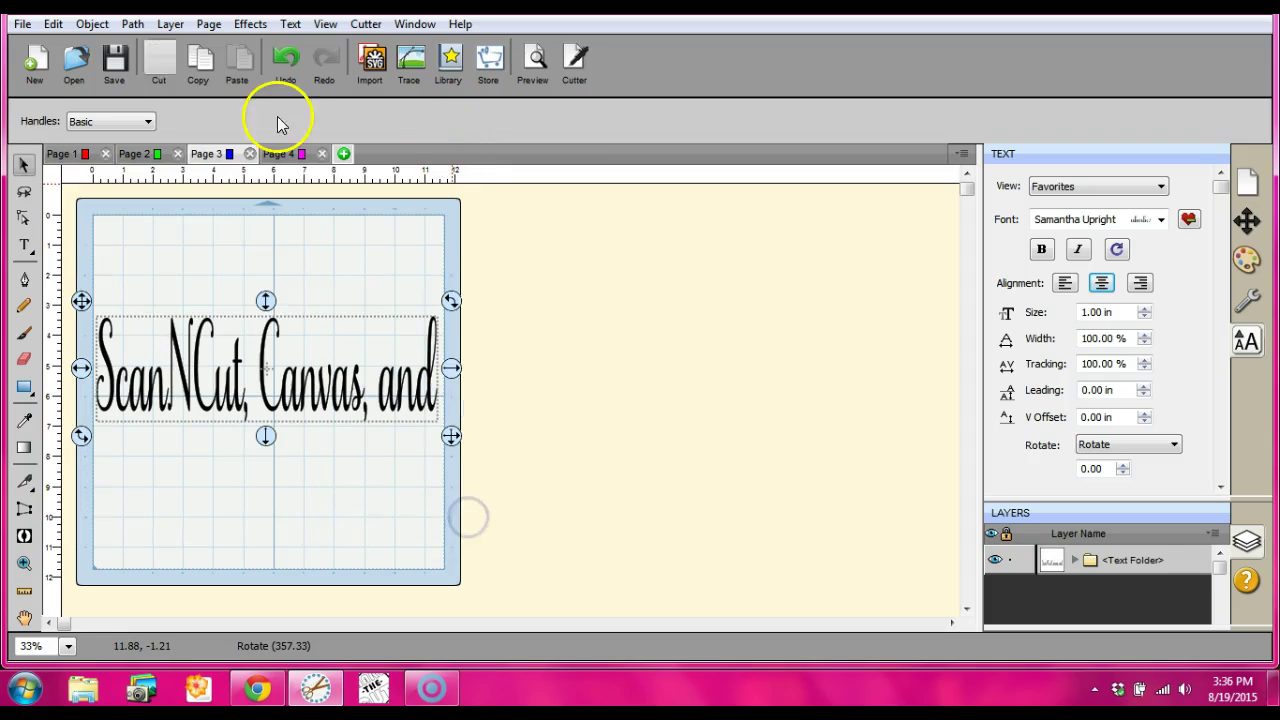
click(91, 24)
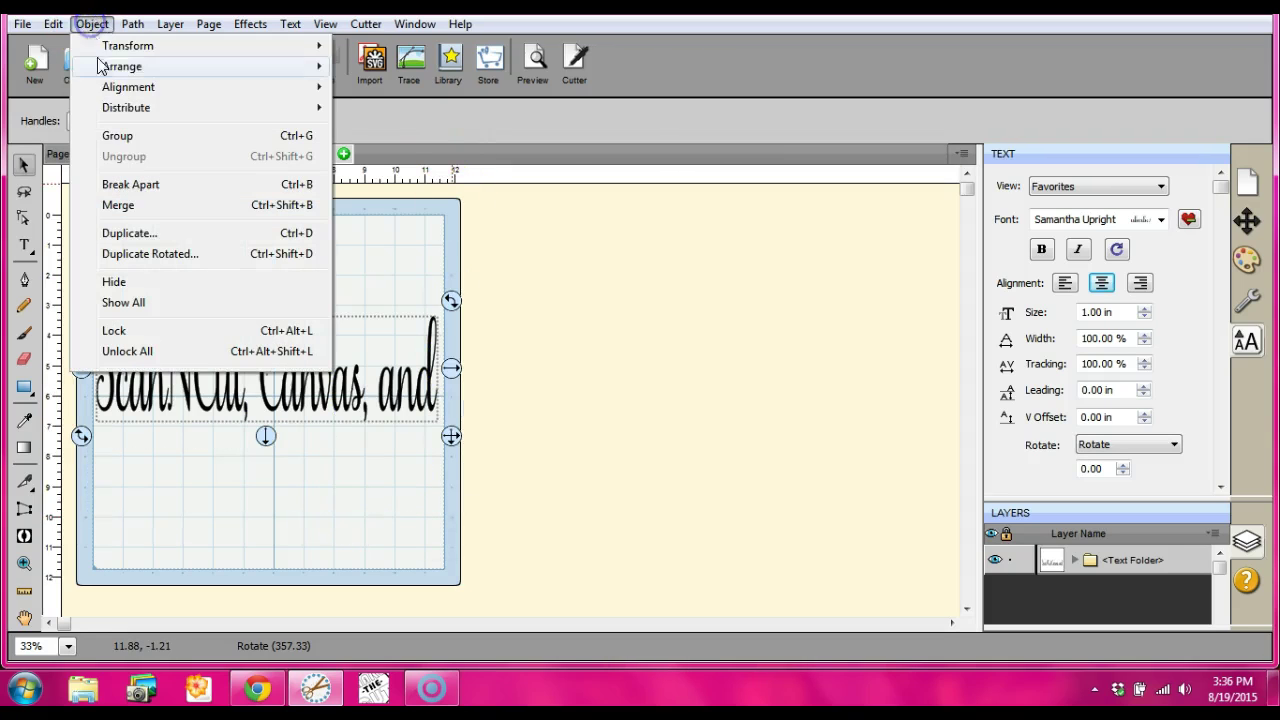
click(120, 134)
- On Page 4, move 'SCAL Help on FB' onto the mat and group it
click(293, 154)
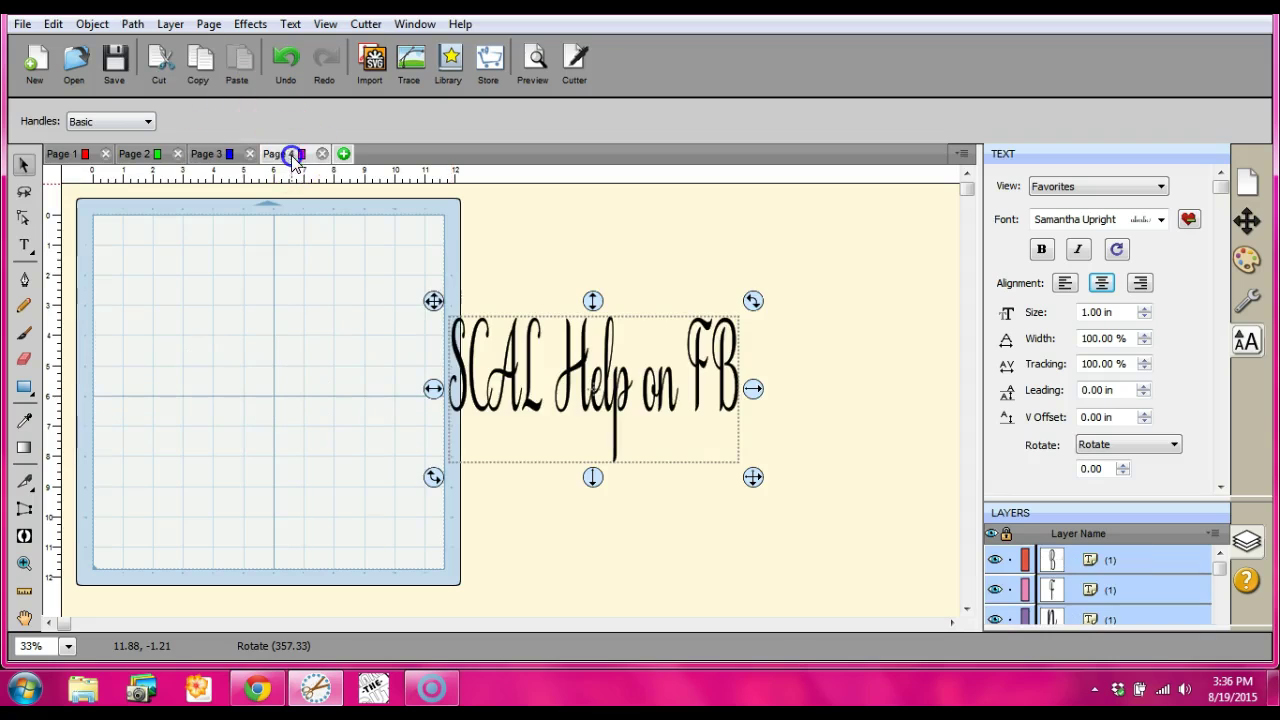
drag(440, 395, 94, 373)
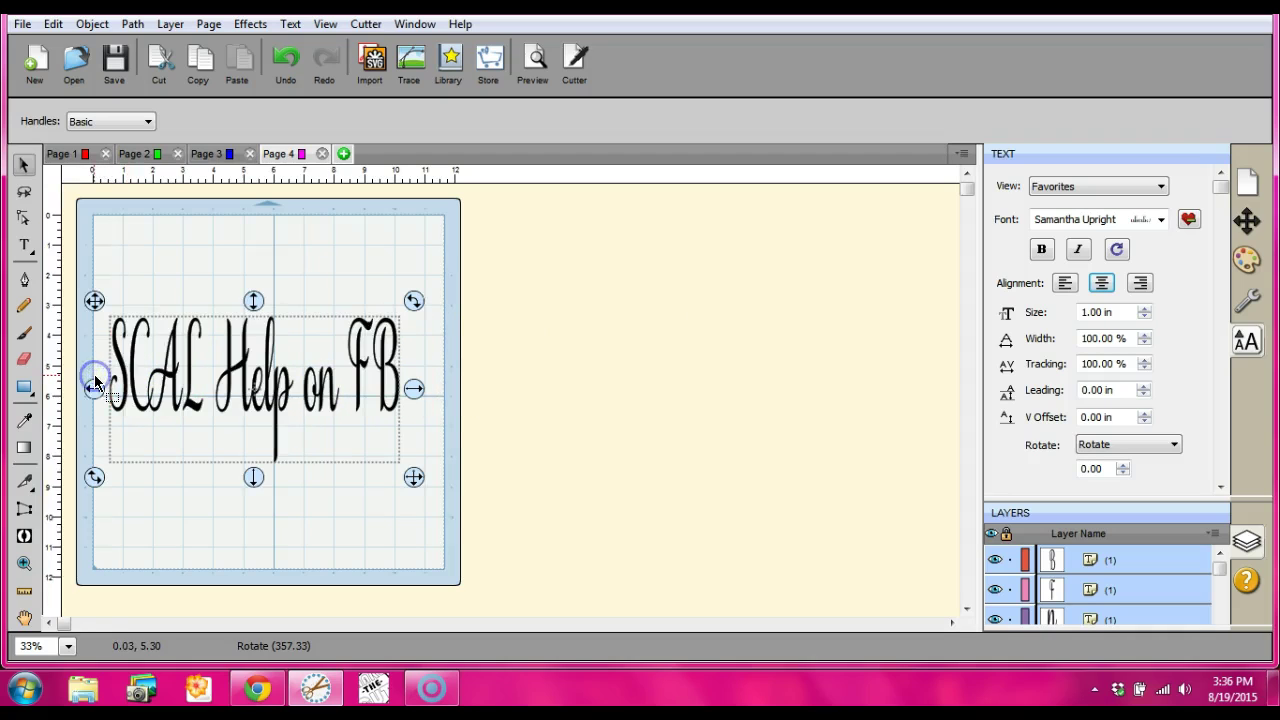
click(93, 25)
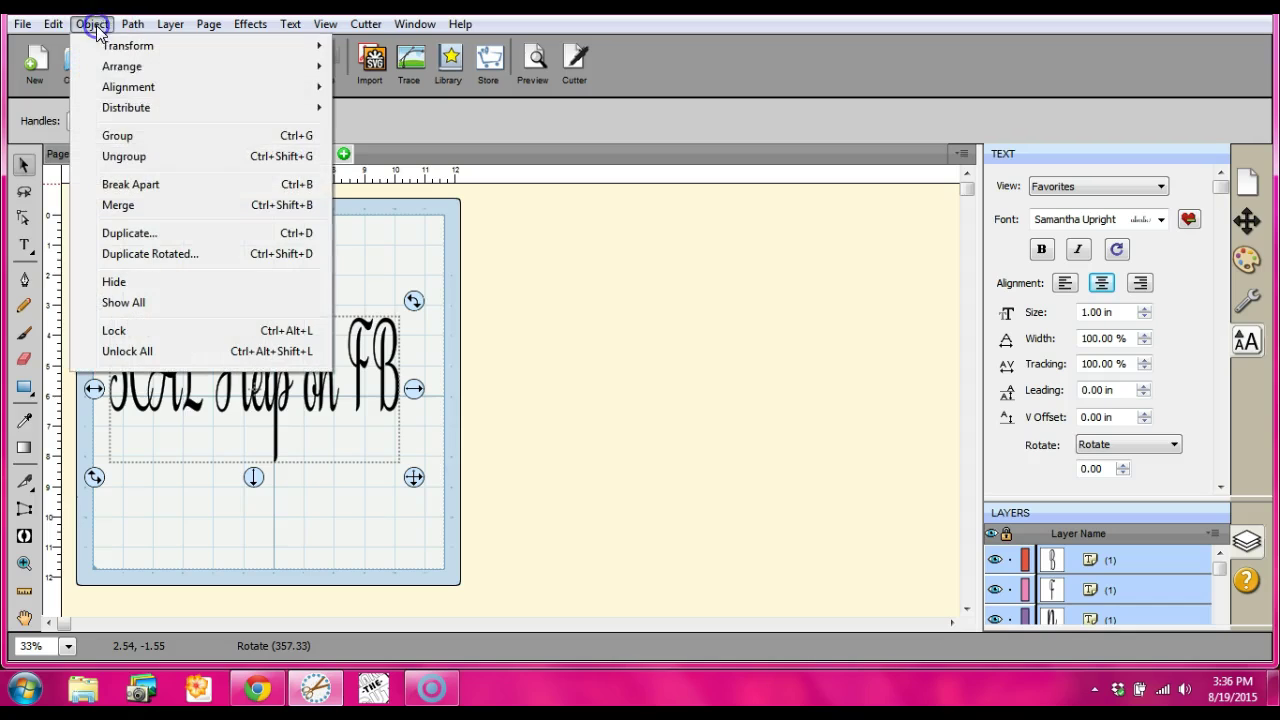
click(133, 135)
click(343, 315)
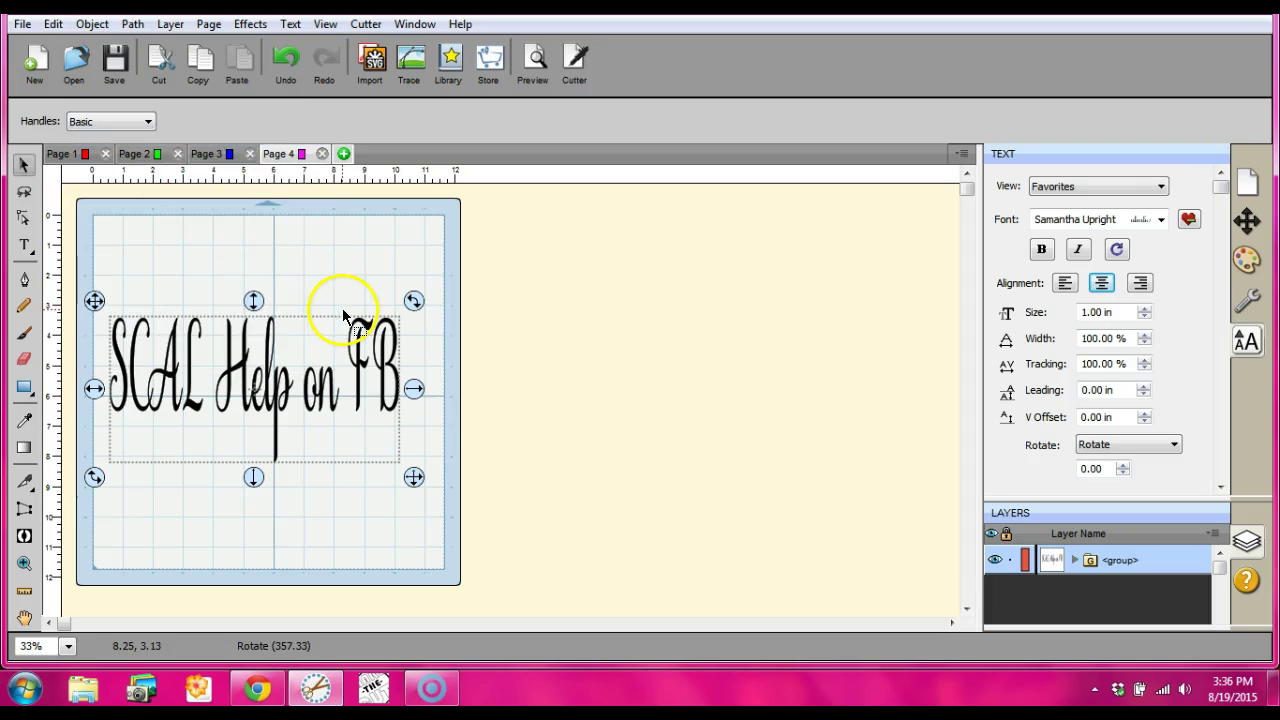
click(74, 155)
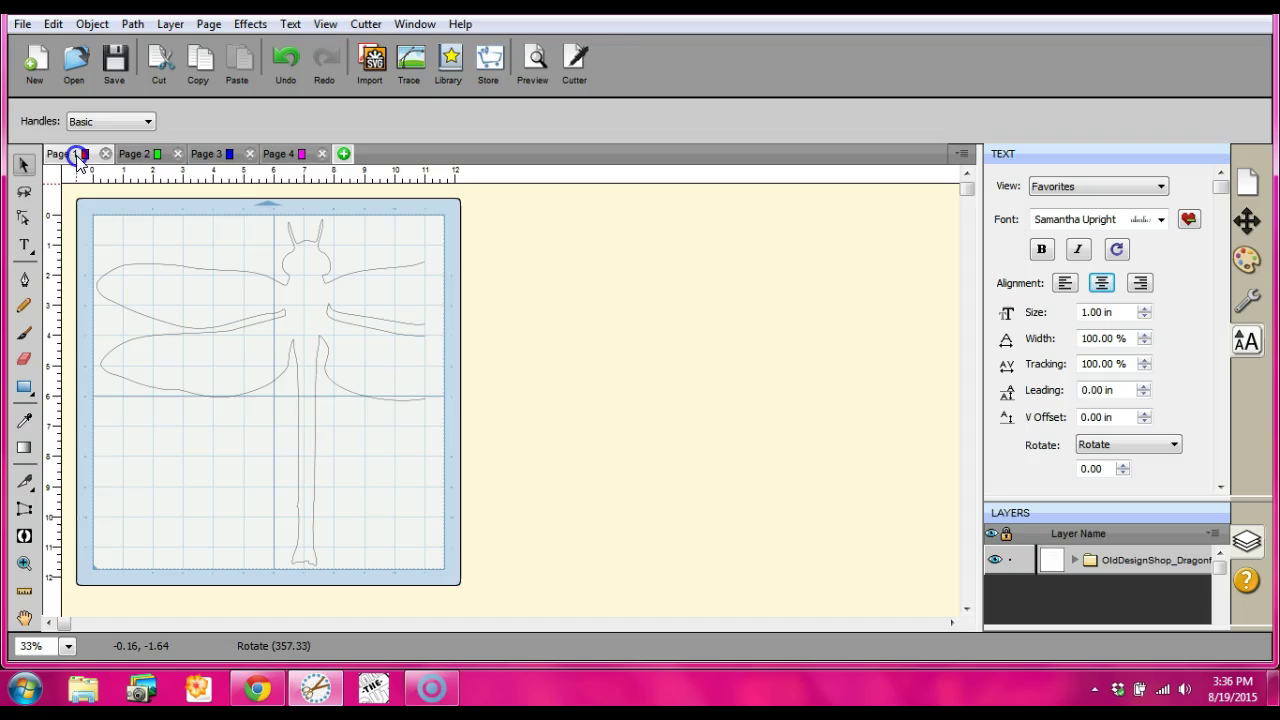
- Go from Page 2 back to Page 1 and select the dragonfly outline
click(152, 156)
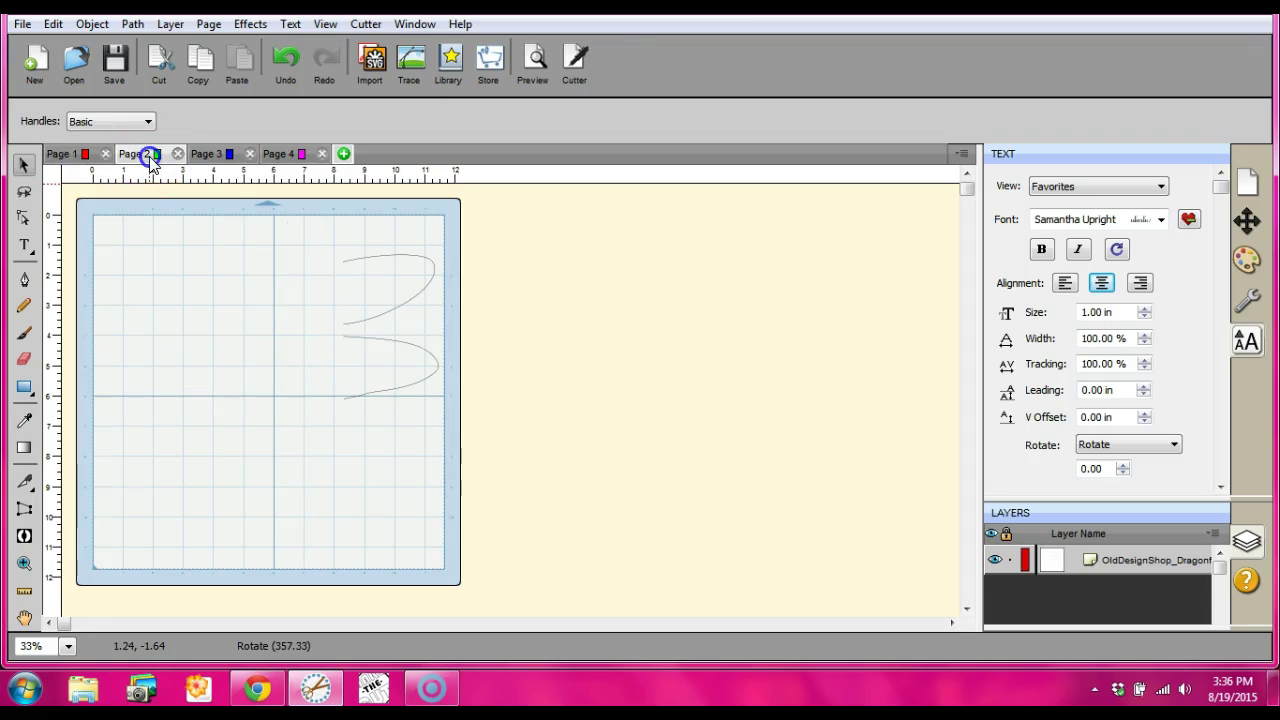
click(84, 165)
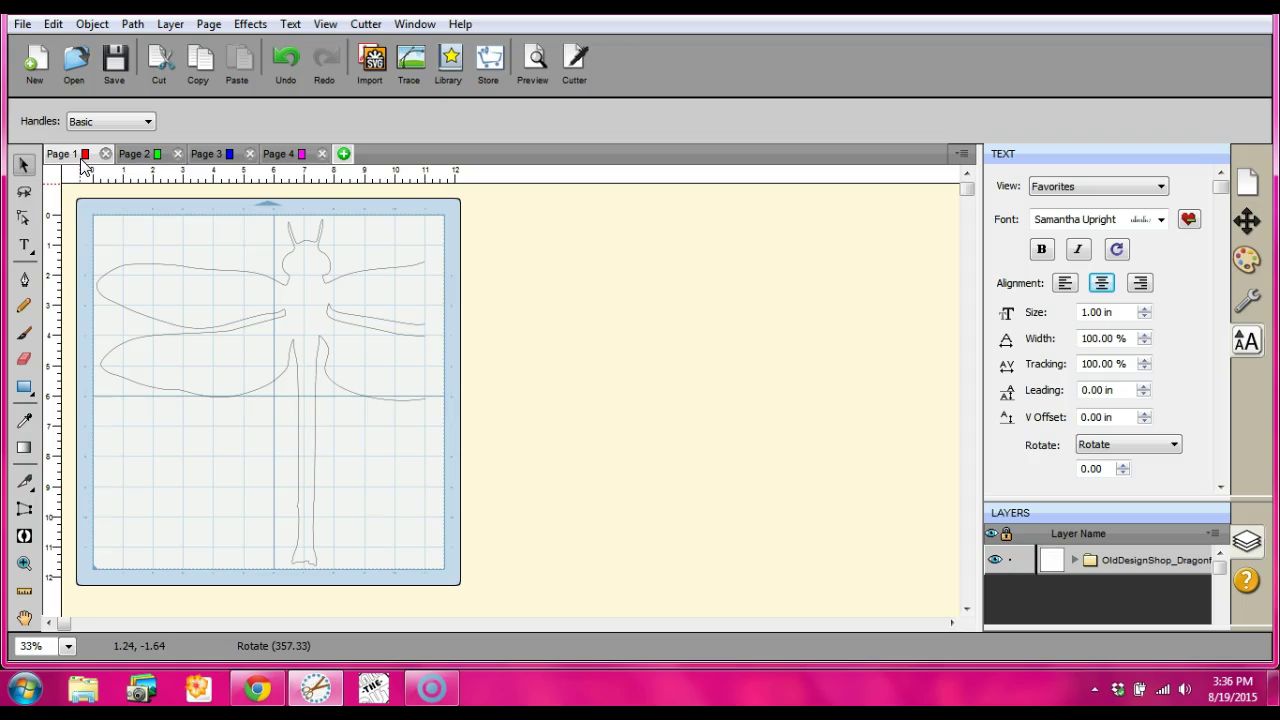
click(420, 400)
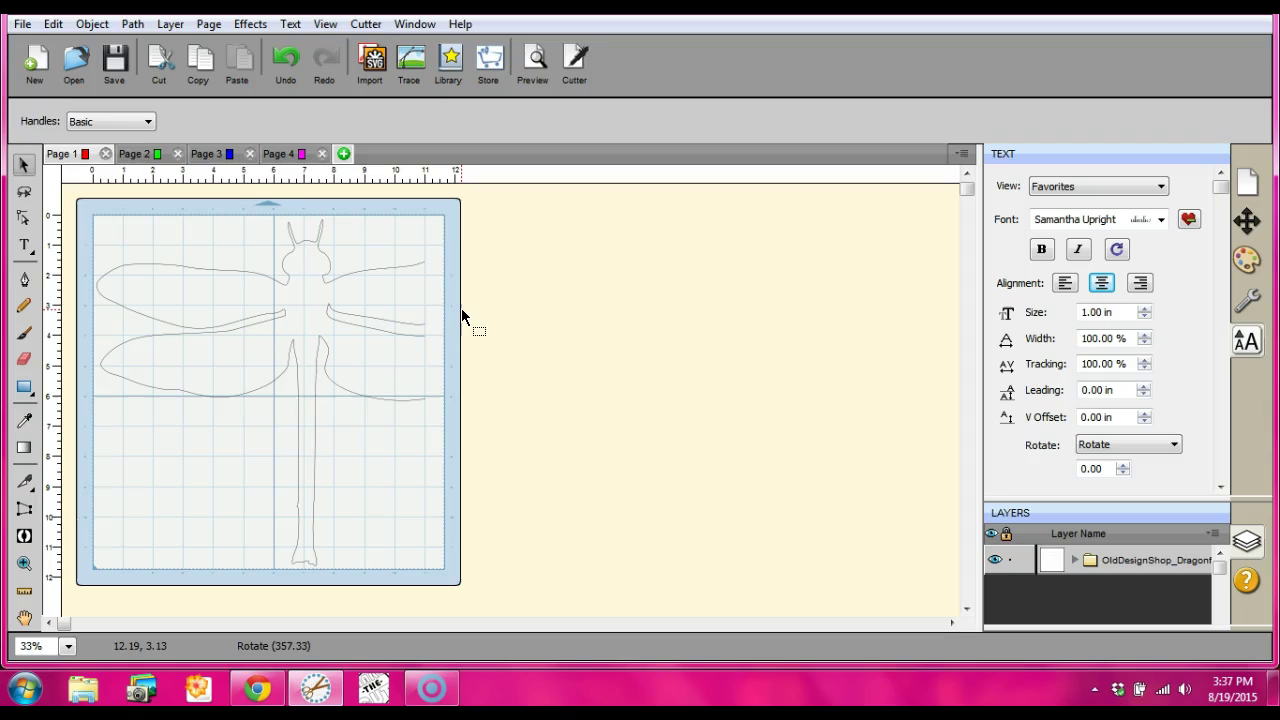
- Start exporting Page 1 and choose Removable Disk (G:) as the save location
click(22, 23)
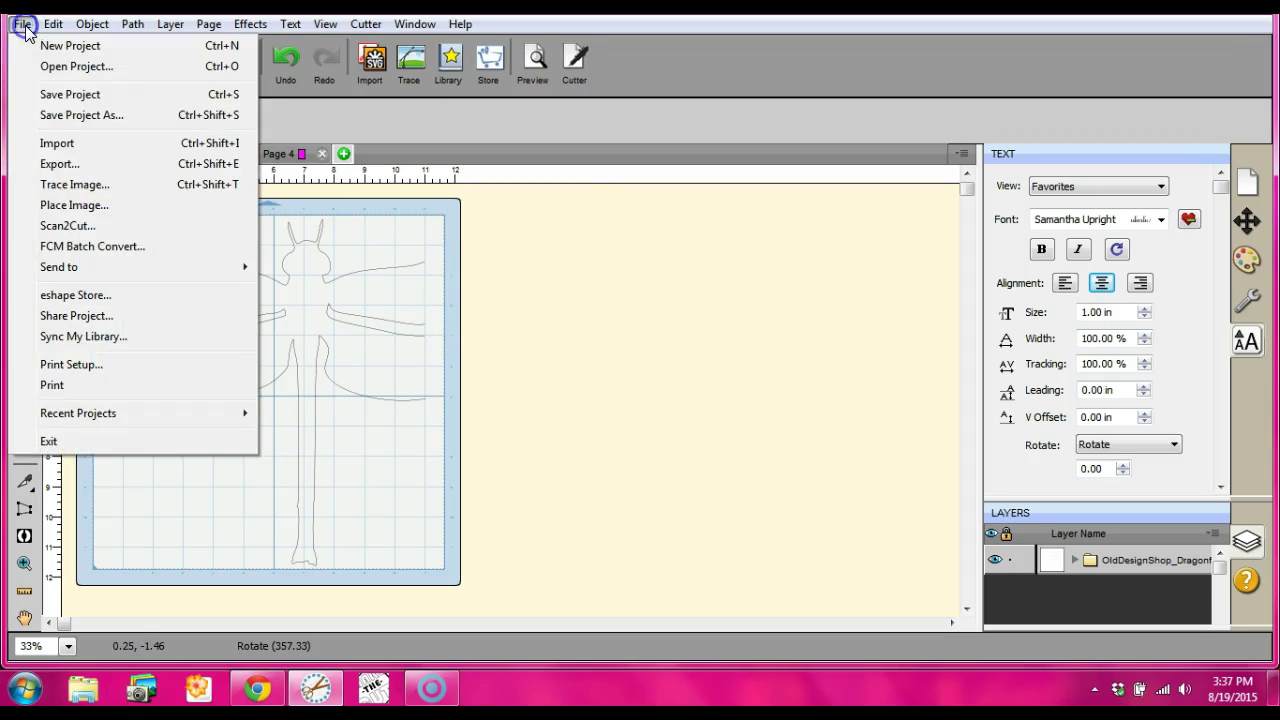
click(68, 168)
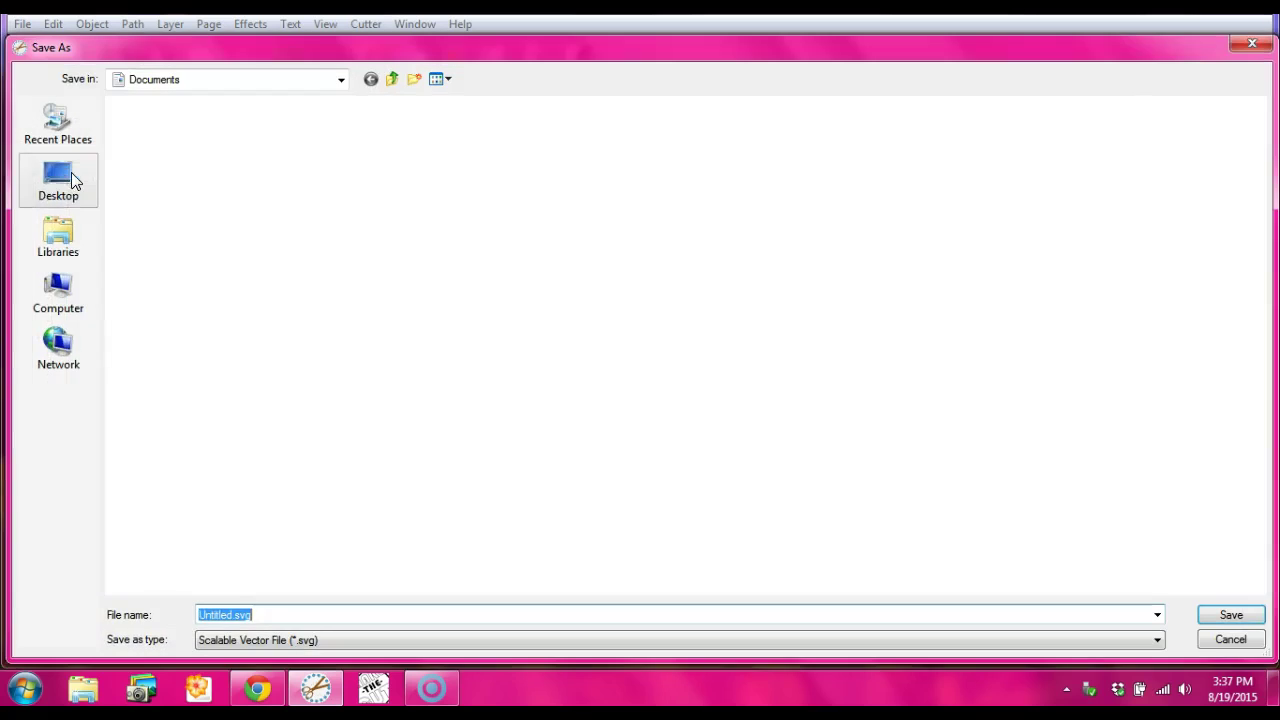
click(52, 300)
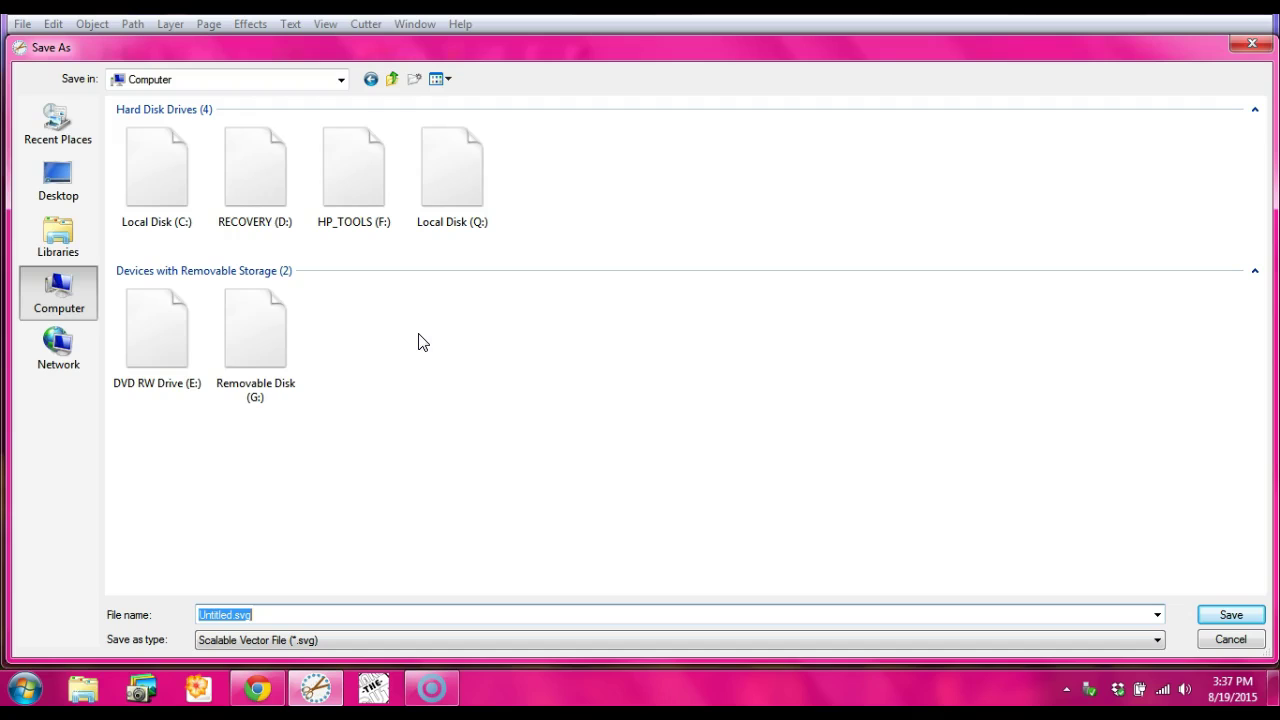
click(272, 350)
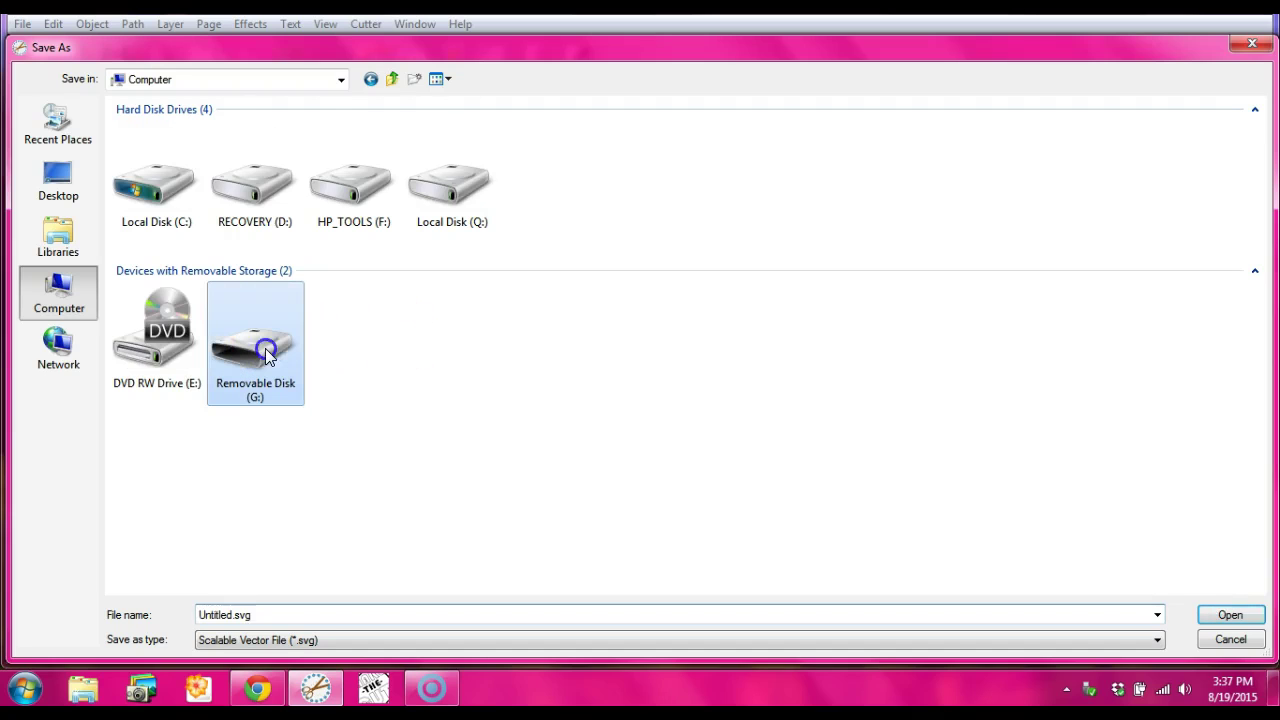
double_click(265, 350)
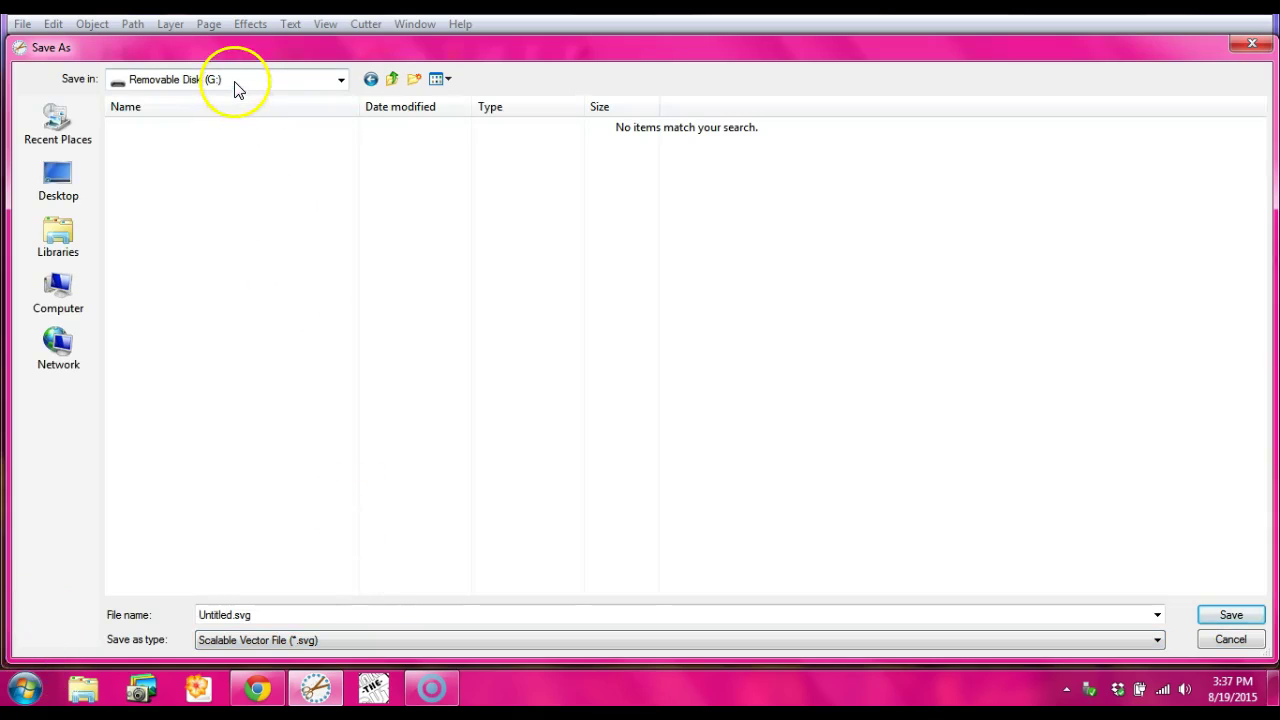
- Save the export as FCM type under the name Drgnflylarge
click(343, 640)
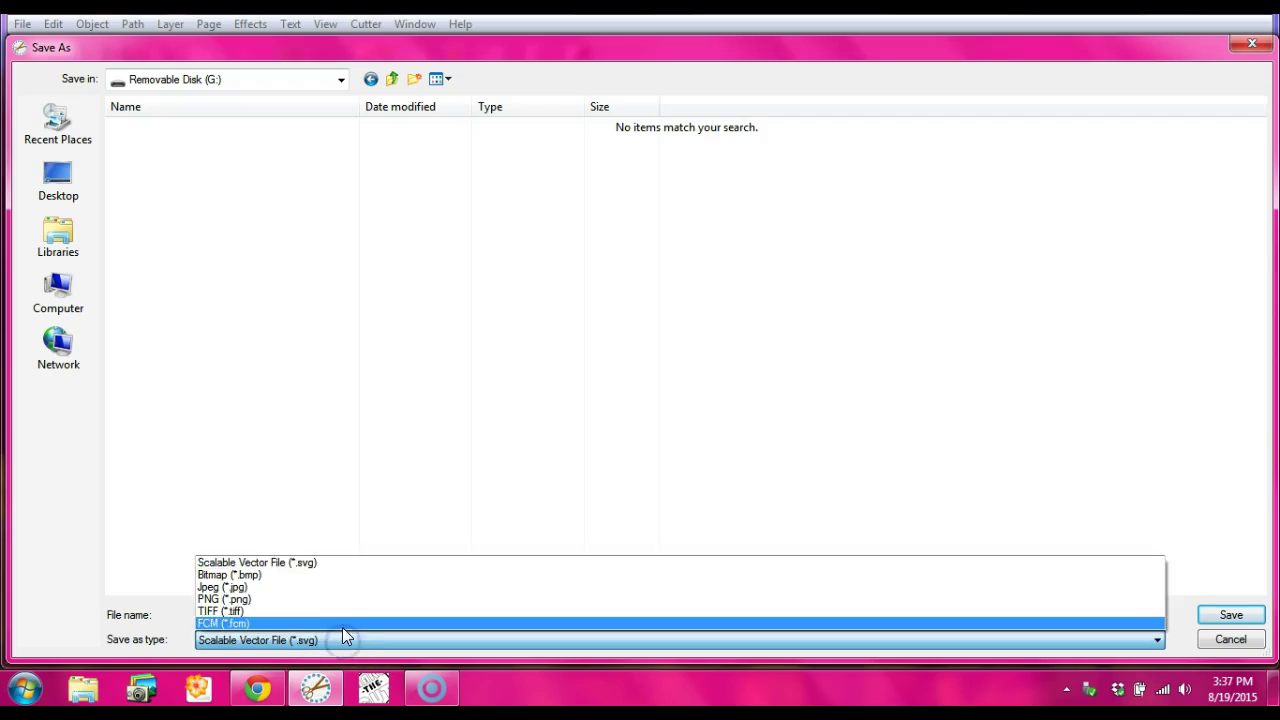
click(342, 623)
double_click(316, 614)
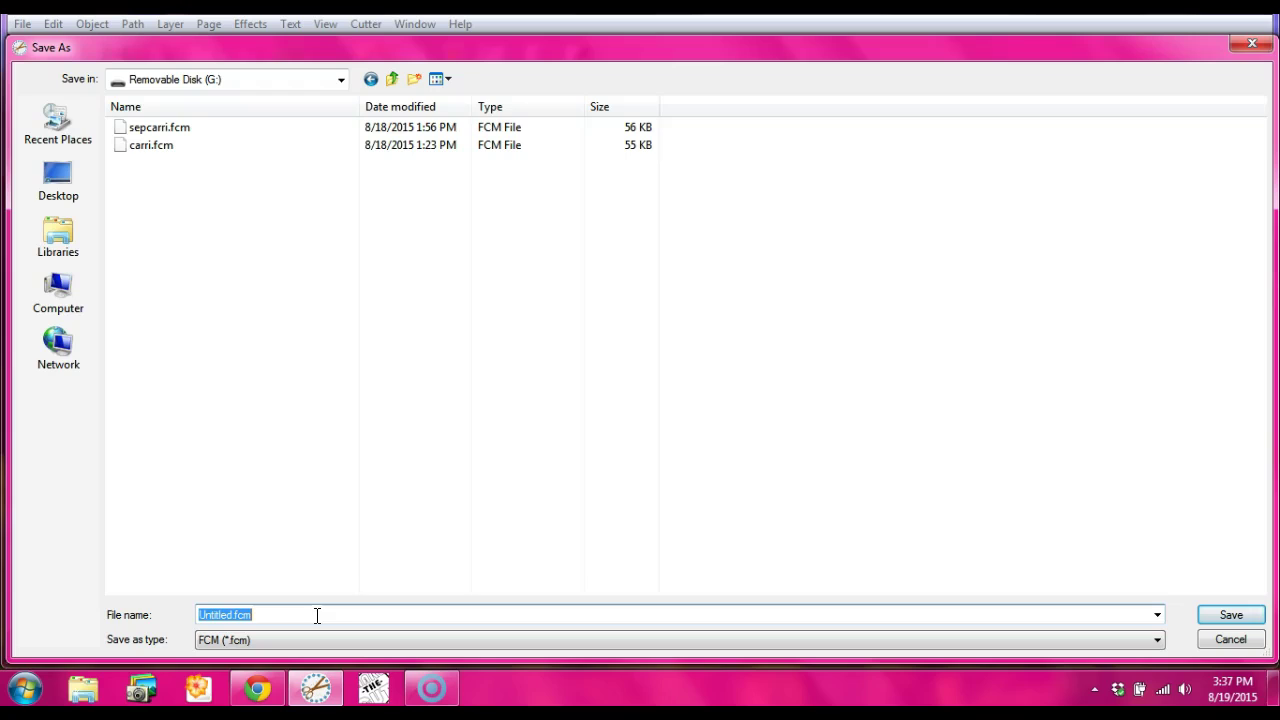
text(Drgnfly)
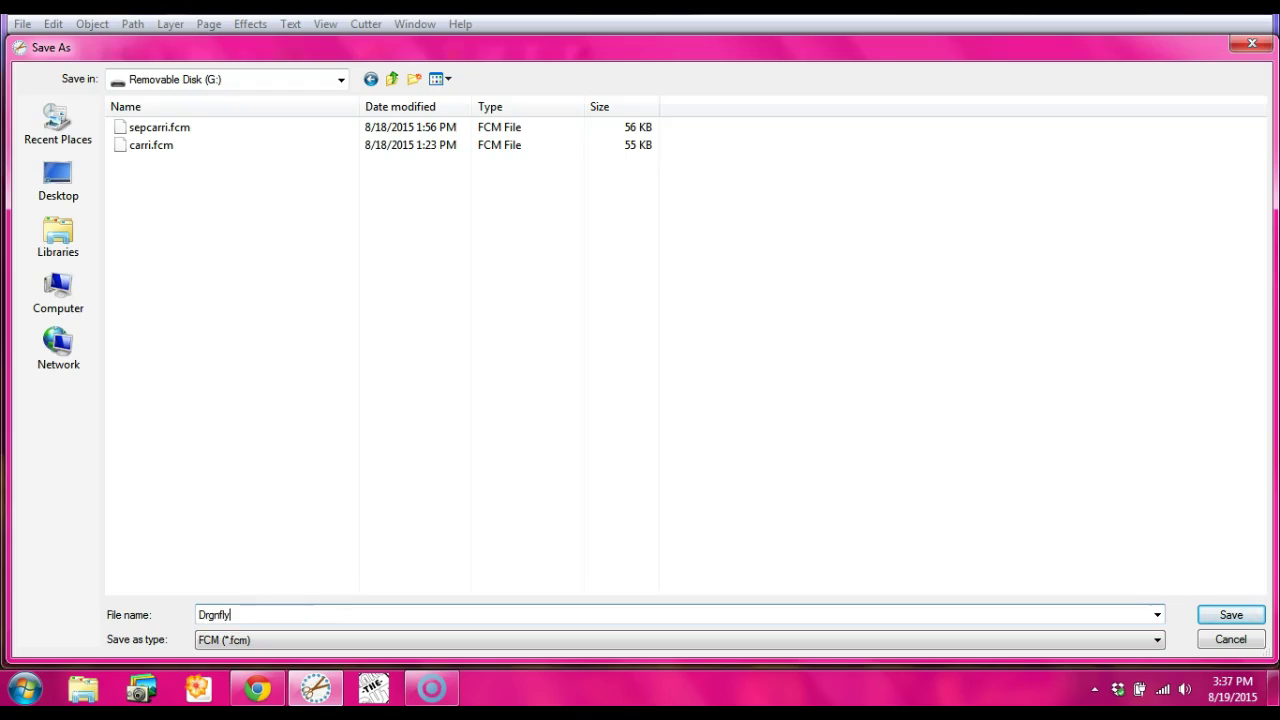
text(la)
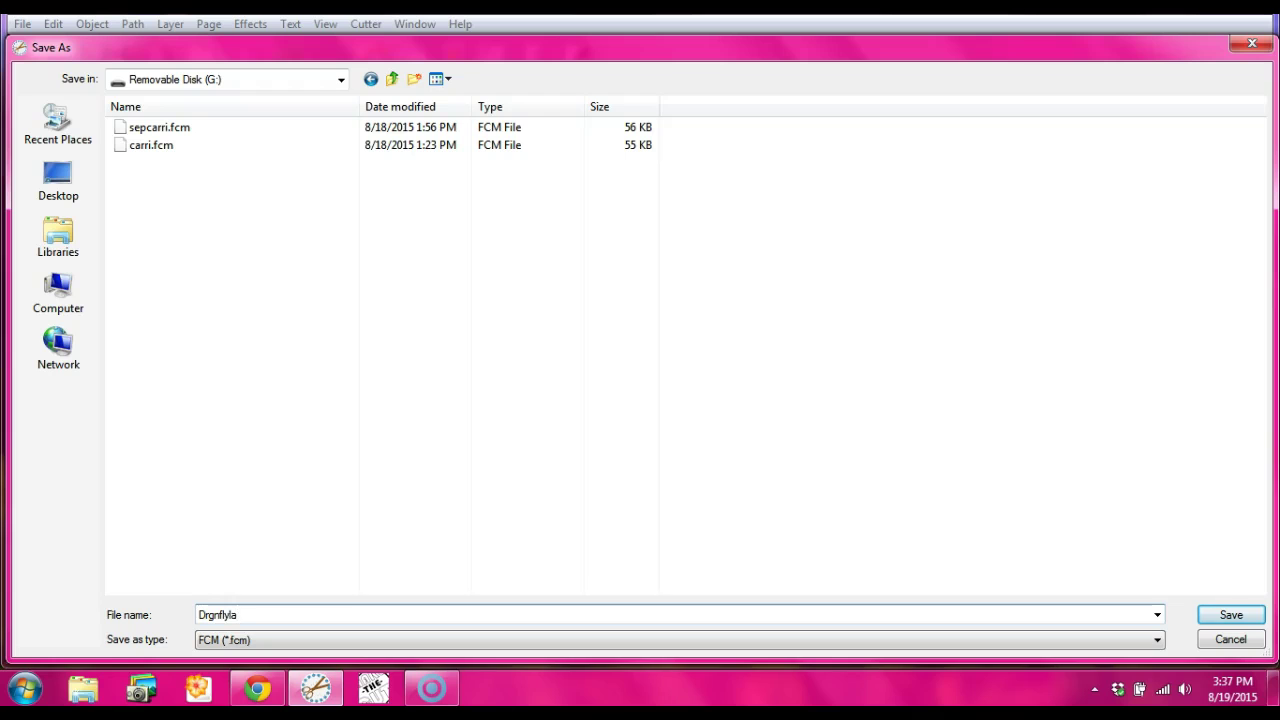
text(rge)
key(Return)
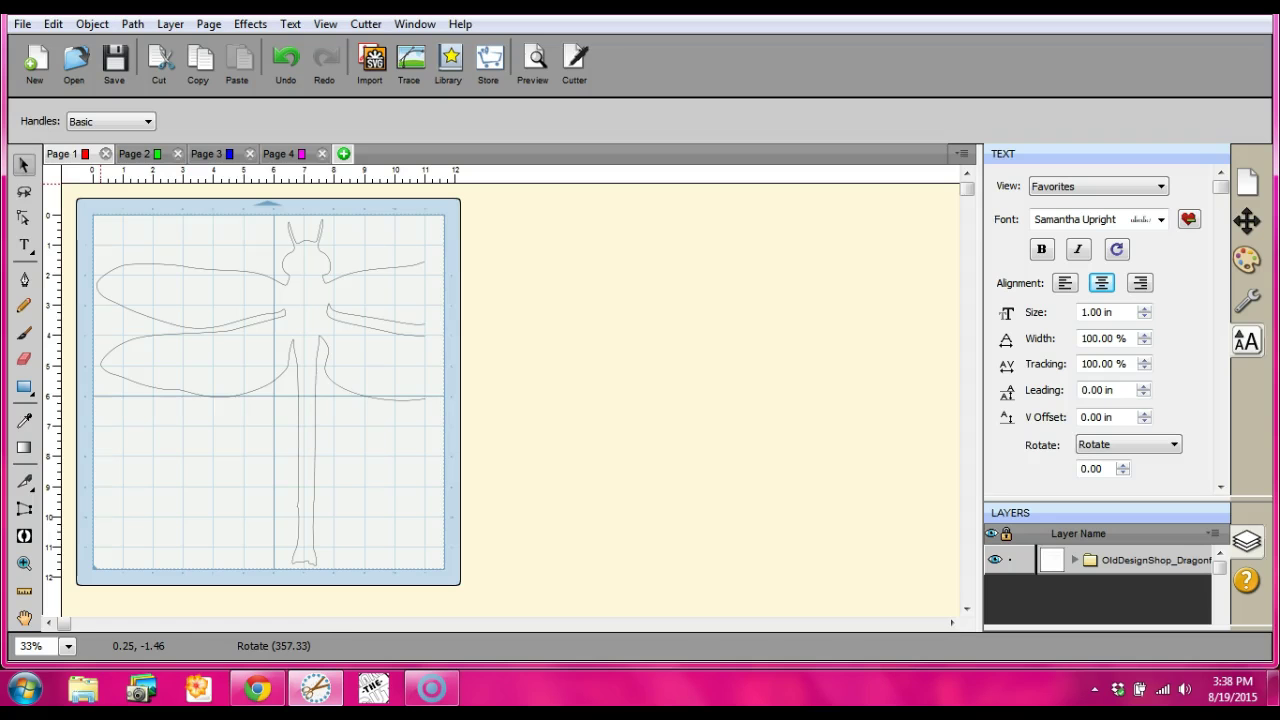
click(294, 514)
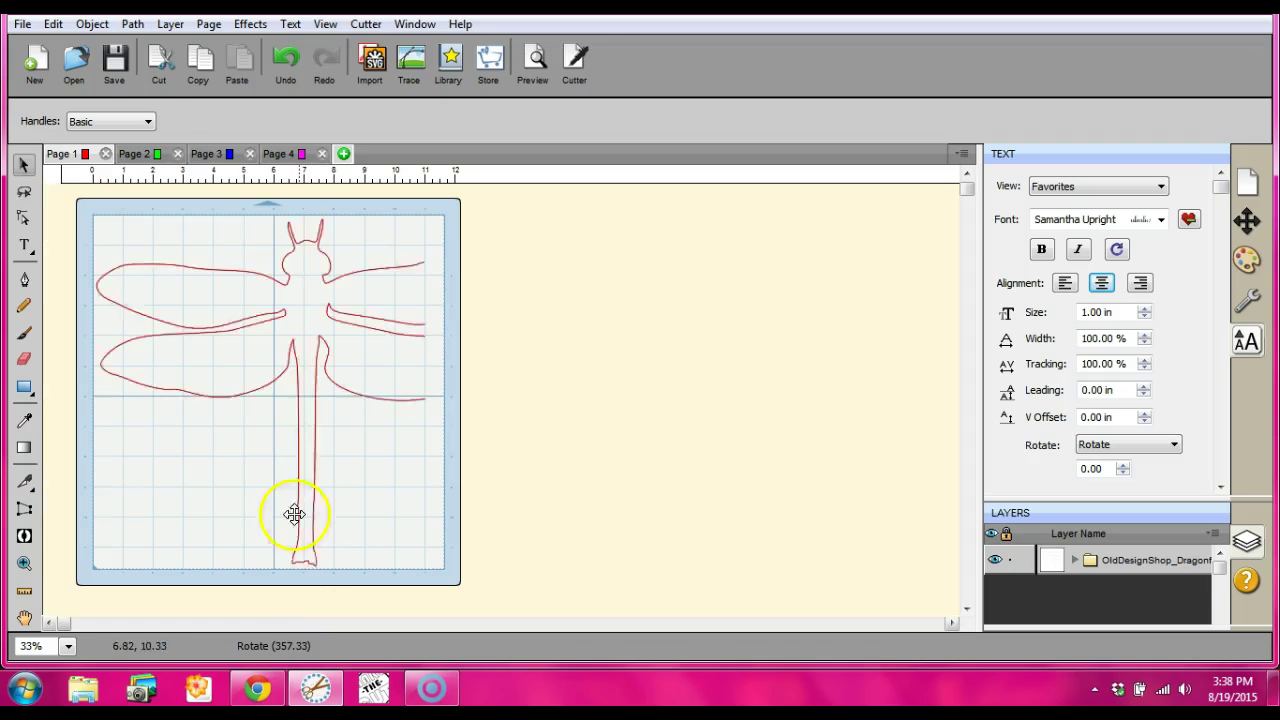
- Export Page 2's wing piece as the FCM file Drgnflywing
click(156, 155)
click(21, 23)
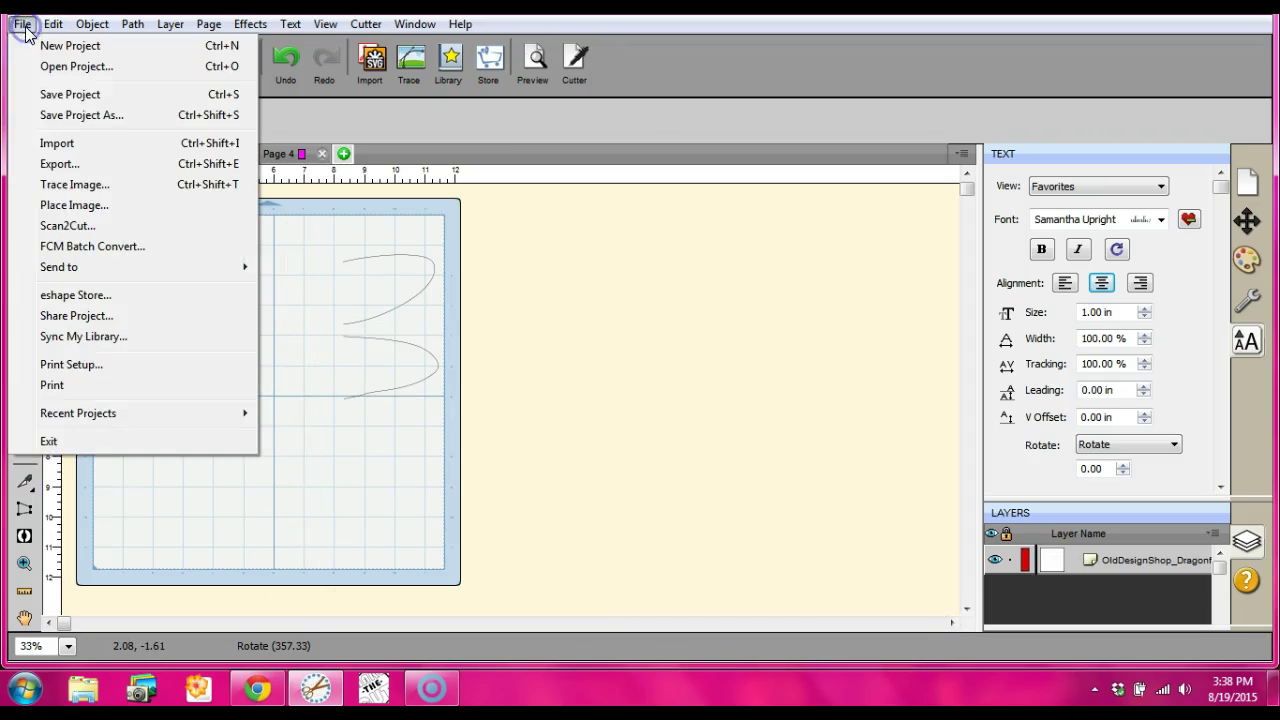
click(57, 164)
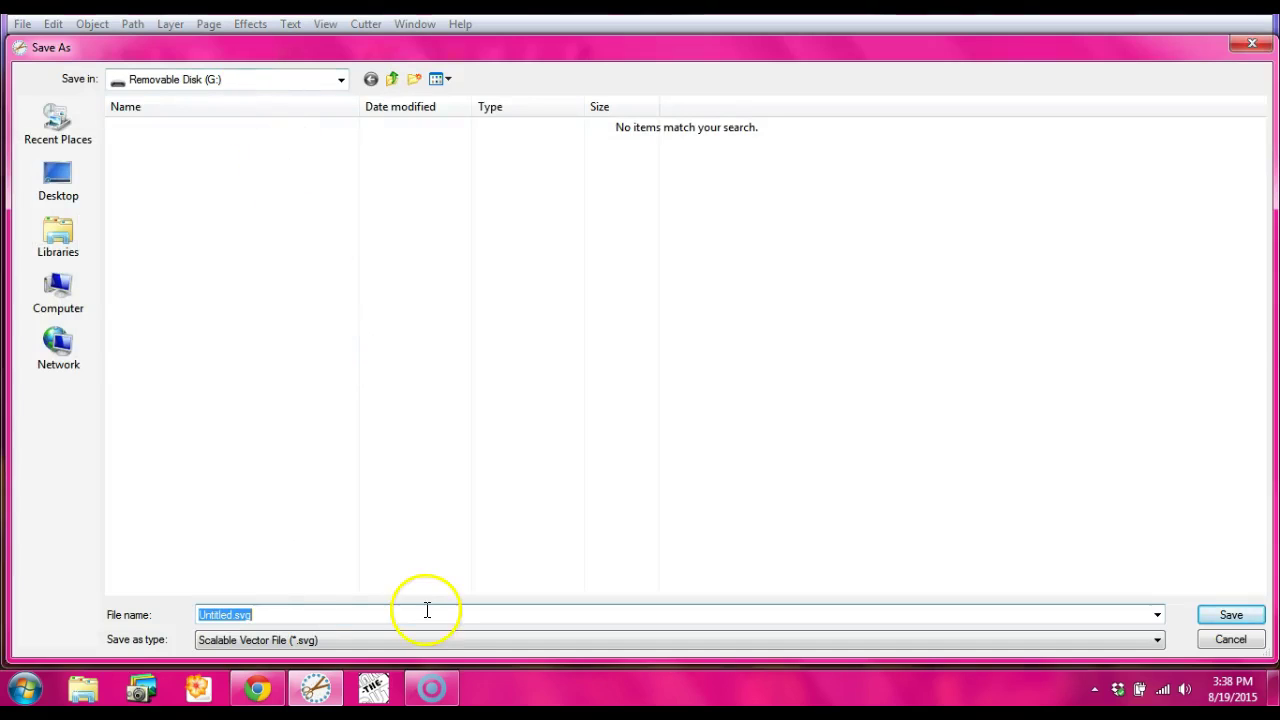
click(401, 641)
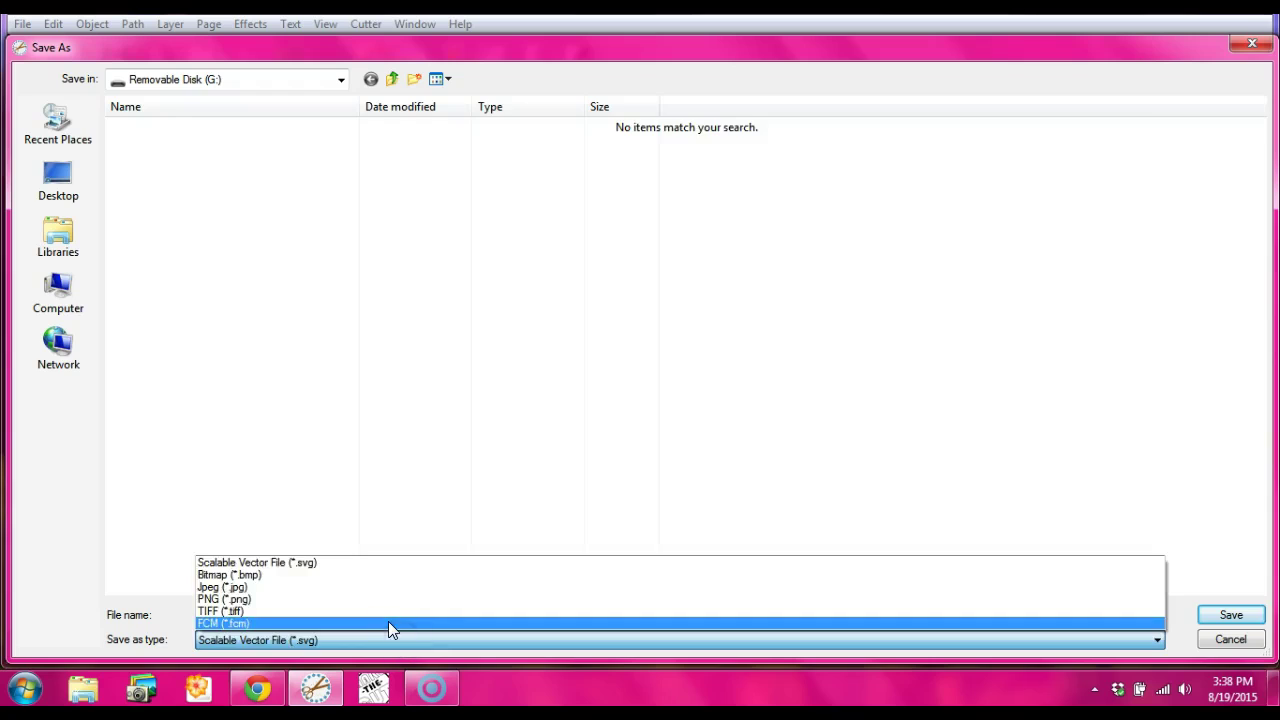
click(391, 624)
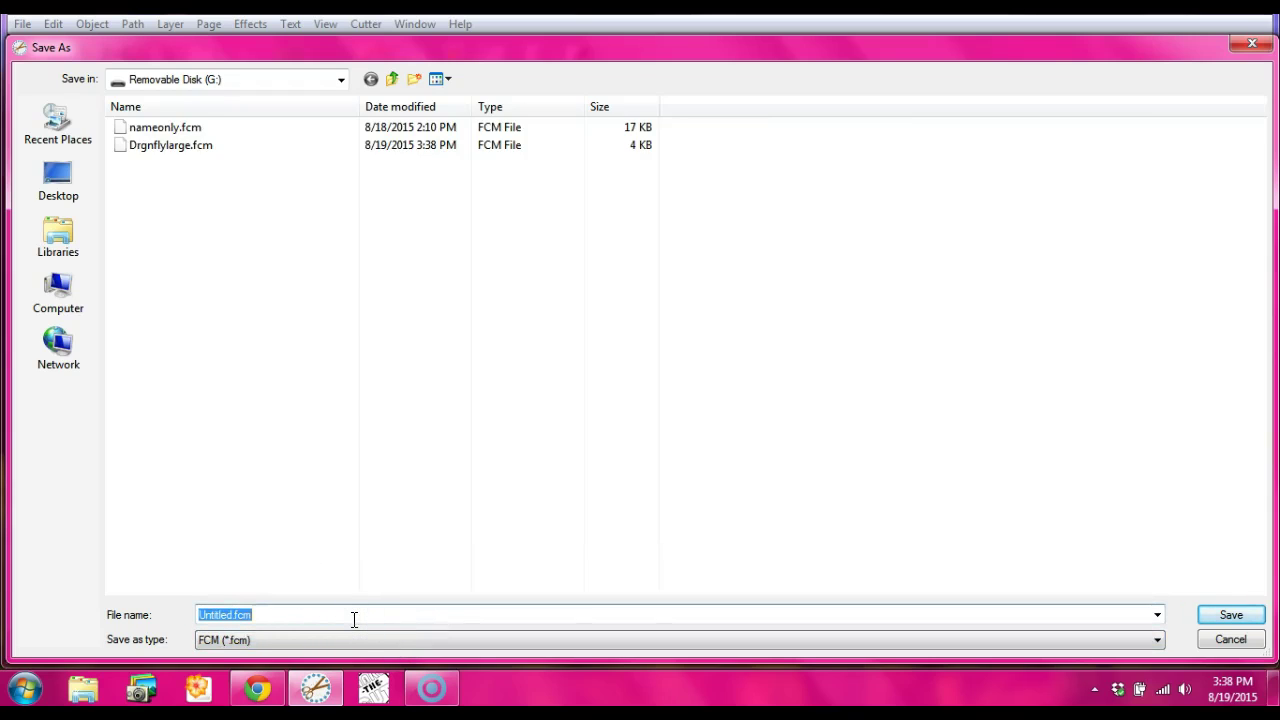
text(Drgnflywing)
key(Return)
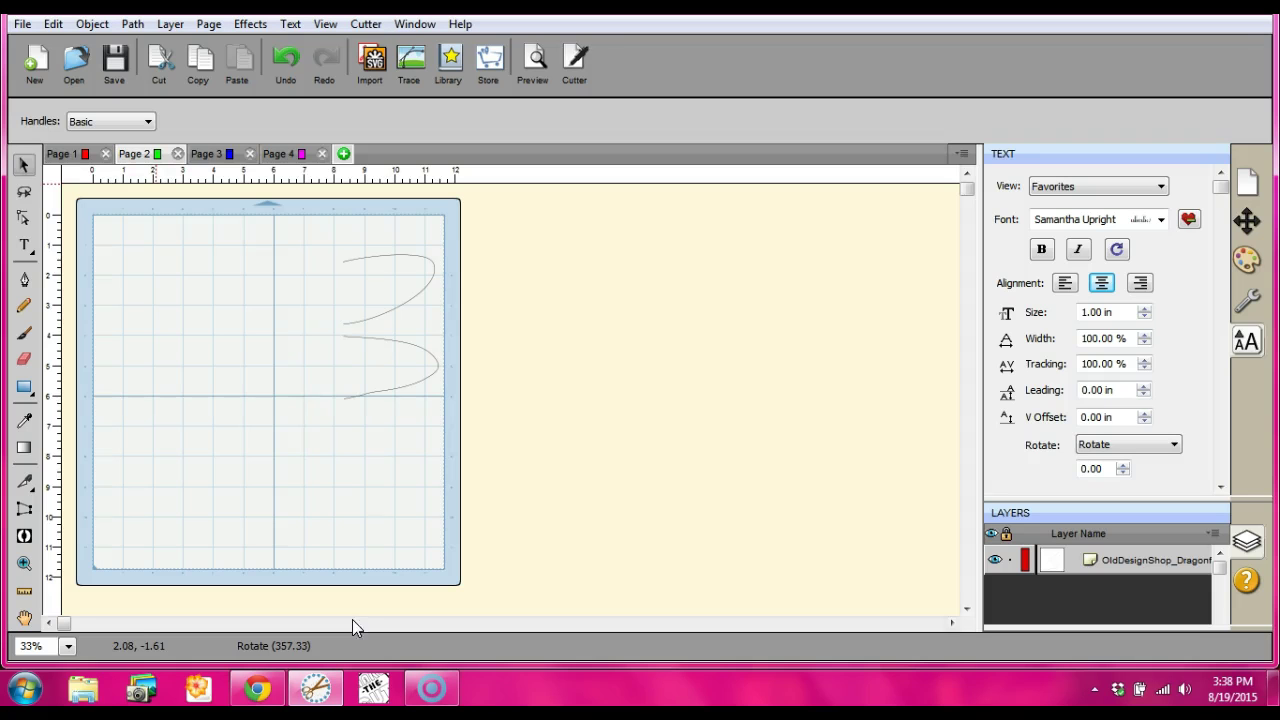
- Export Page 3's script text as the FCM file SCASH1
click(217, 160)
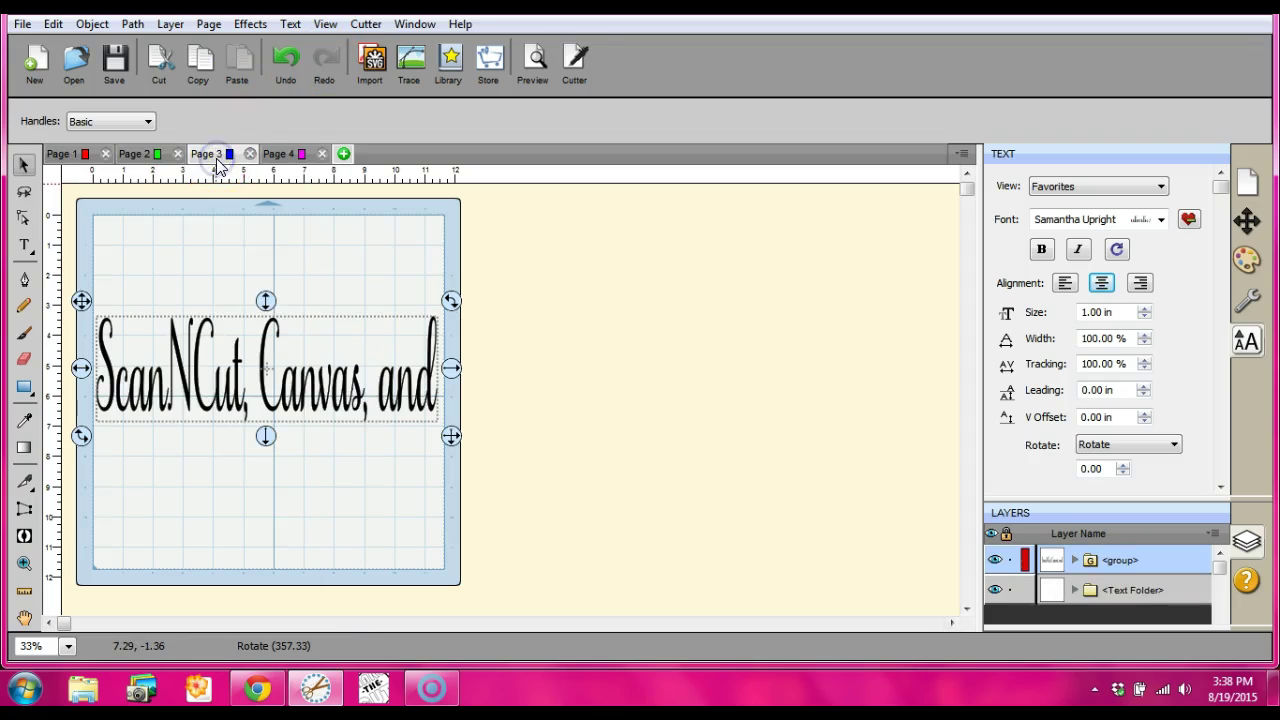
click(22, 23)
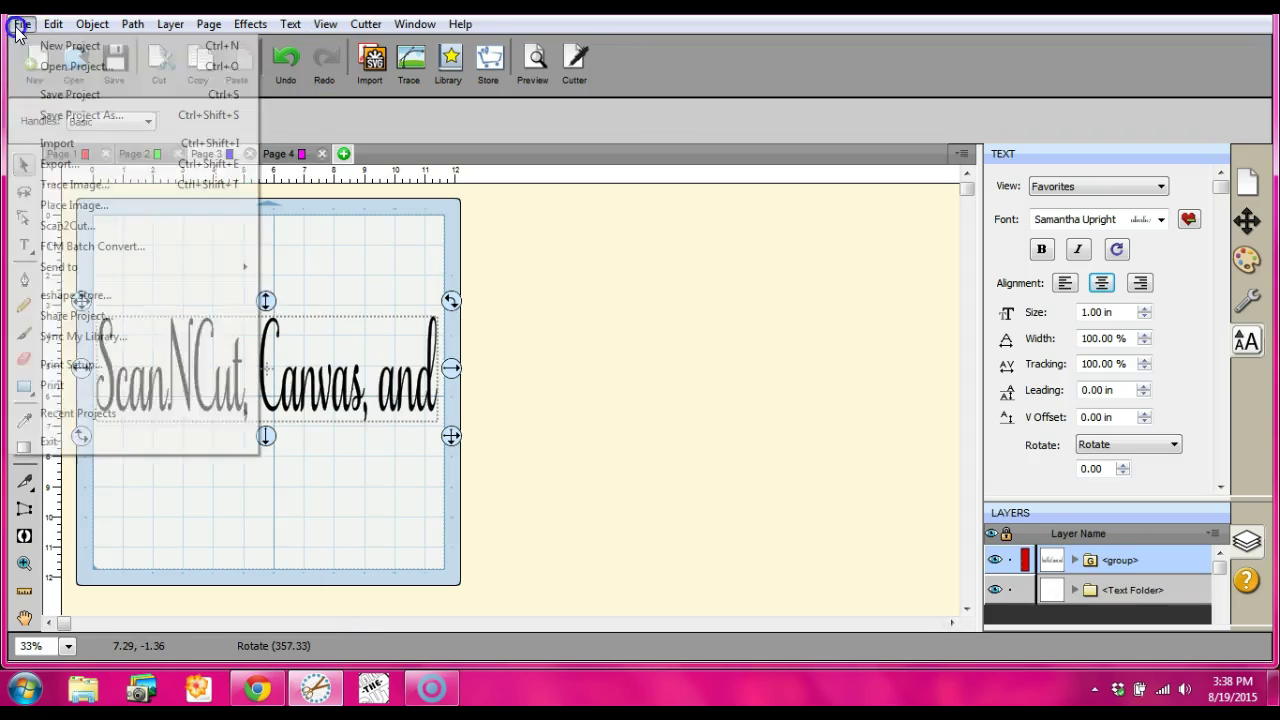
click(47, 163)
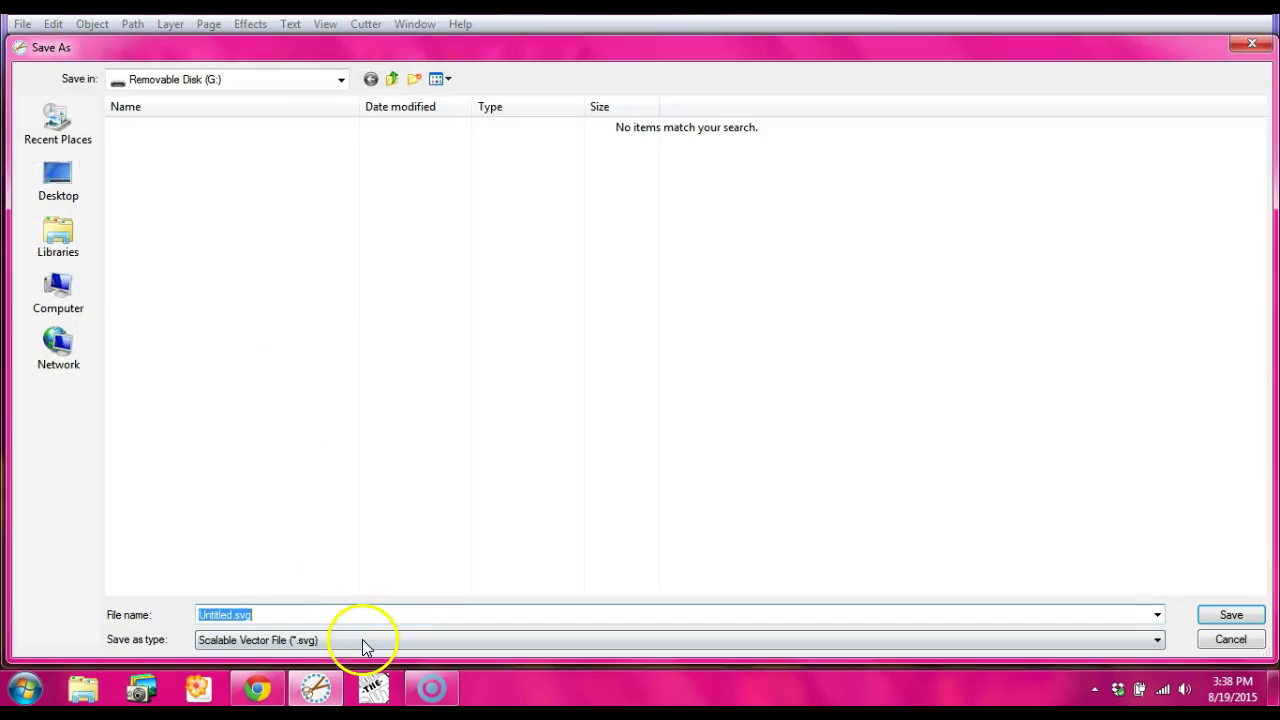
click(365, 640)
click(362, 619)
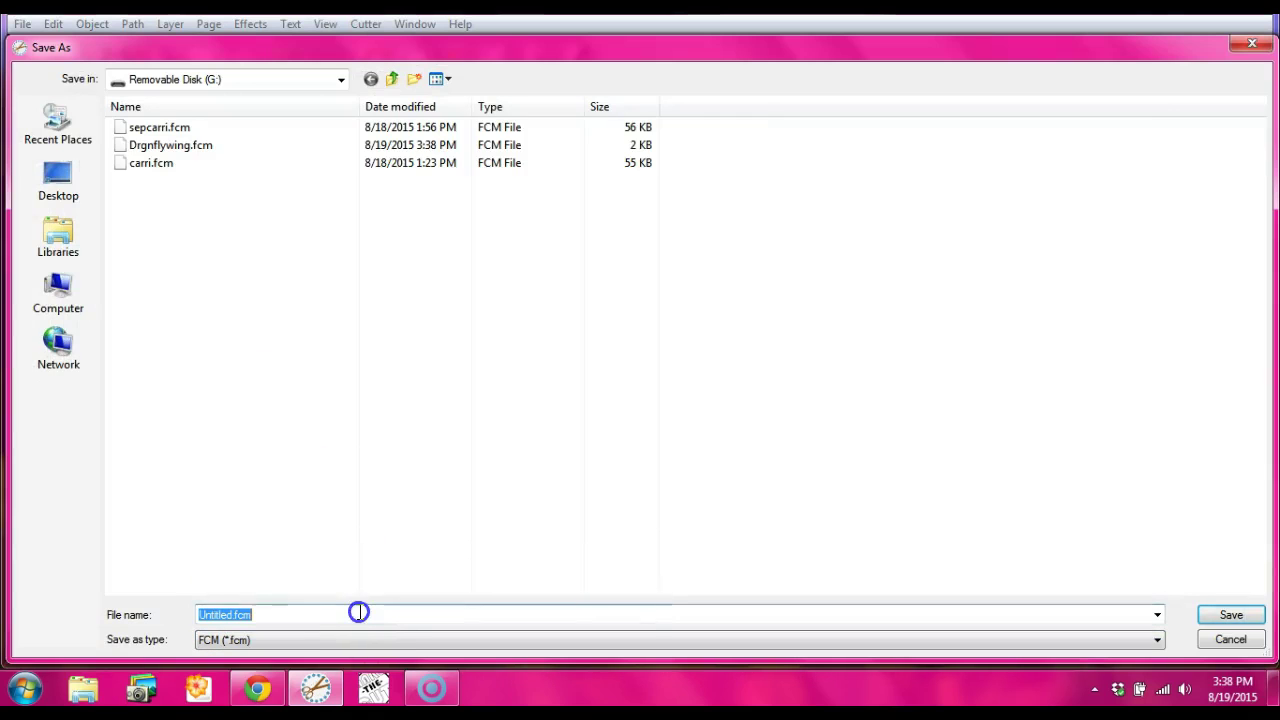
text(SCA)
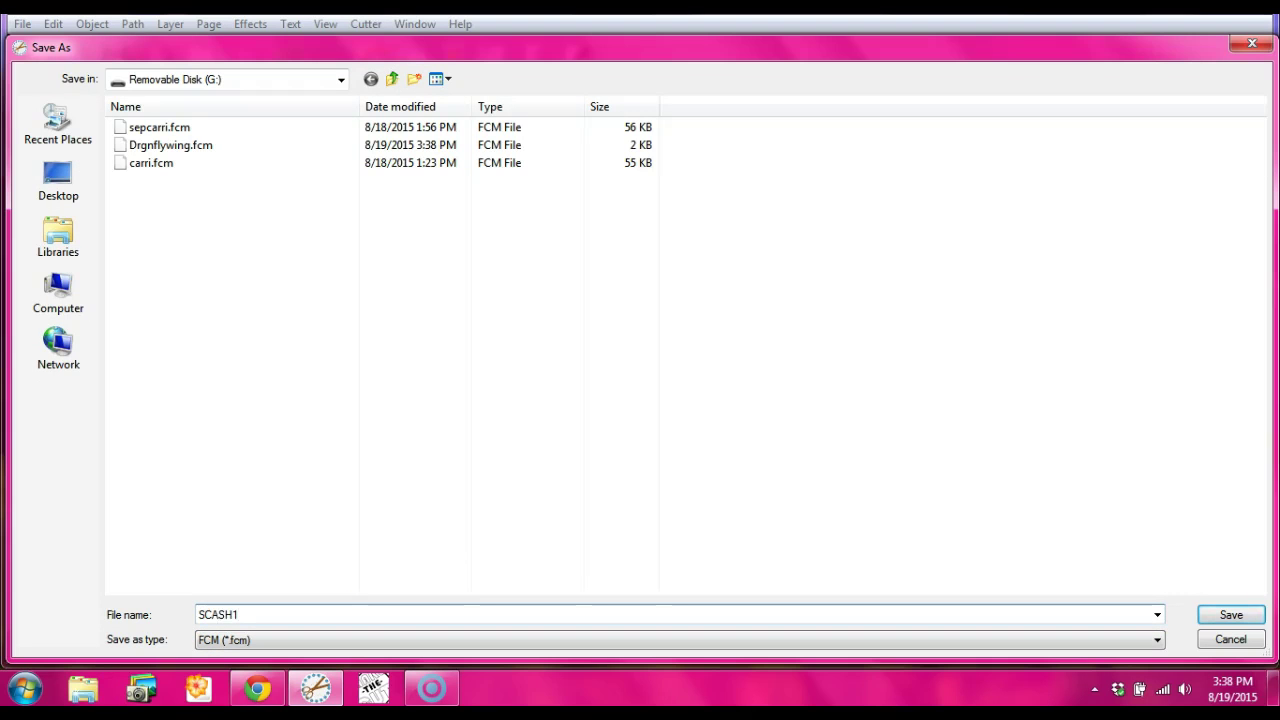
text(SH1)
key(Return)
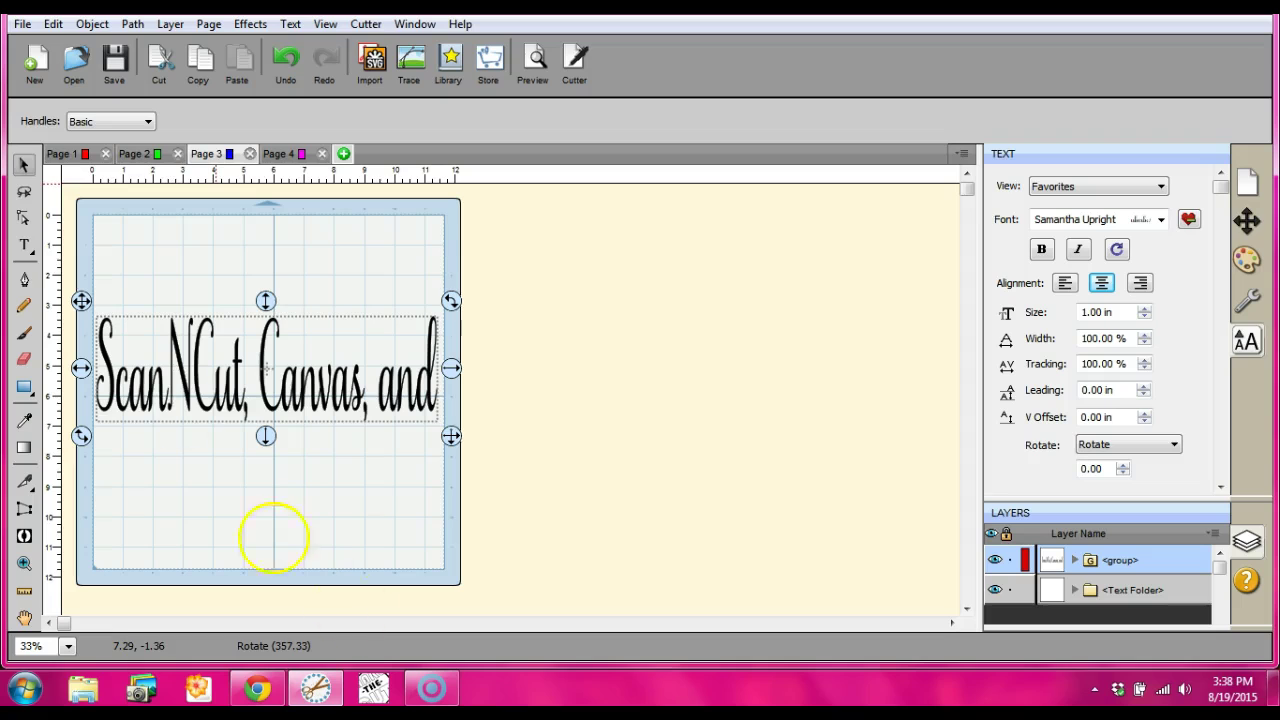
- Try exporting Page 4 as SCASH, then cancel the SVG Export Options that appear
click(289, 155)
click(22, 25)
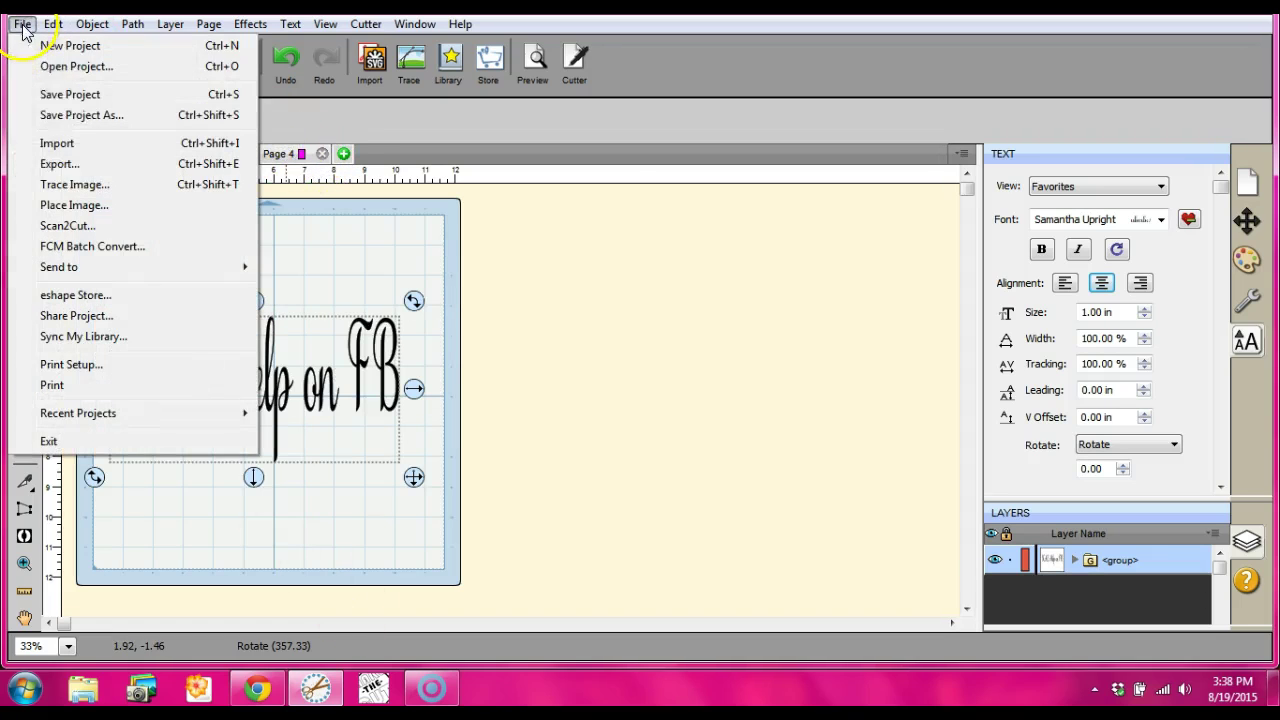
click(57, 162)
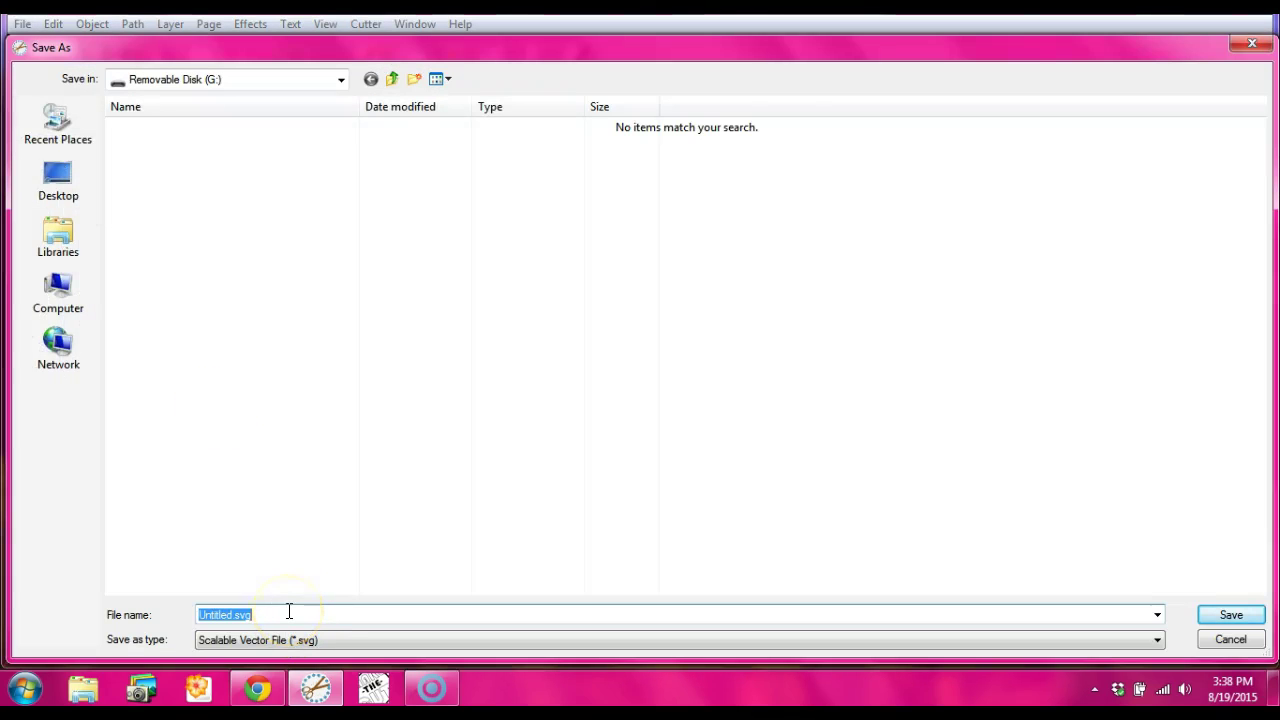
text(SCASH2)
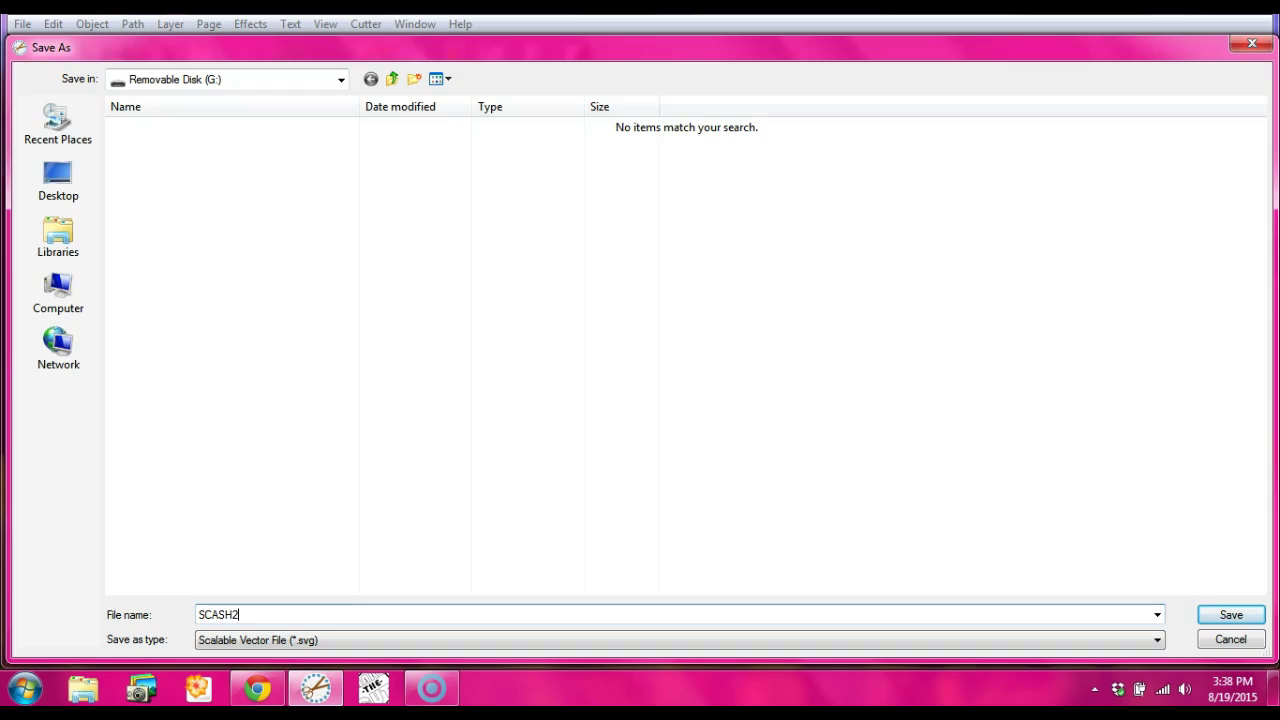
key(ctrl+a)
key(Return)
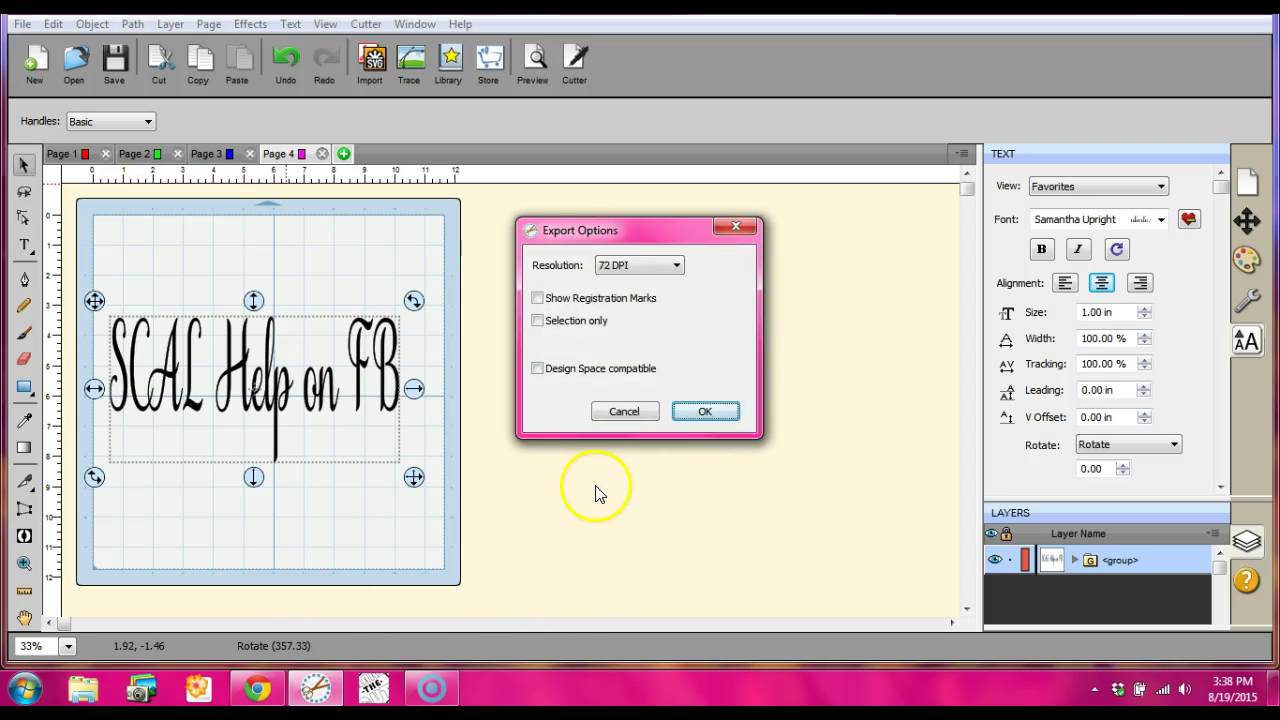
click(625, 410)
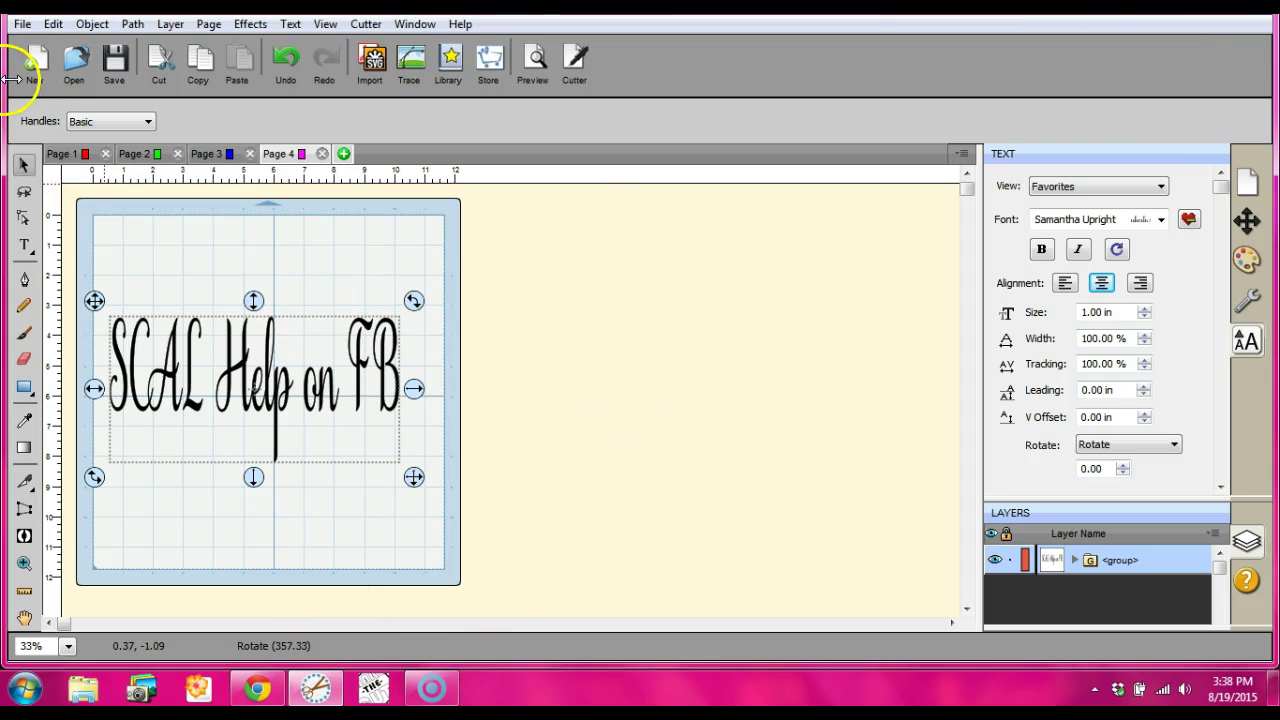
- Re-export Page 4 with FCM type under the name SCASH2
click(21, 23)
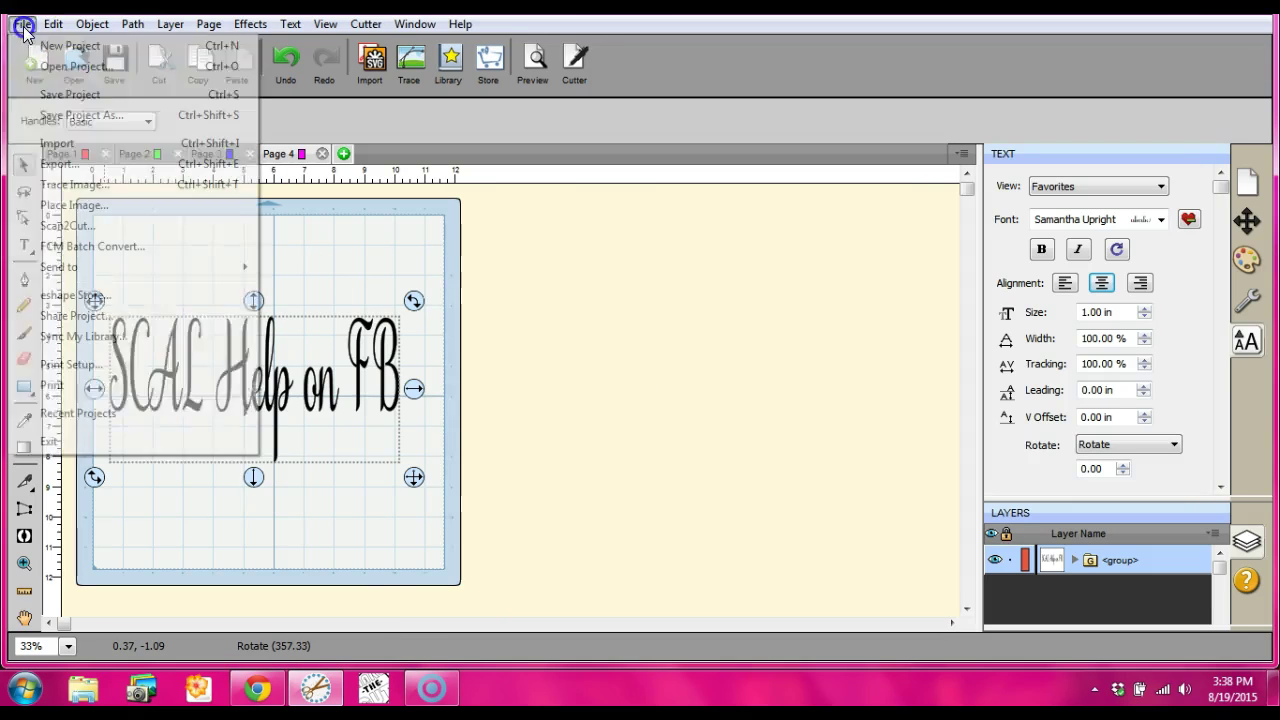
click(60, 164)
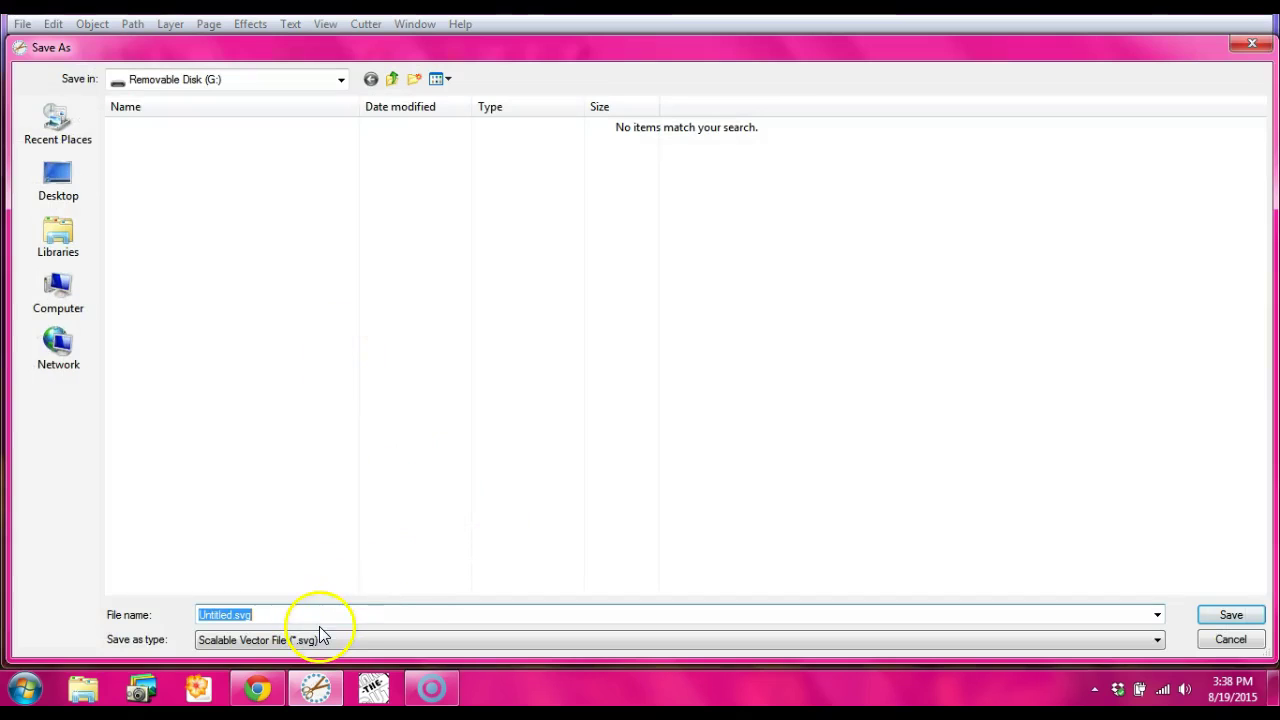
click(331, 640)
click(328, 624)
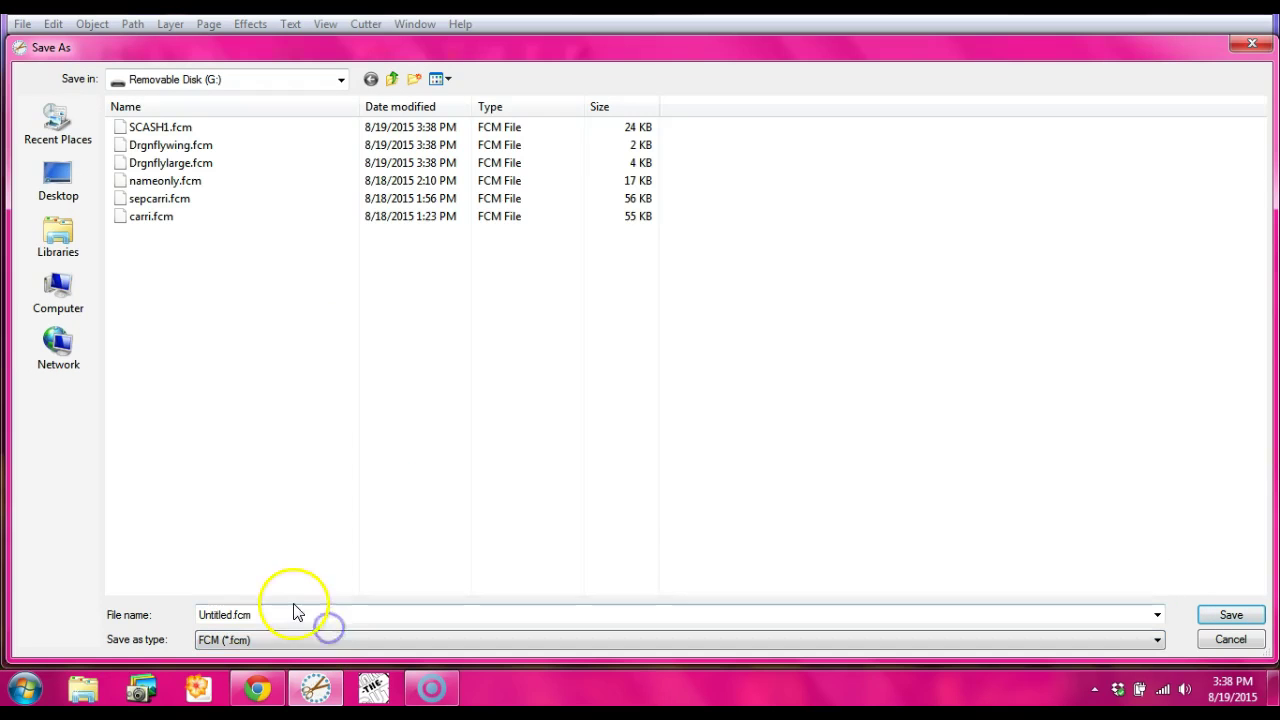
double_click(276, 613)
text(S)
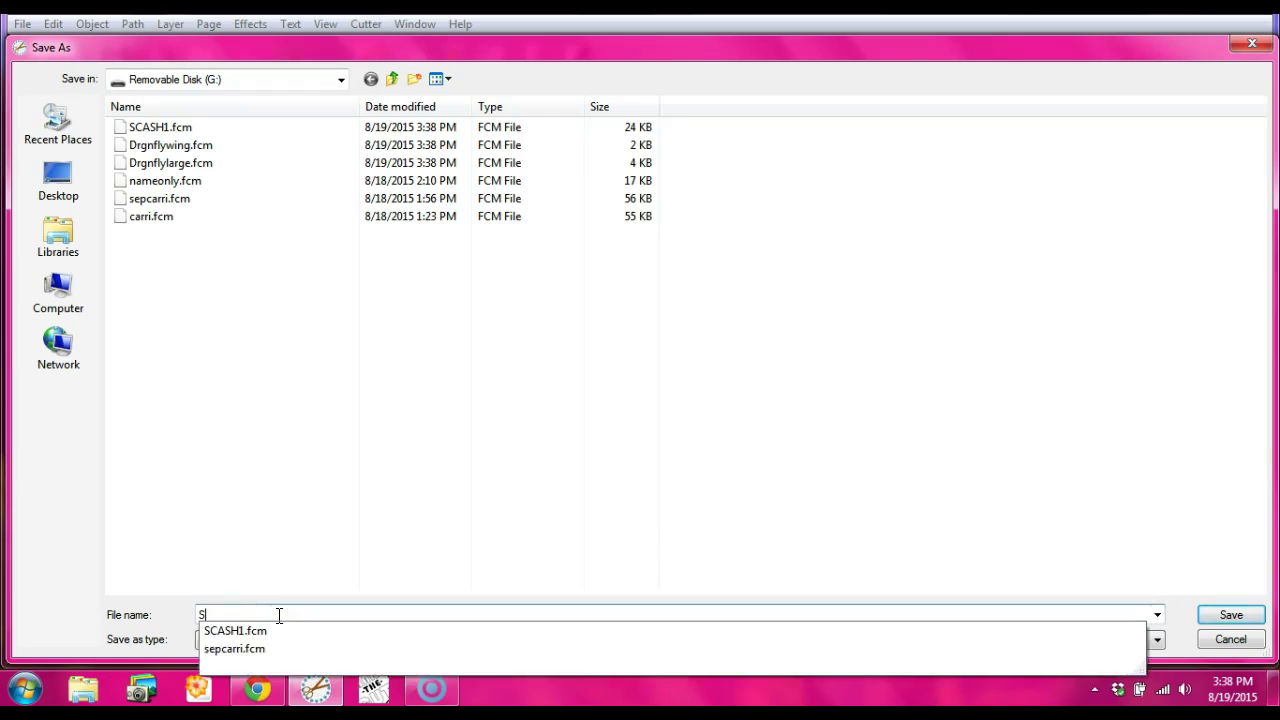
text(CASH2)
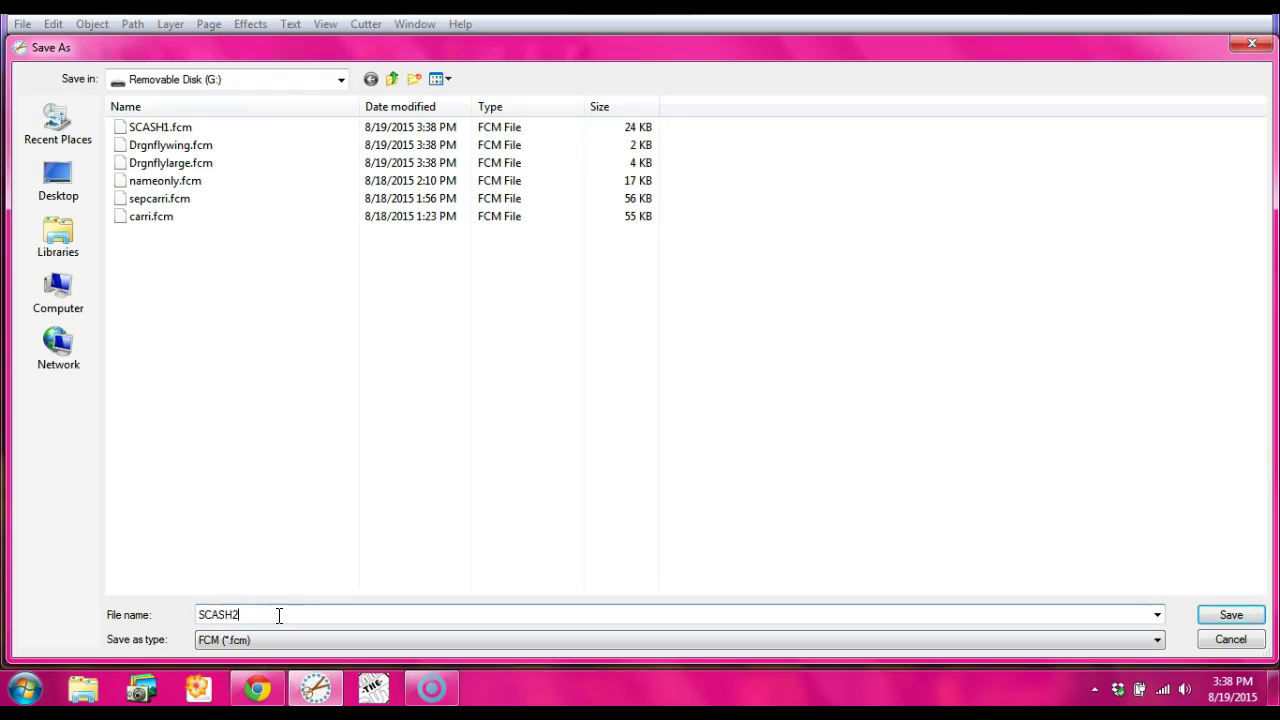
key(Return)
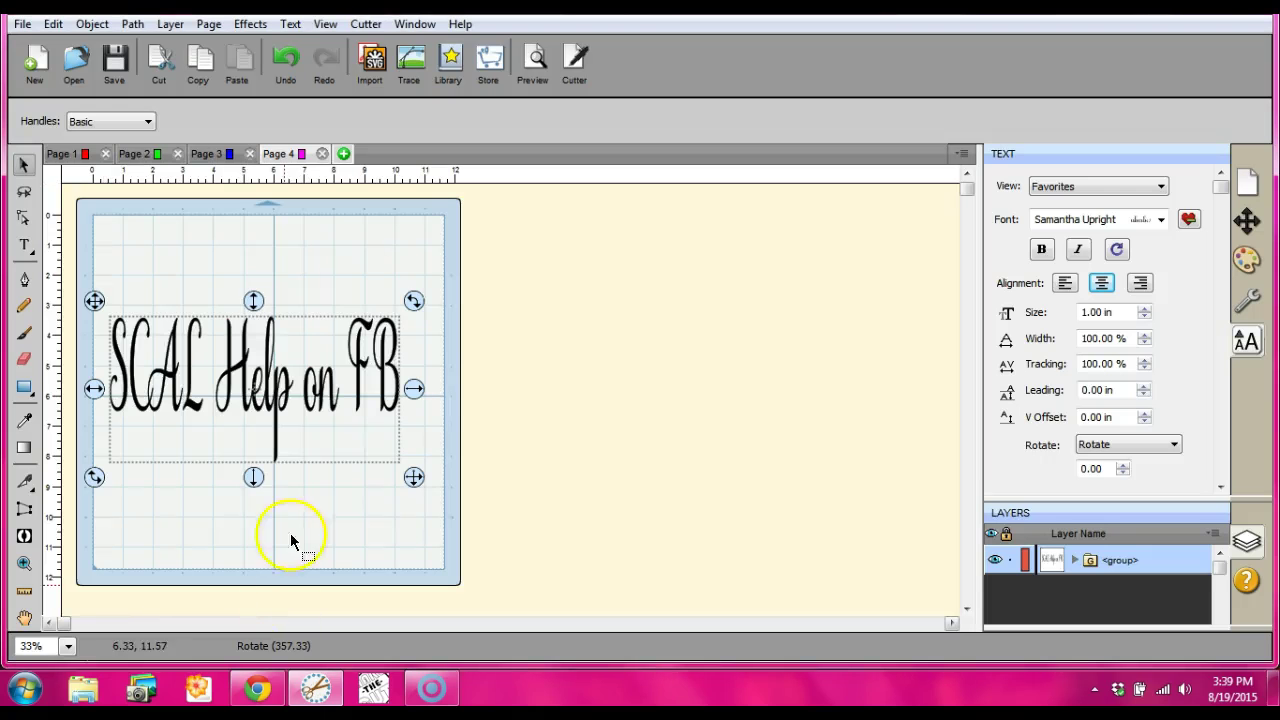